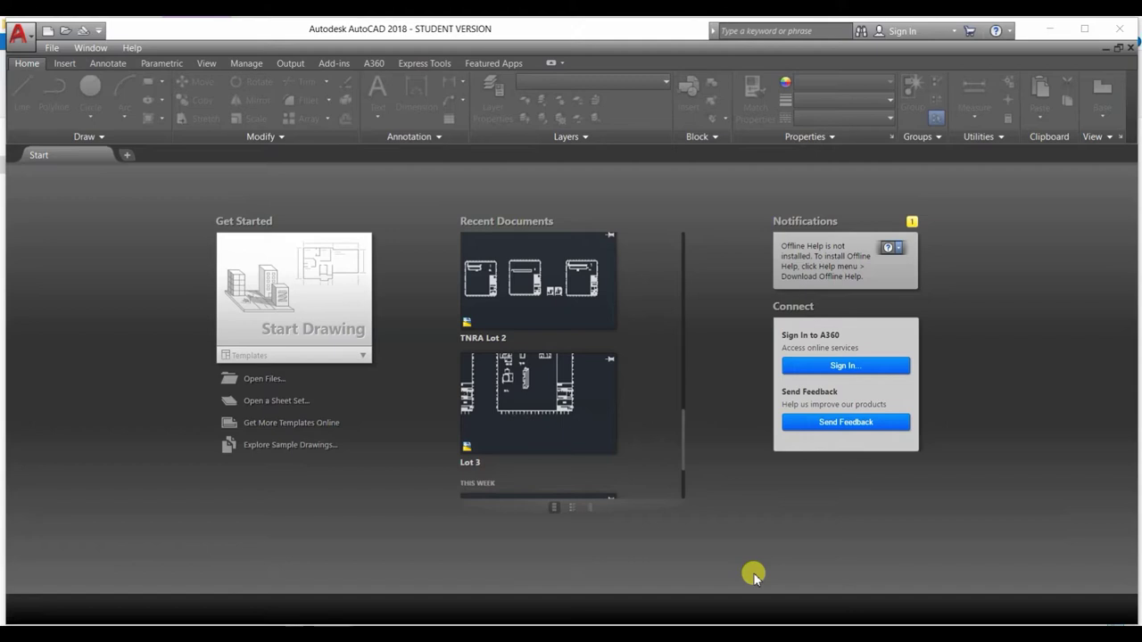
- Create a new blank drawing, Drawing3.dwg, from the Start tab
click(339, 261)
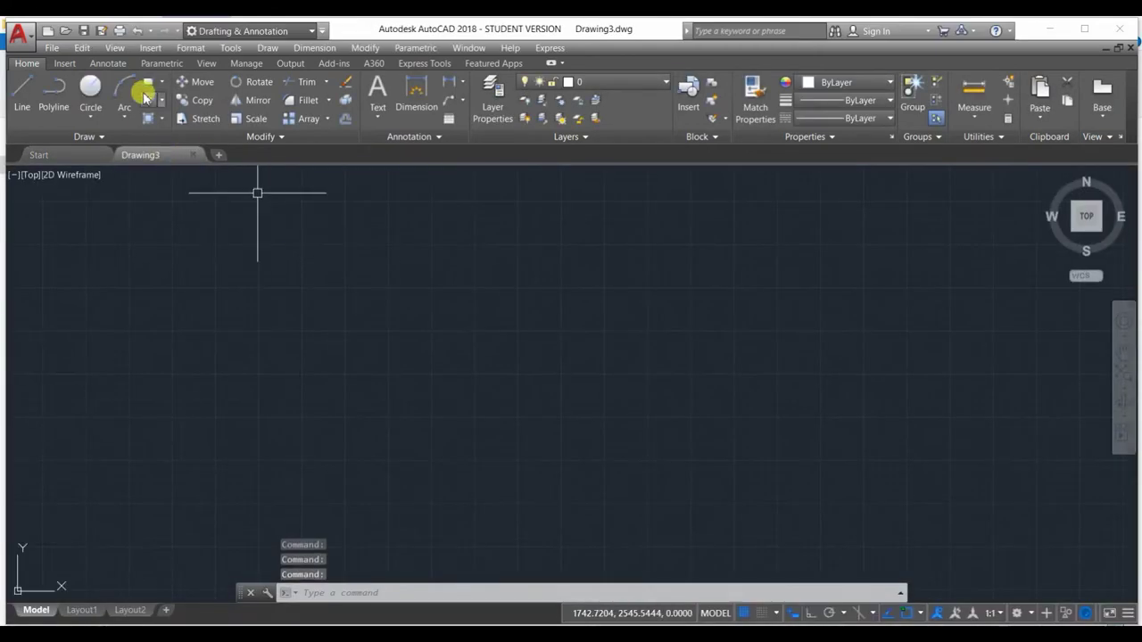
- Try the ribbon Rectangle tool and cancel it, then start RECTANG by typing REC
click(154, 83)
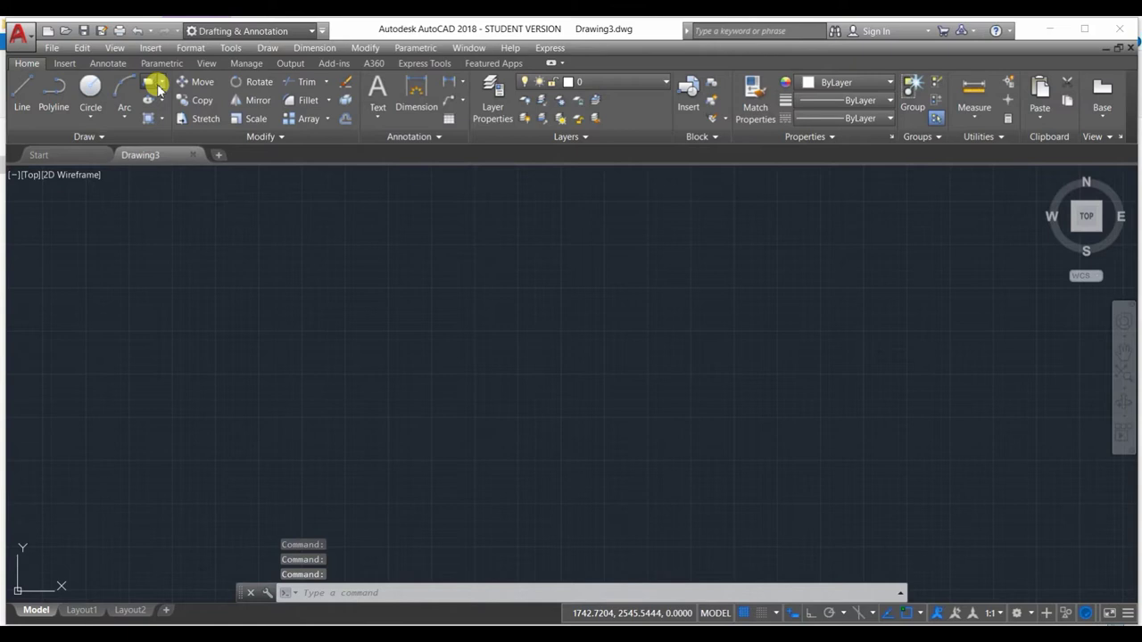
click(162, 83)
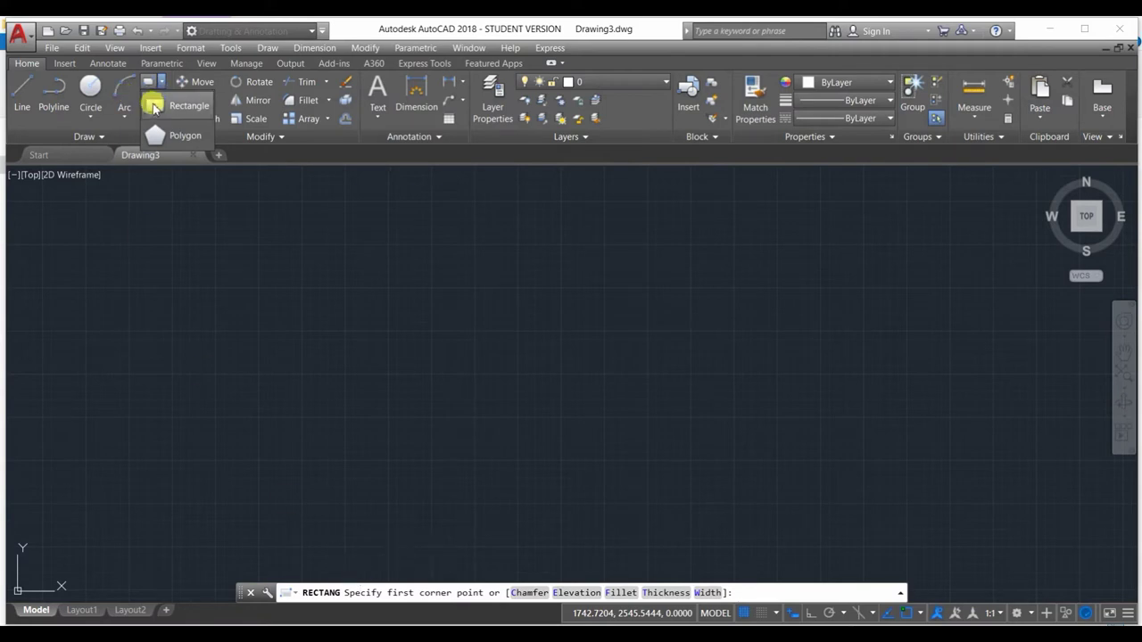
click(183, 104)
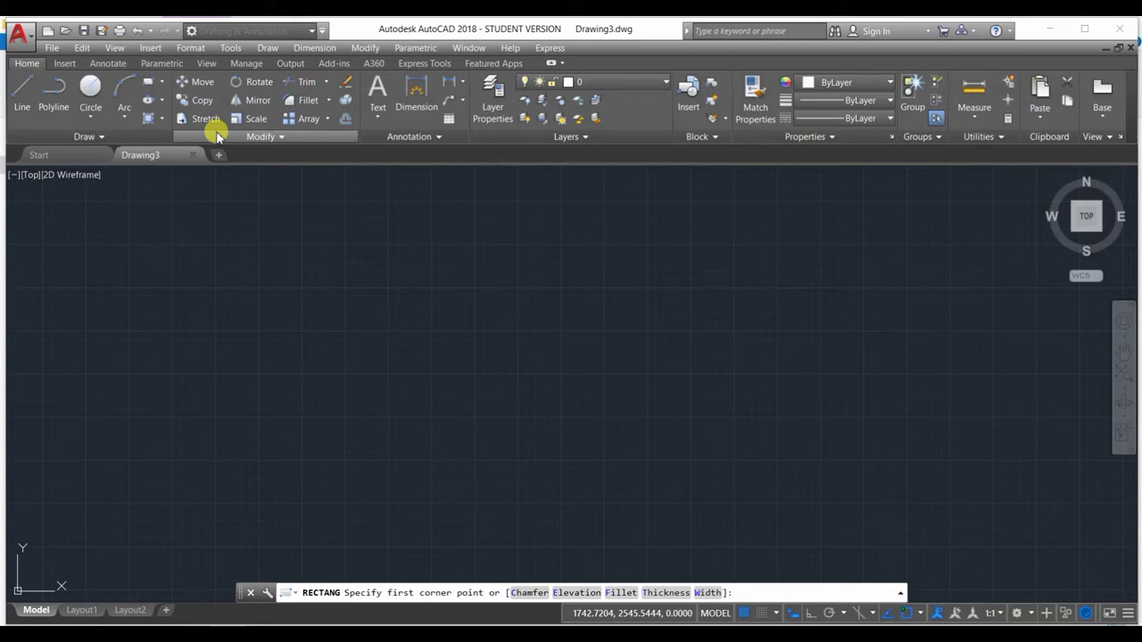
click(412, 310)
key(Escape)
key(Escape)
key(Escape)
key(Escape)
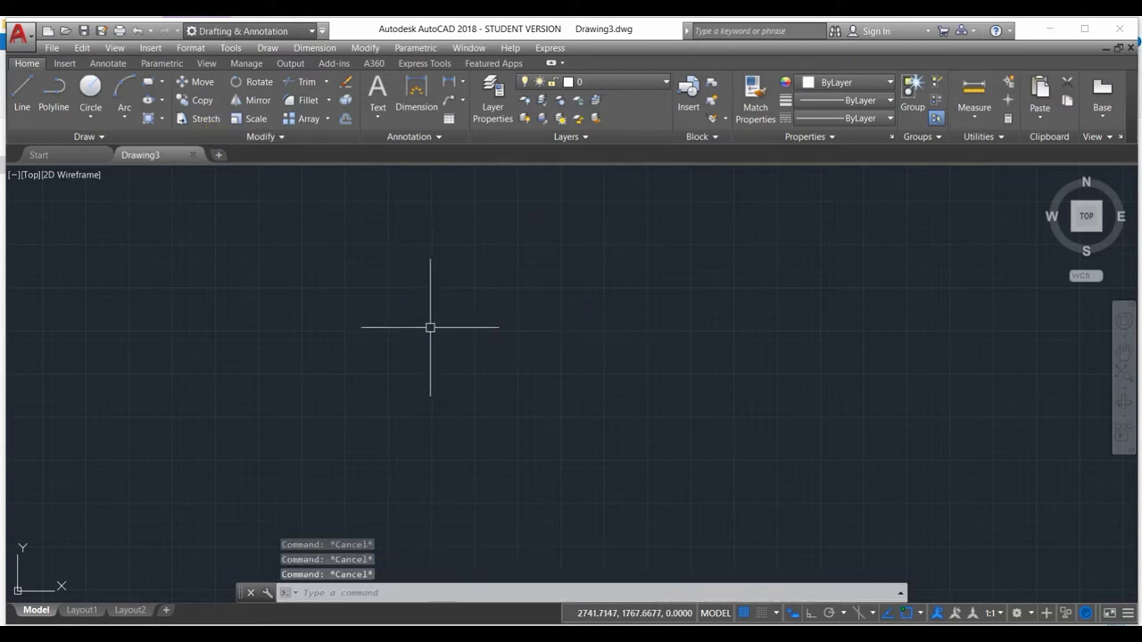
text(r)
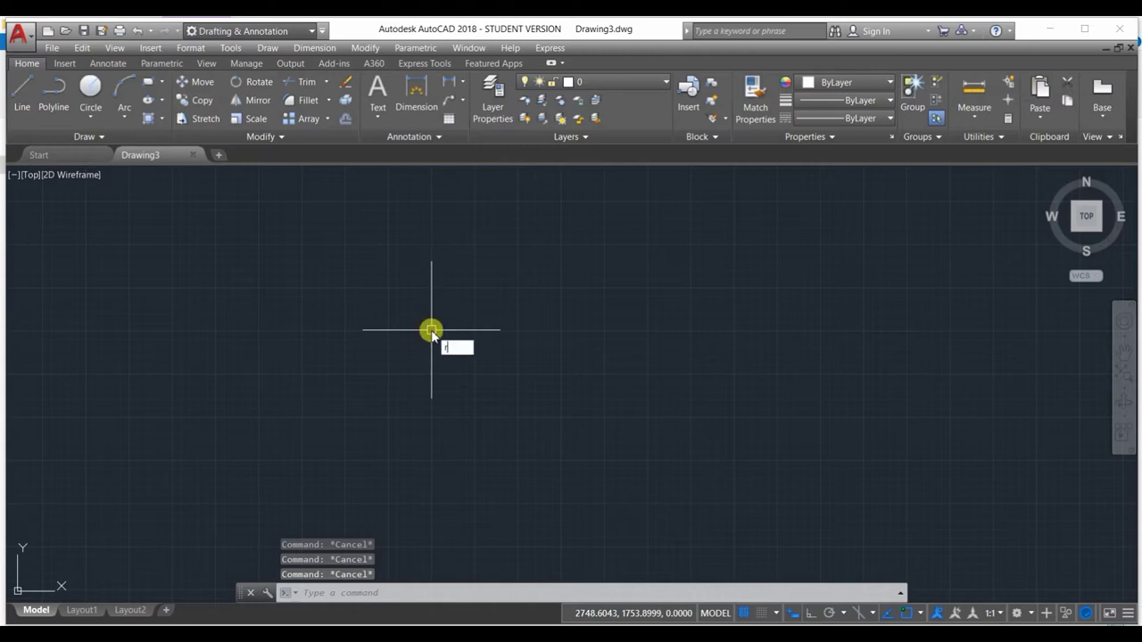
text(ec)
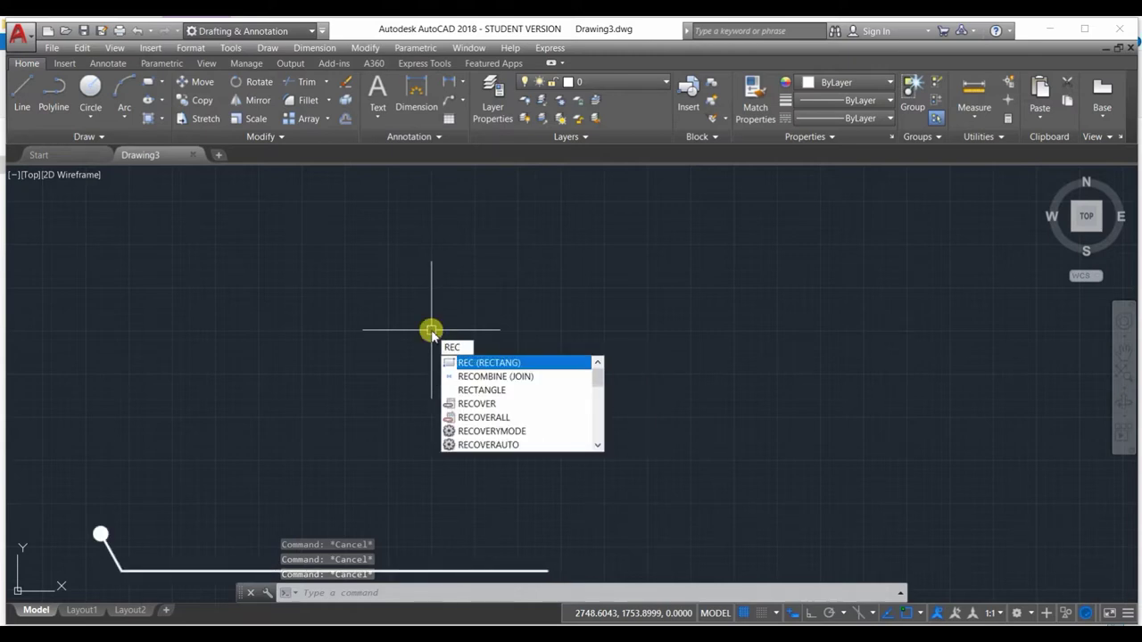
key(Return)
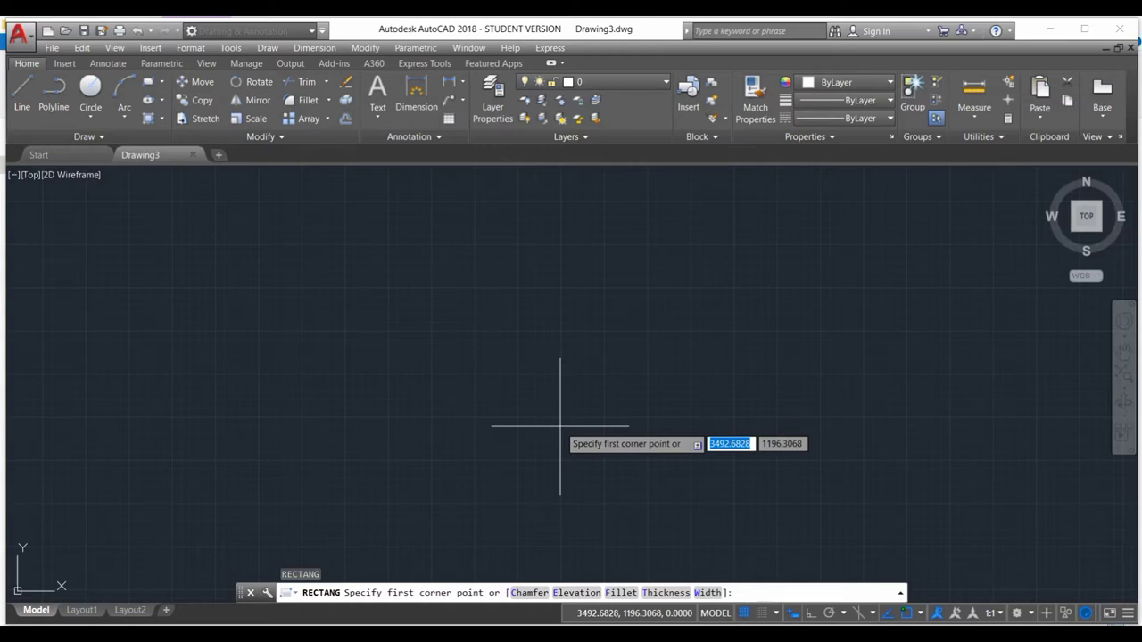
- Draw a rectangle from two opposite corners, then restart RECTANG with REC
click(551, 427)
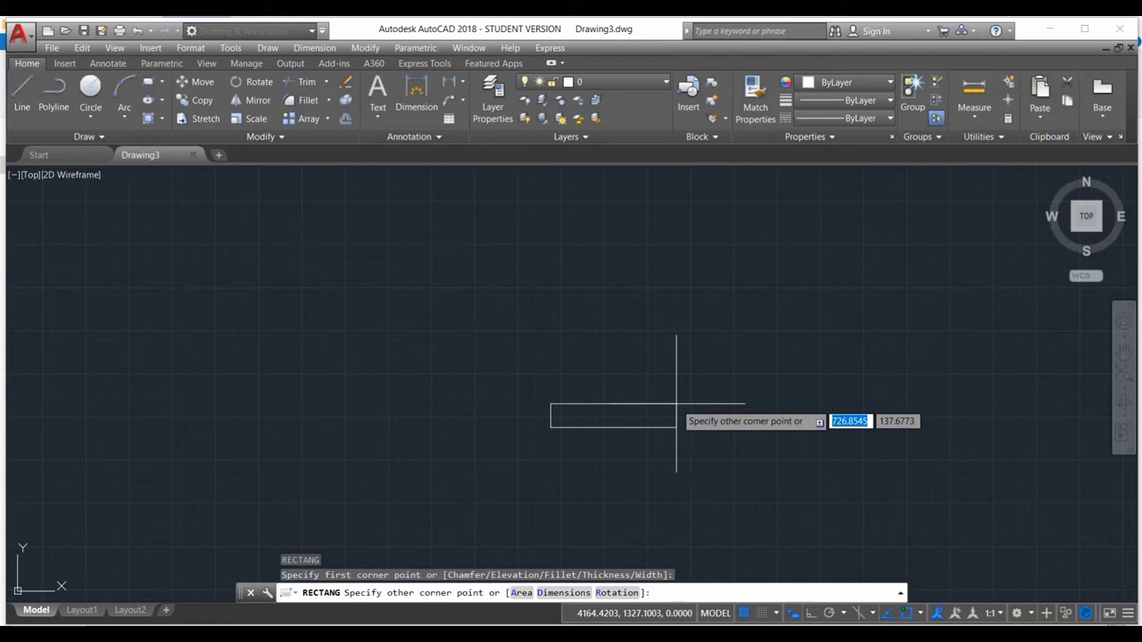
click(705, 324)
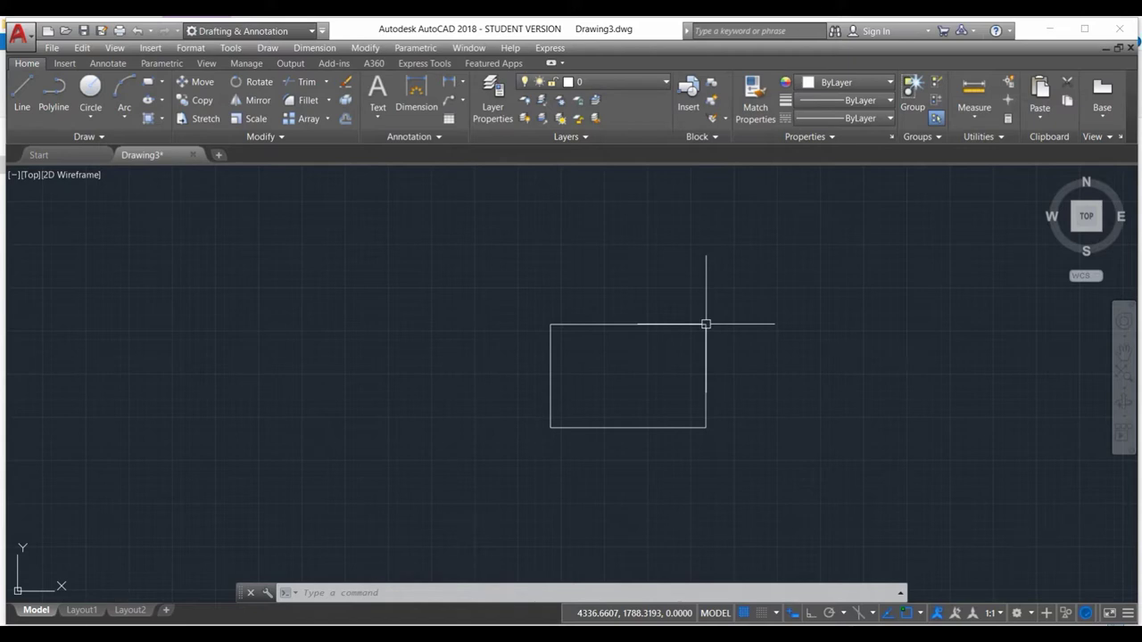
text(rec)
key(Return)
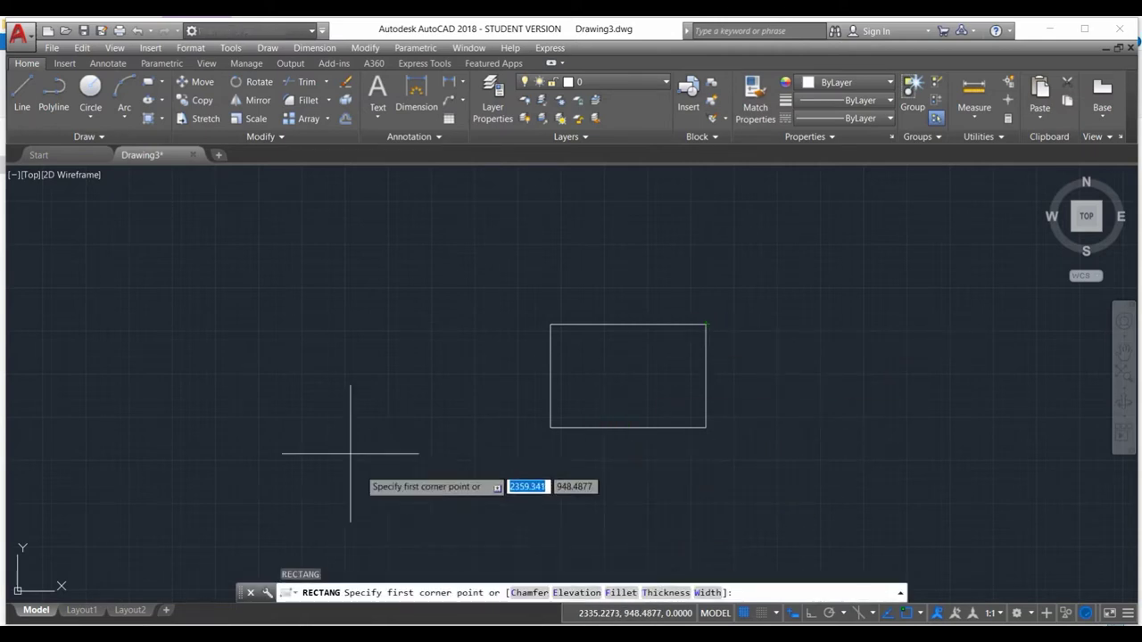
- Pick the second rectangle's first corner and give it Dimensions of length 100 and width 50
click(290, 399)
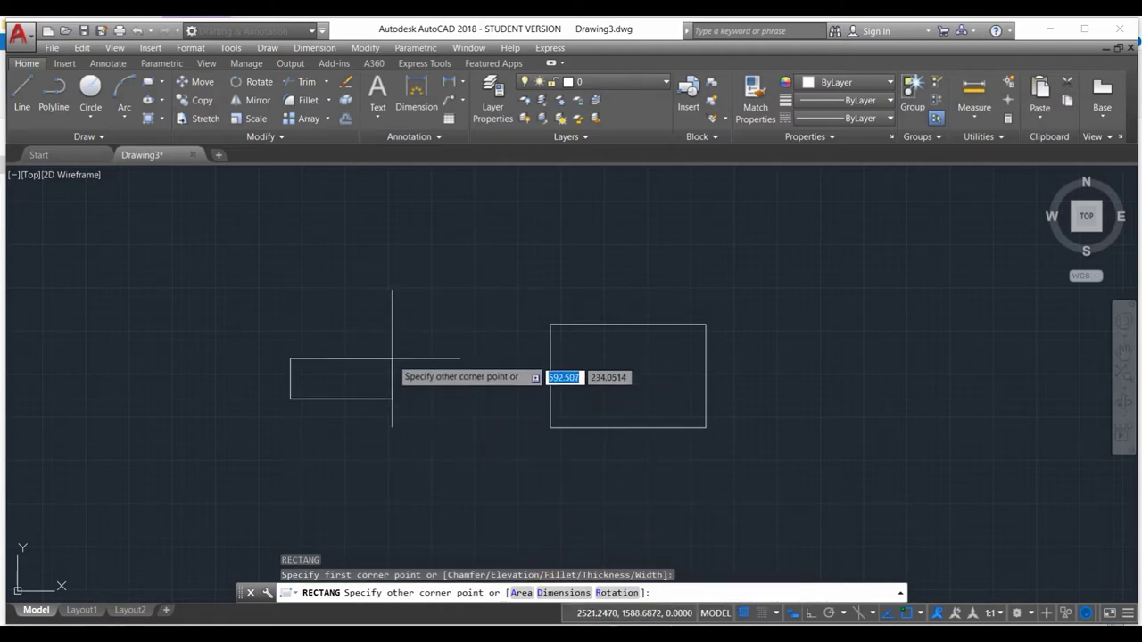
text(d)
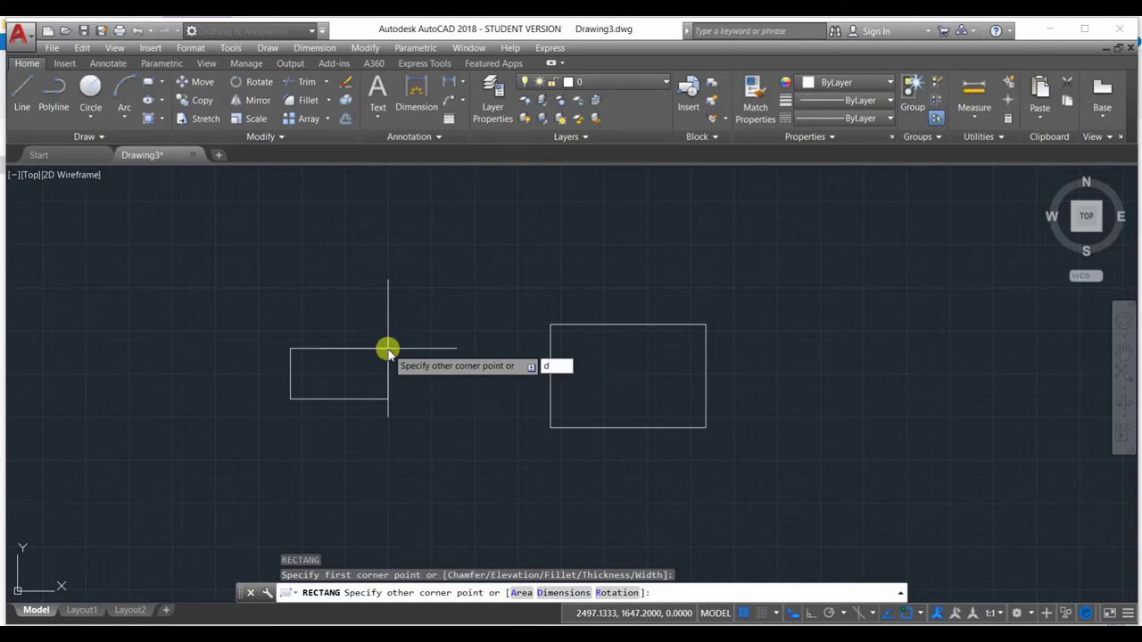
key(Return)
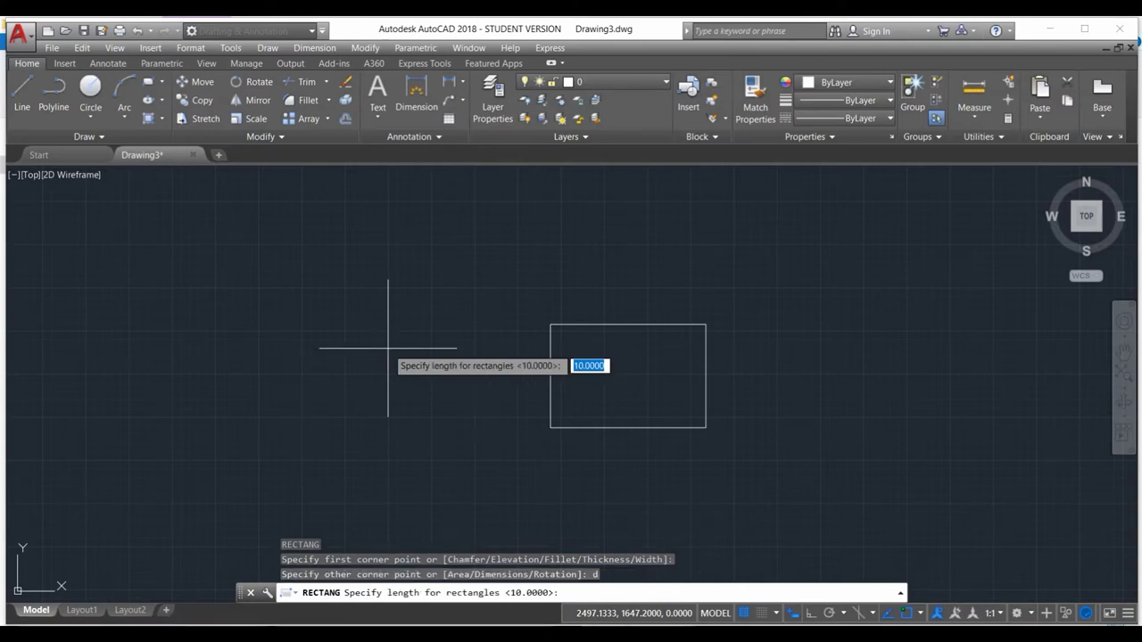
text(100)
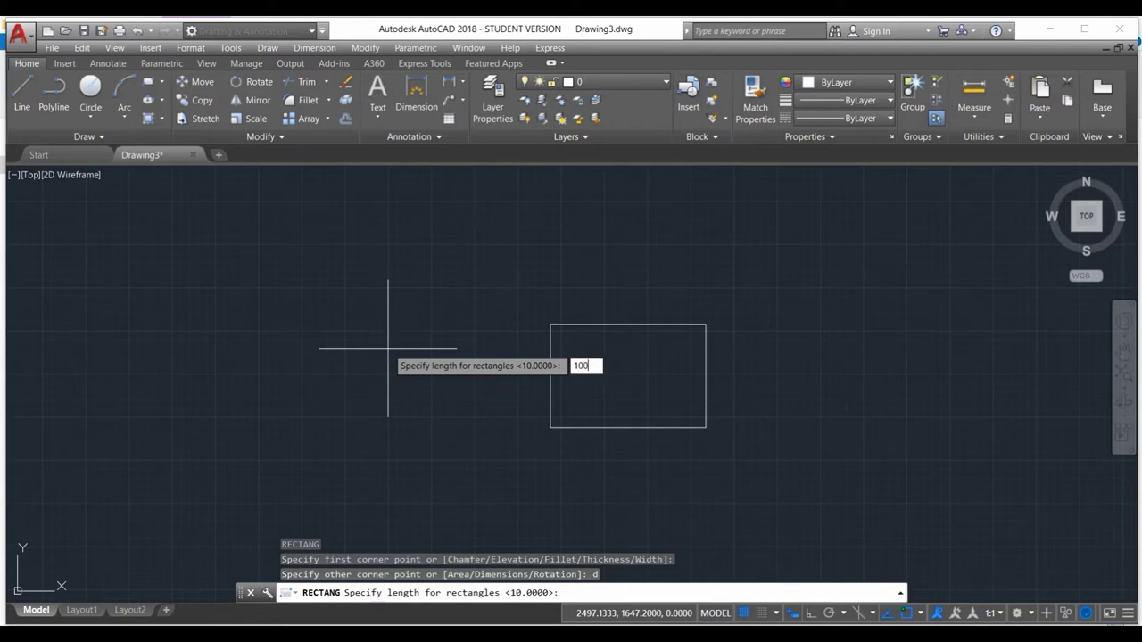
key(Return)
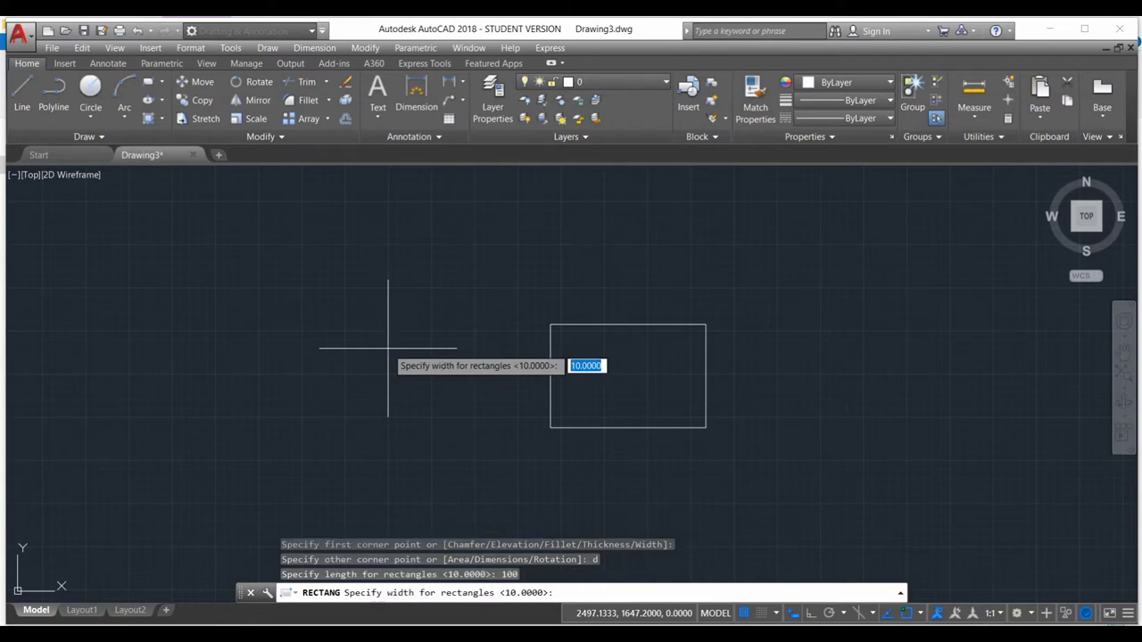
text(50)
key(Return)
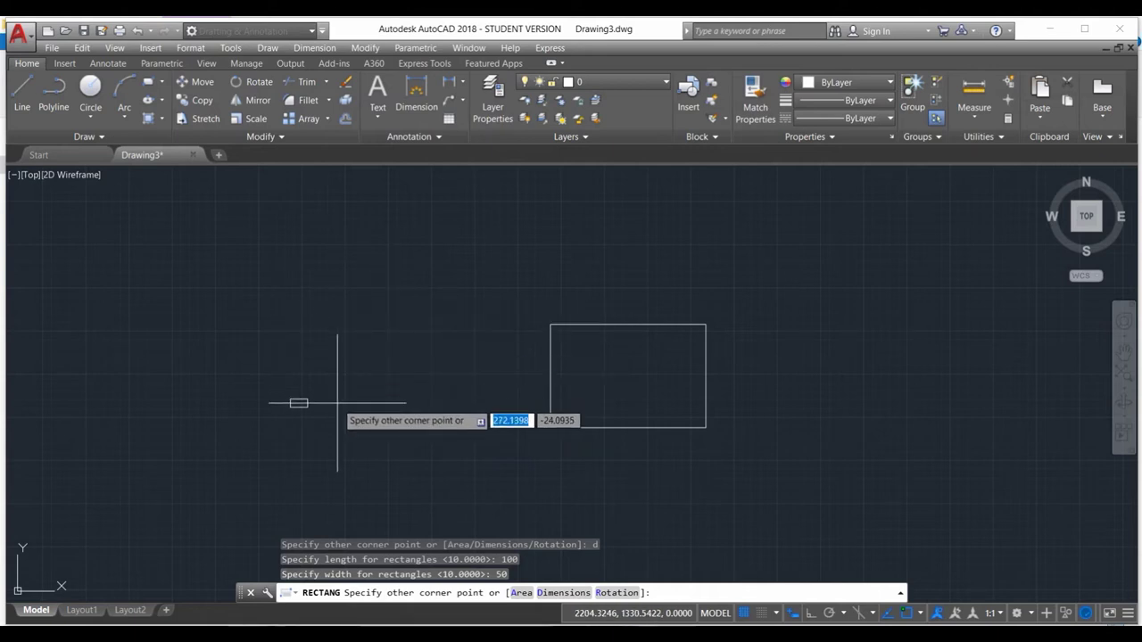
- Place the 100 by 50 rectangle at its opposite corner
click(409, 369)
scroll(280, 383, up, 4)
scroll(268, 385, up, 5)
scroll(262, 388, down, 5)
scroll(273, 390, up, 3)
scroll(274, 390, down, 2)
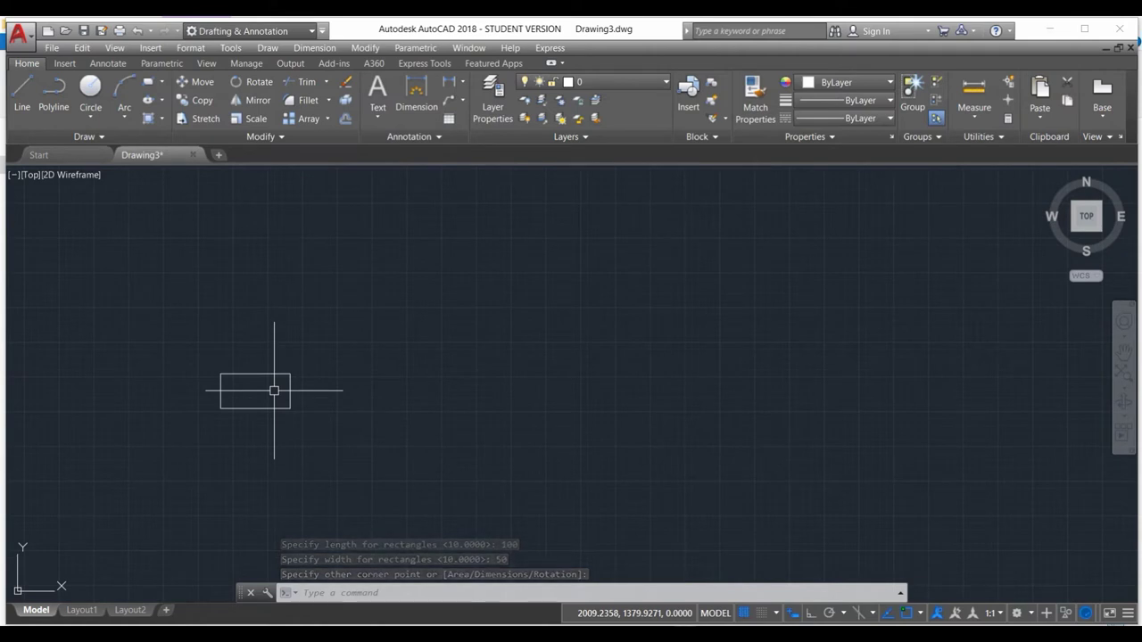
scroll(264, 387, down, 2)
scroll(215, 392, up, 2)
scroll(169, 402, up, 5)
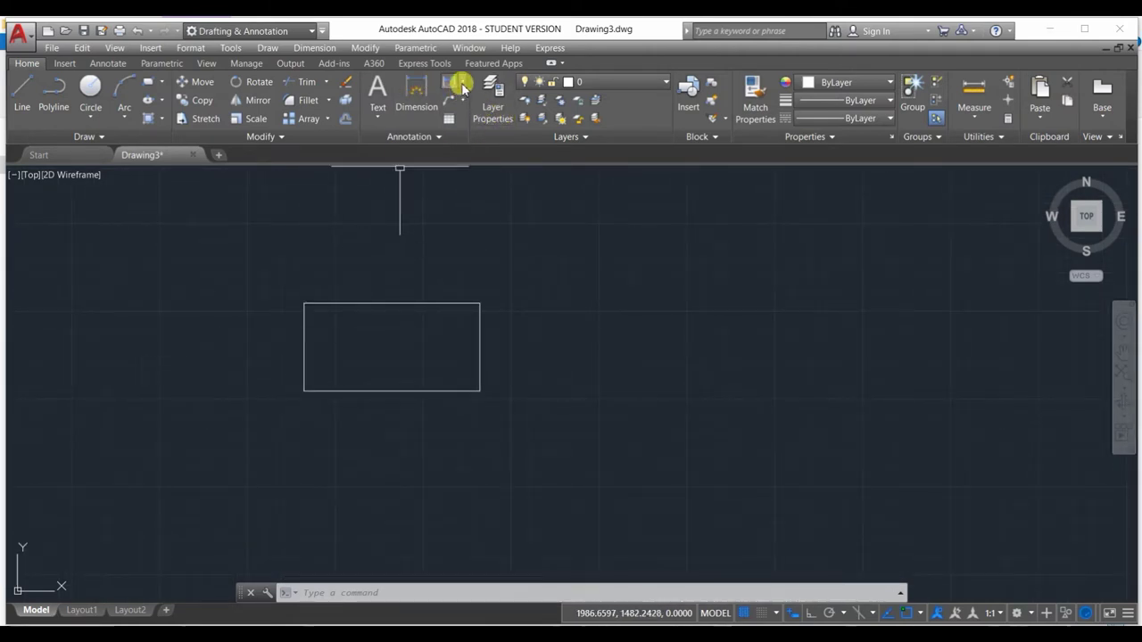
- Add linear dimensions of 100 along the top edge and 50 along the right edge
click(462, 81)
click(472, 106)
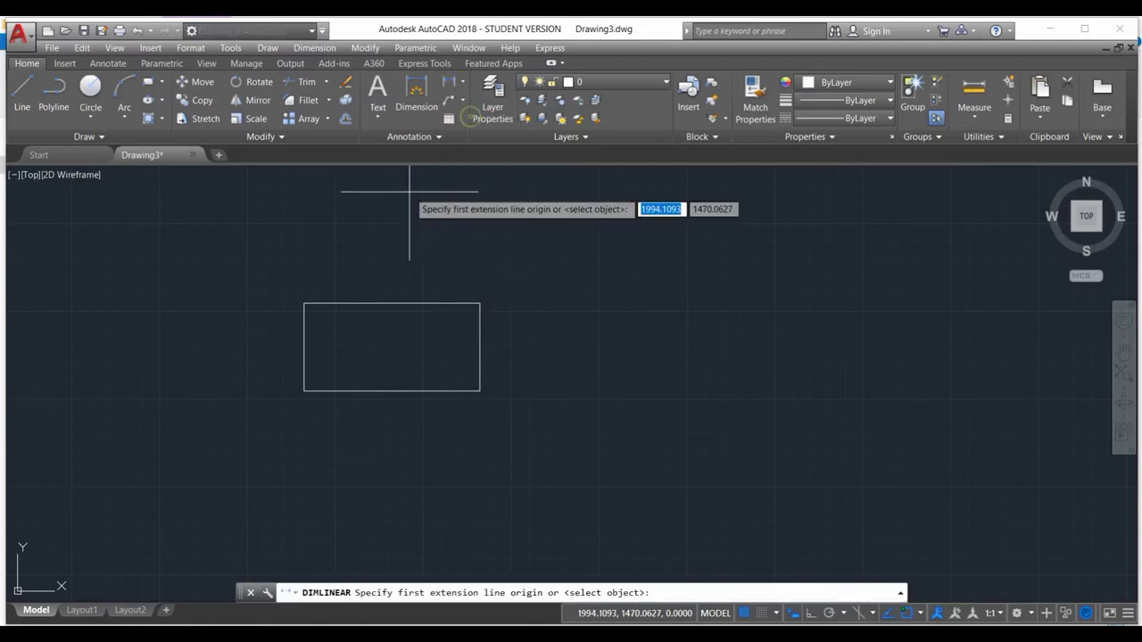
click(304, 303)
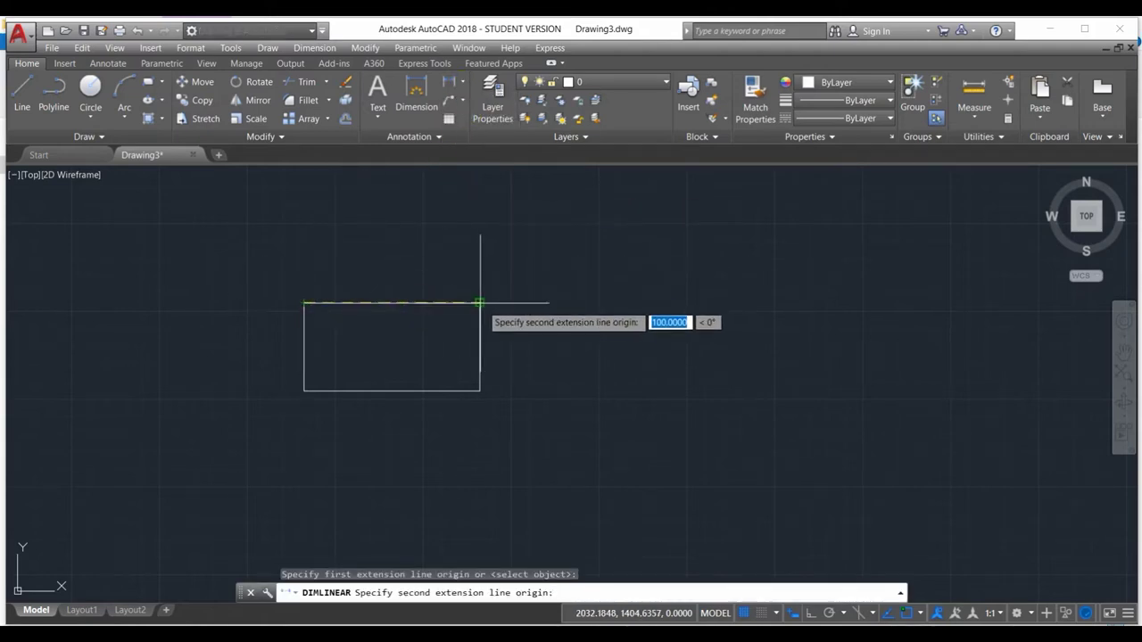
click(480, 304)
click(454, 259)
scroll(387, 248, up, 4)
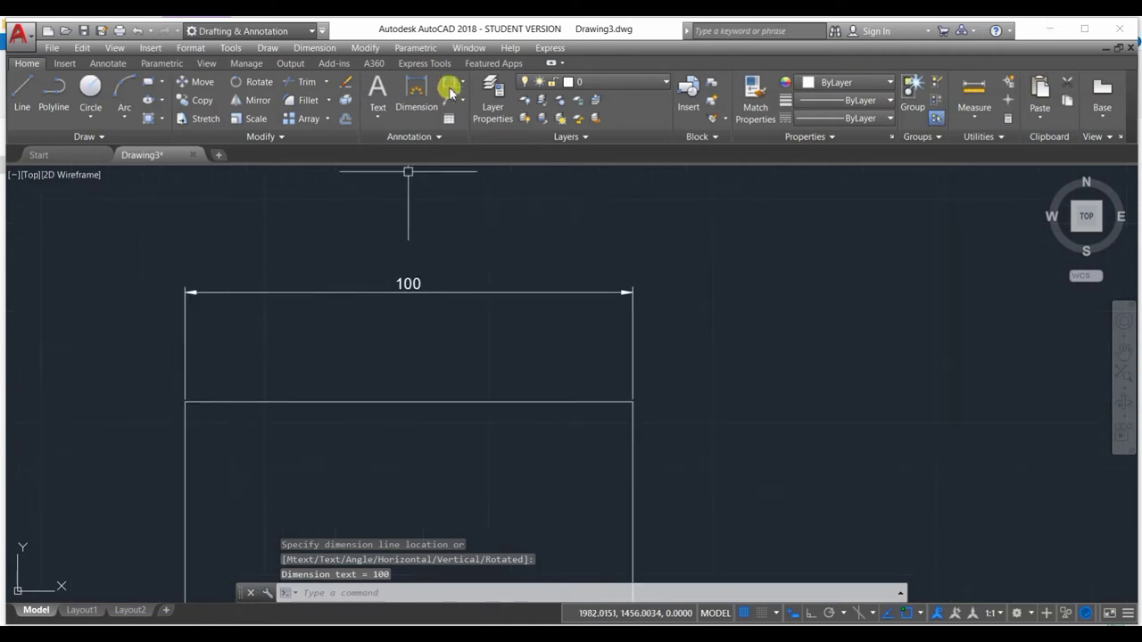
click(451, 86)
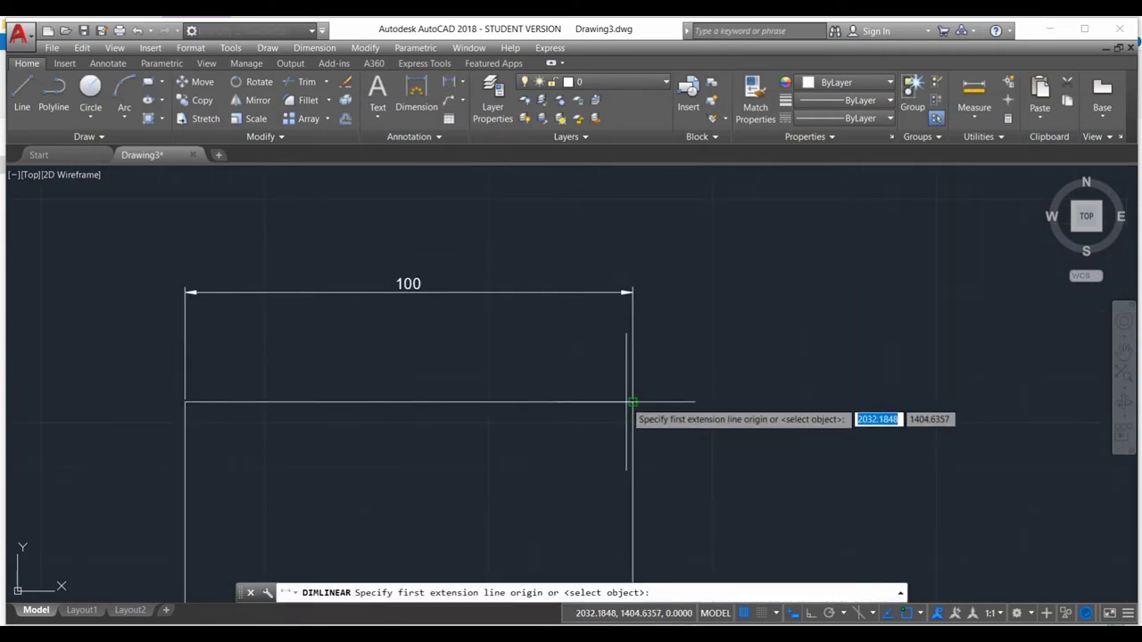
click(632, 403)
scroll(635, 406, down, 5)
click(634, 458)
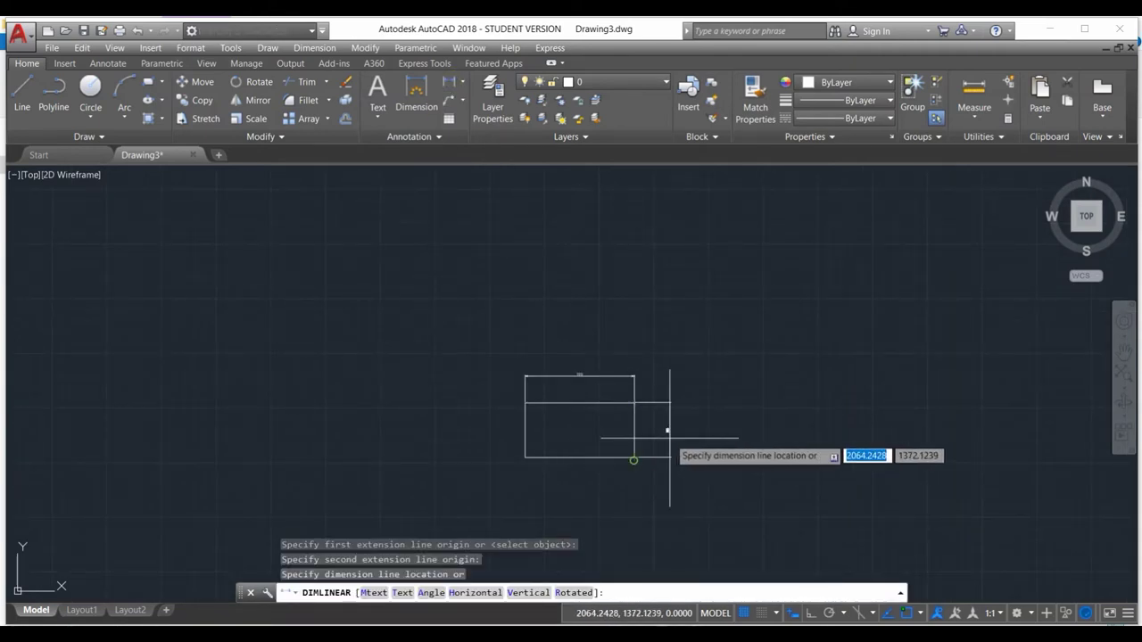
click(668, 434)
scroll(669, 433, up, 3)
scroll(670, 431, up, 3)
scroll(671, 432, down, 5)
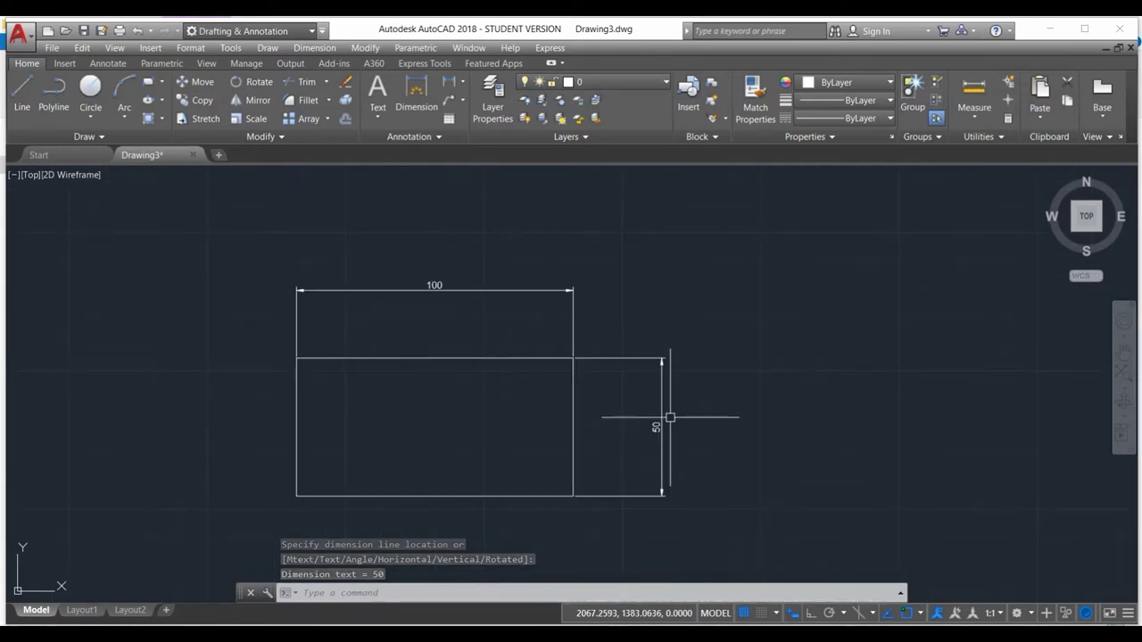
click(668, 417)
- Pan to show both rectangles and restart RECTANG with REC
scroll(678, 464, down, 5)
scroll(715, 495, down, 3)
middle_drag(790, 505, 606, 406)
scroll(547, 423, down, 2)
text(rec)
key(Return)
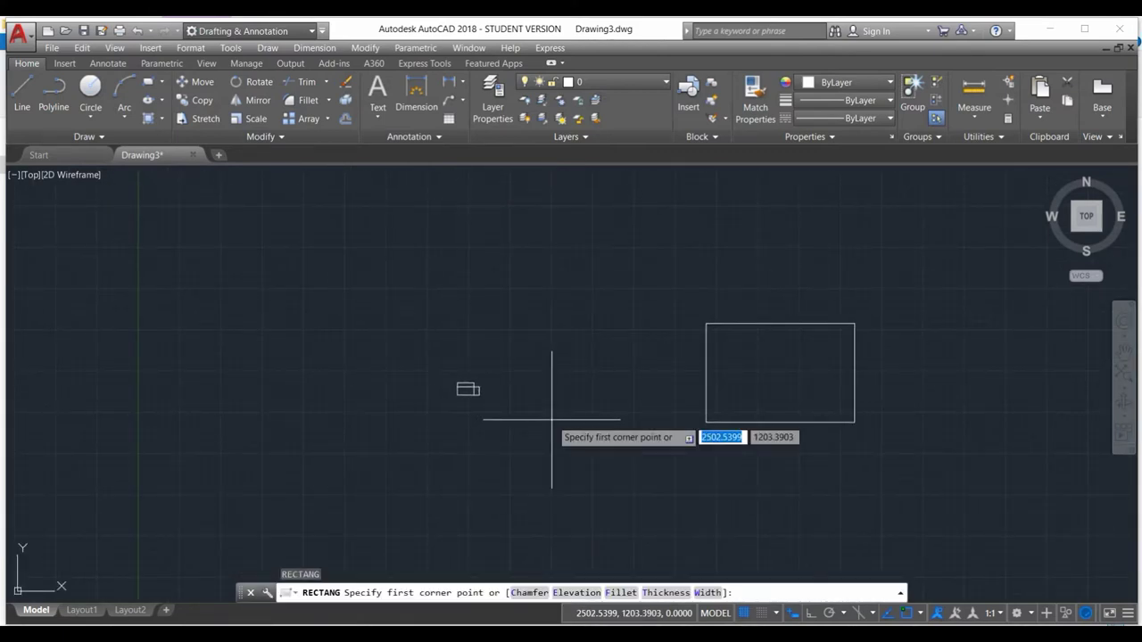
- Draw a rectangle from two corners, then select a rectangle and erase it
click(489, 500)
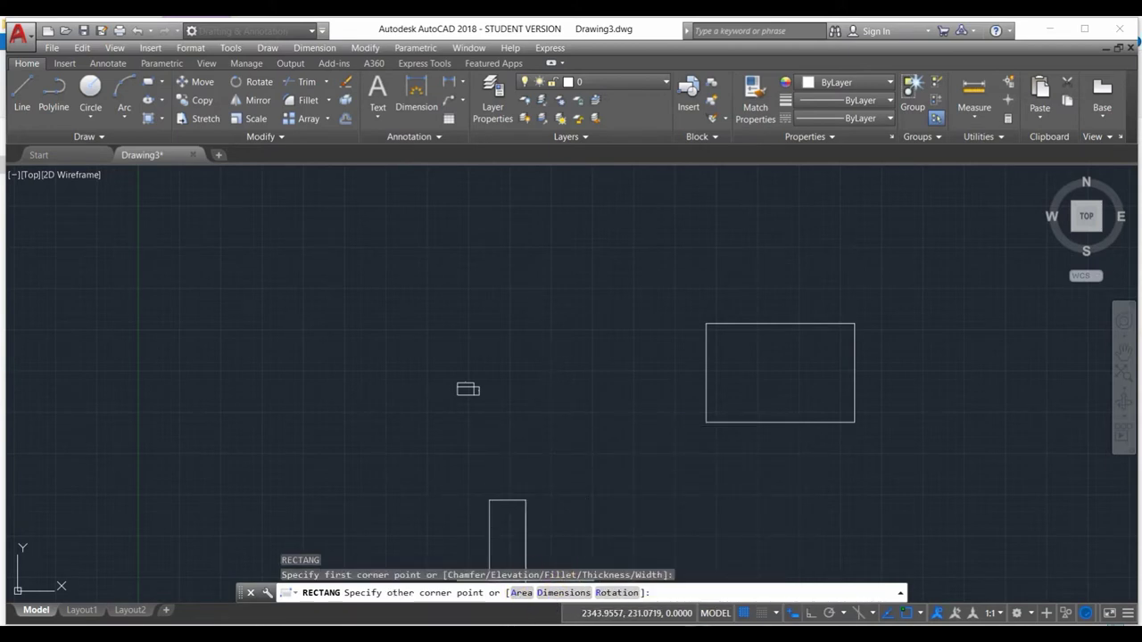
click(571, 427)
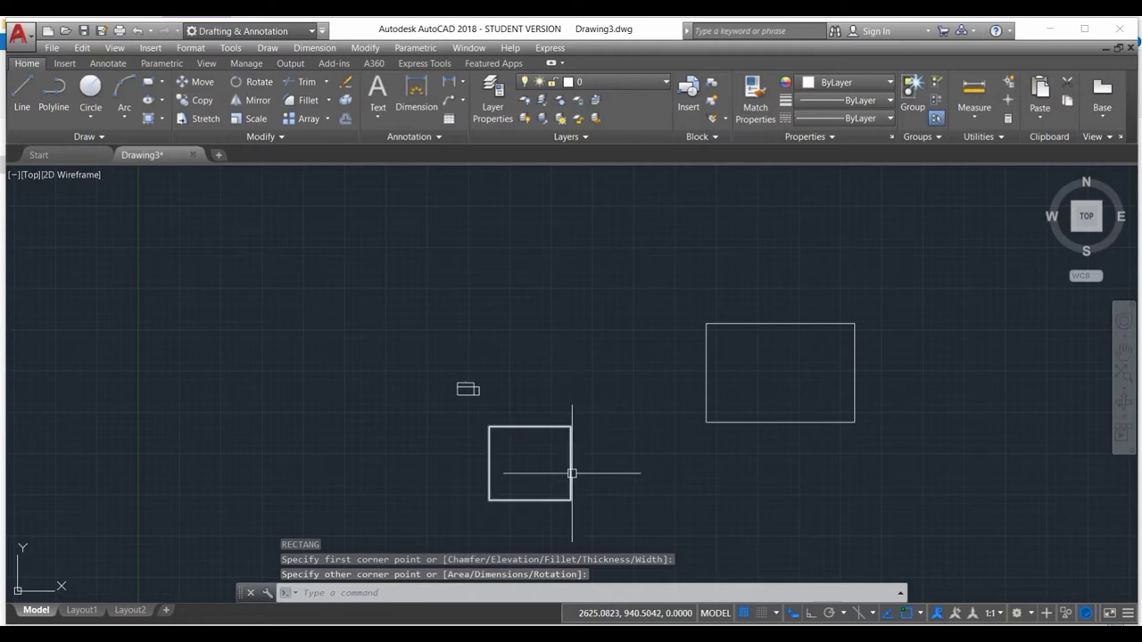
click(551, 427)
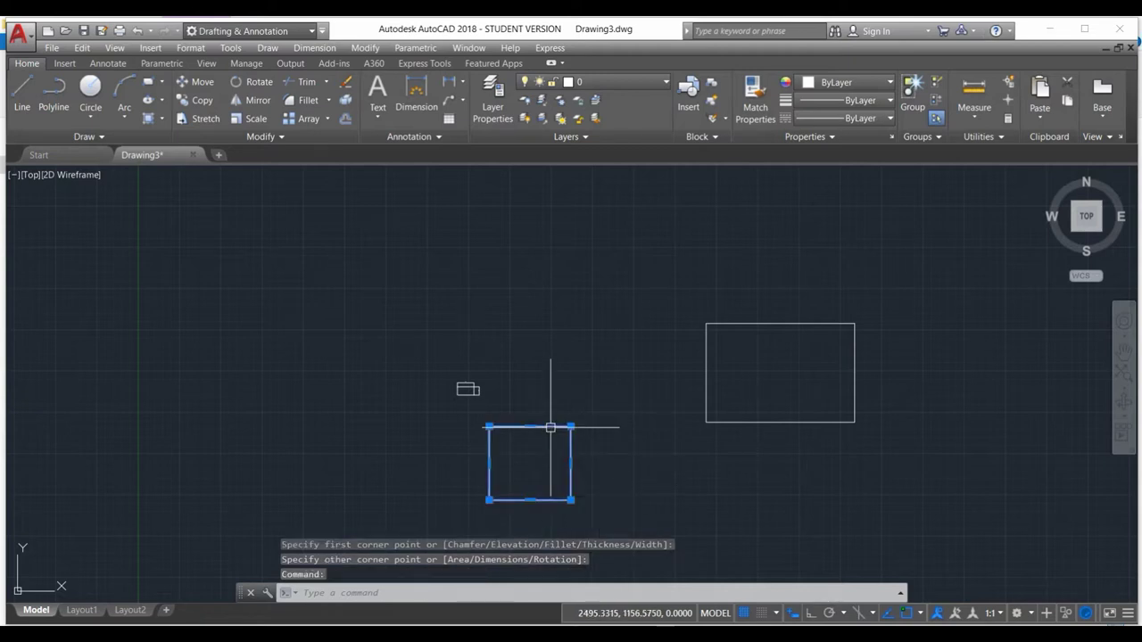
key(Delete)
text(T)
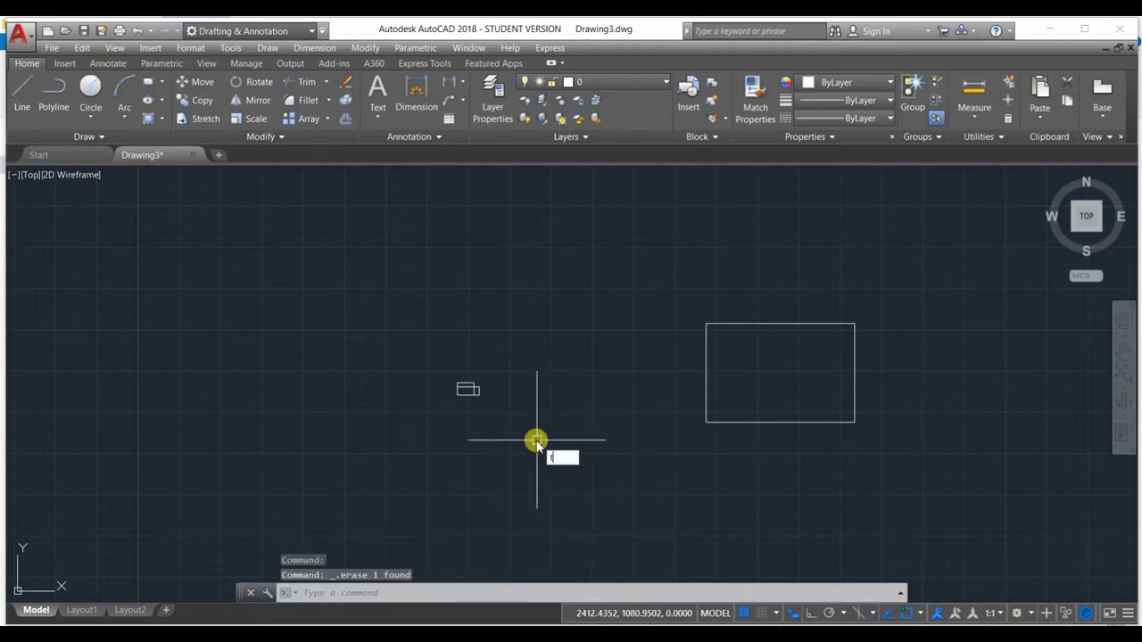
- Run RECTANG again and draw a rectangle of area 6000 with width 100
key(BackSpace)
text(rst )
text(c)
key(Return)
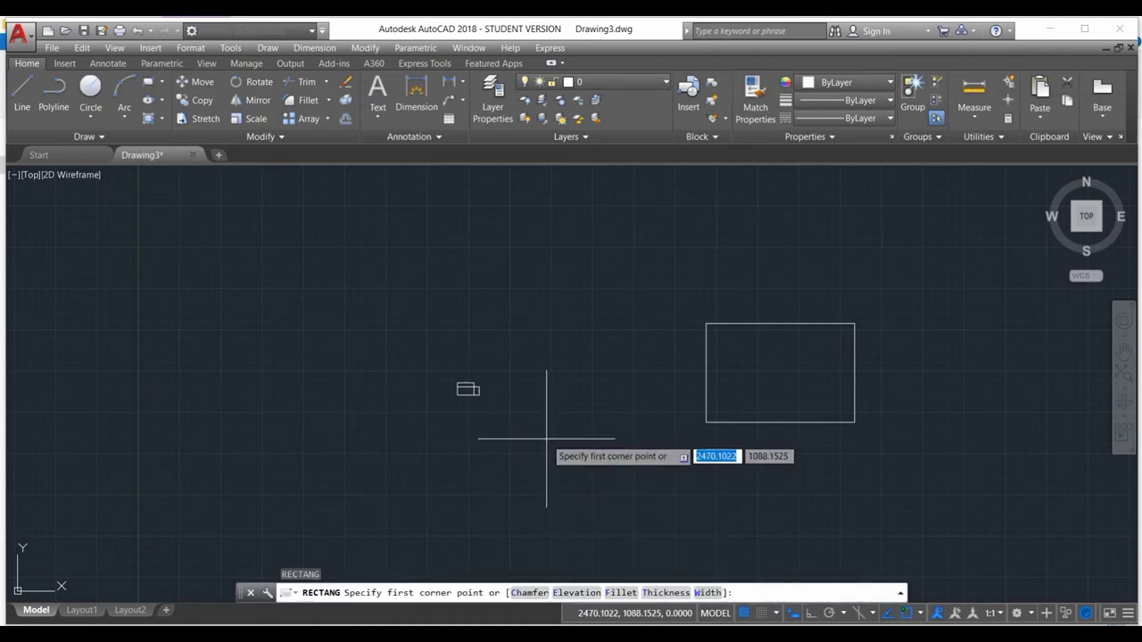
click(368, 501)
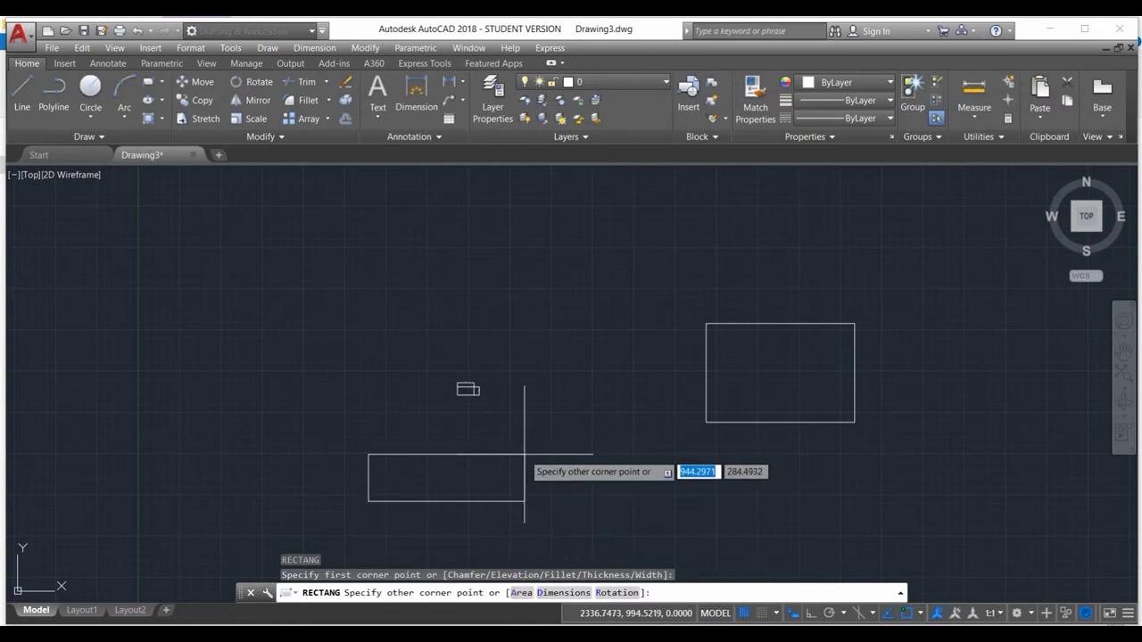
text(a)
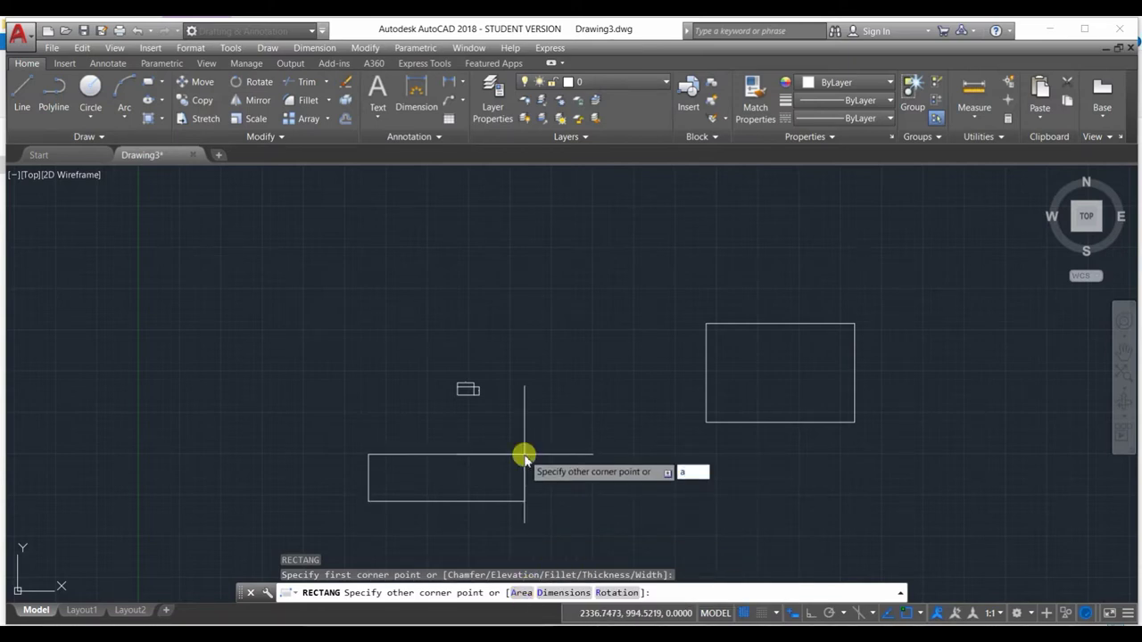
key(Return)
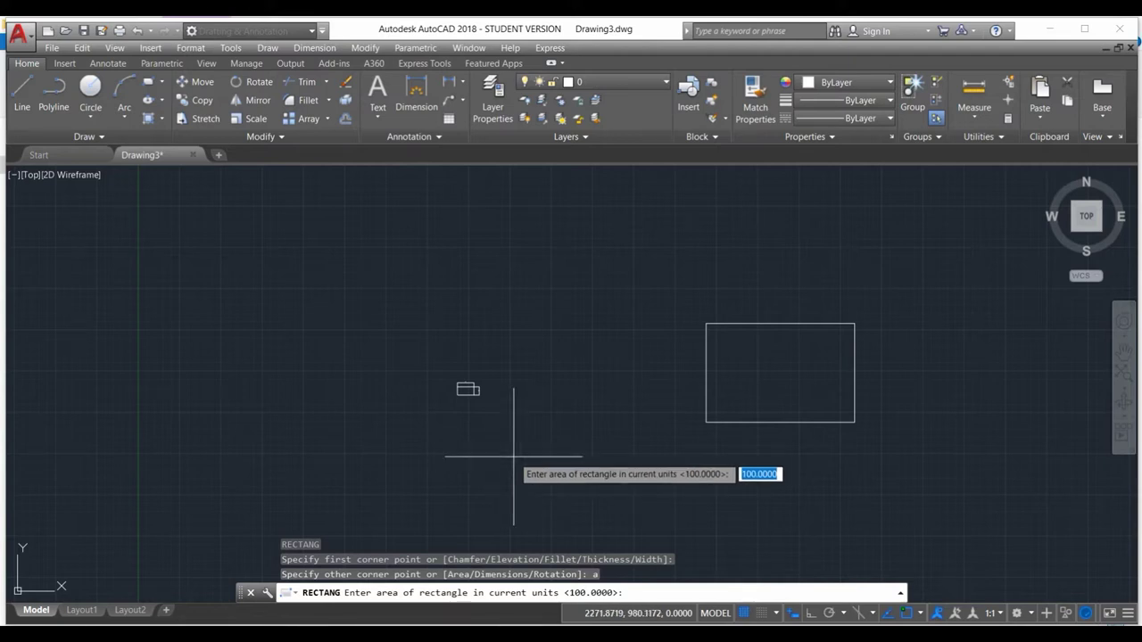
text(6000)
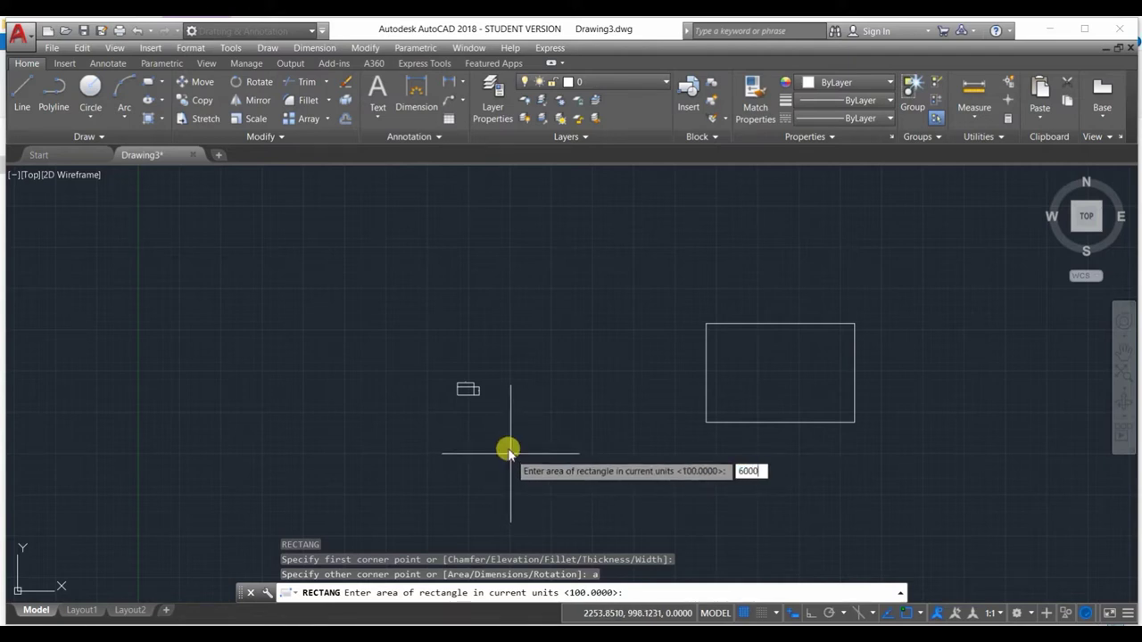
key(Return)
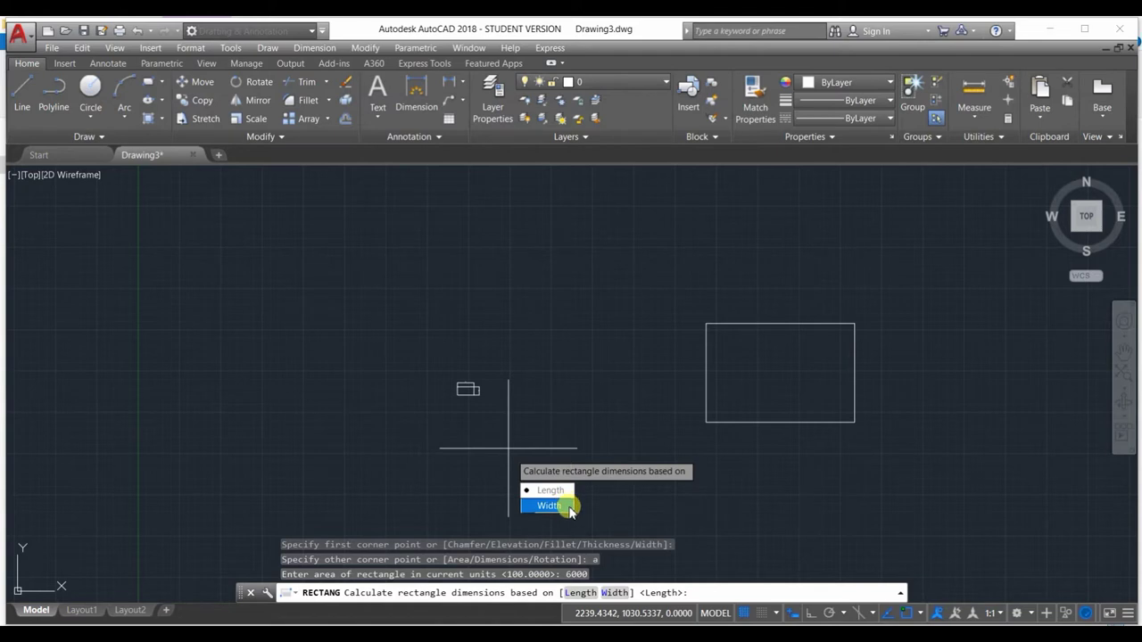
click(563, 508)
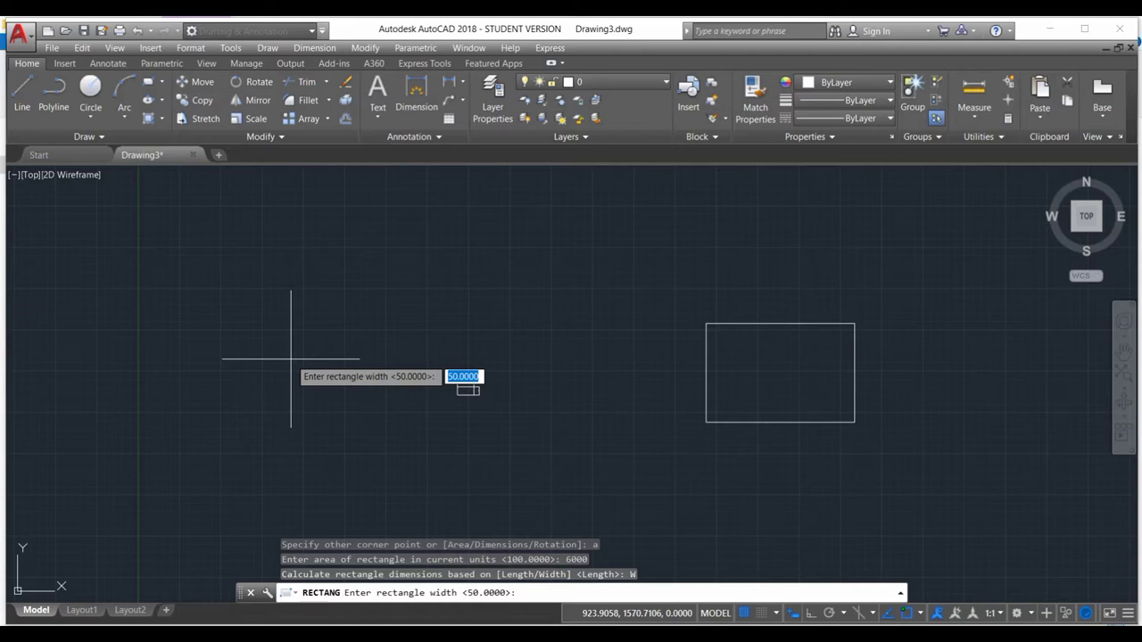
text(100)
key(Return)
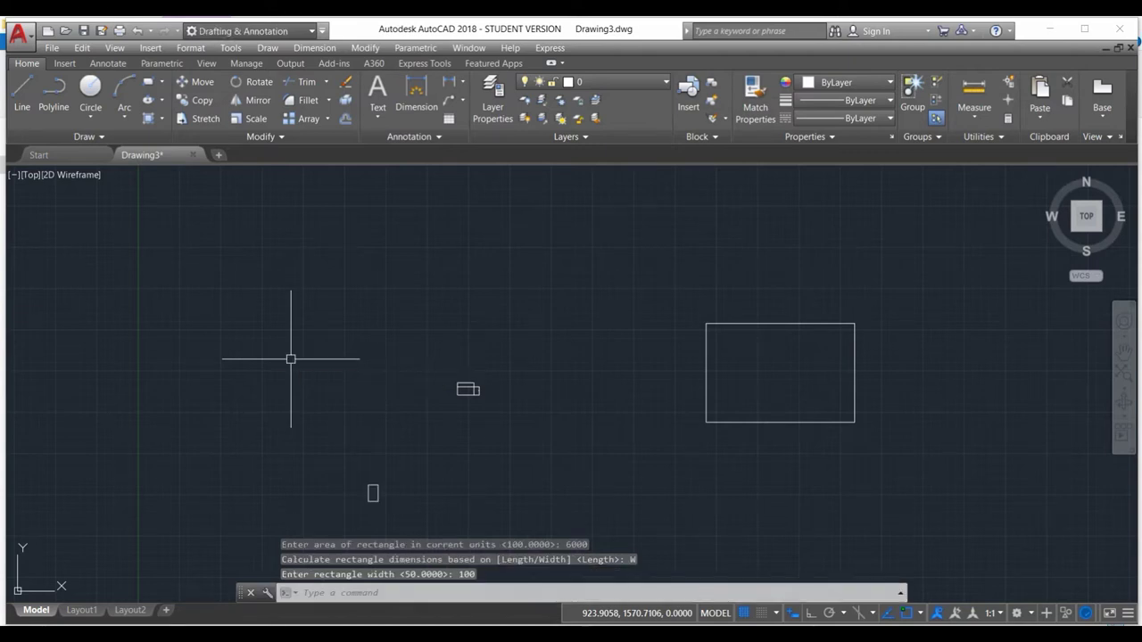
- Add linear dimensions of 60 across the small rectangle's top and 100 along its right edge
scroll(354, 493, up, 2)
scroll(355, 495, up, 2)
click(451, 82)
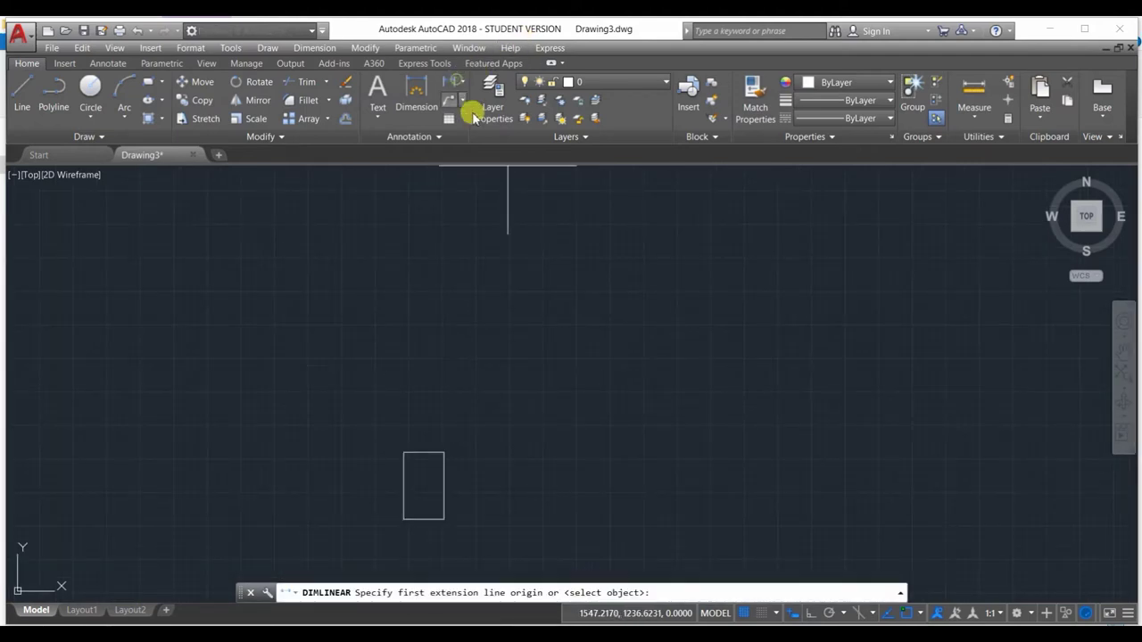
click(454, 84)
click(460, 81)
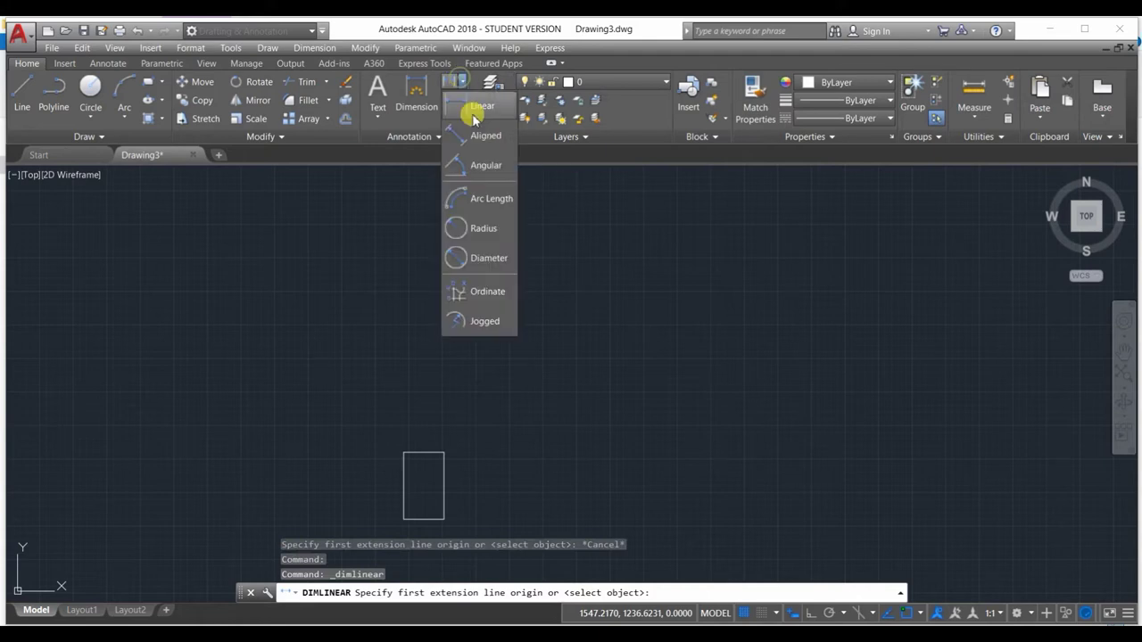
click(475, 109)
click(403, 455)
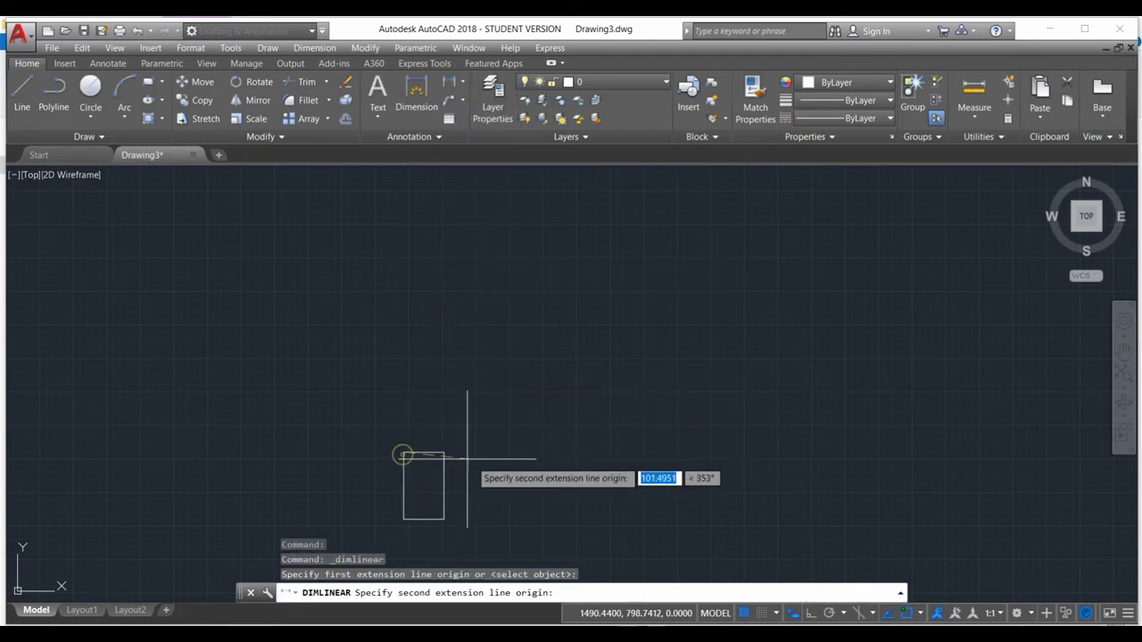
click(443, 453)
click(446, 411)
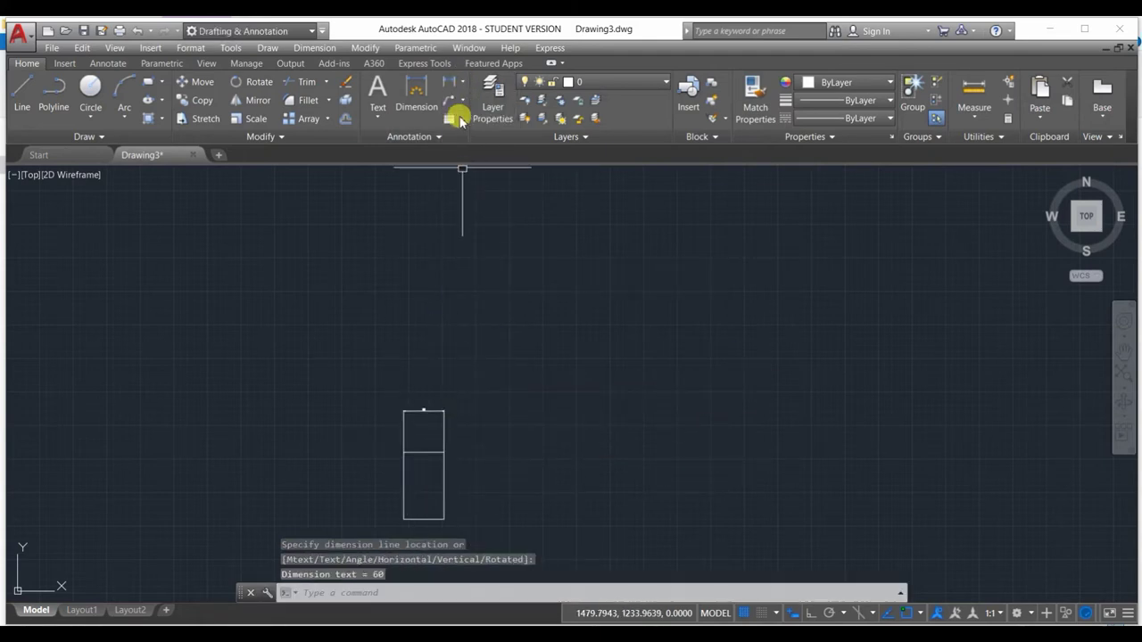
click(449, 82)
click(444, 453)
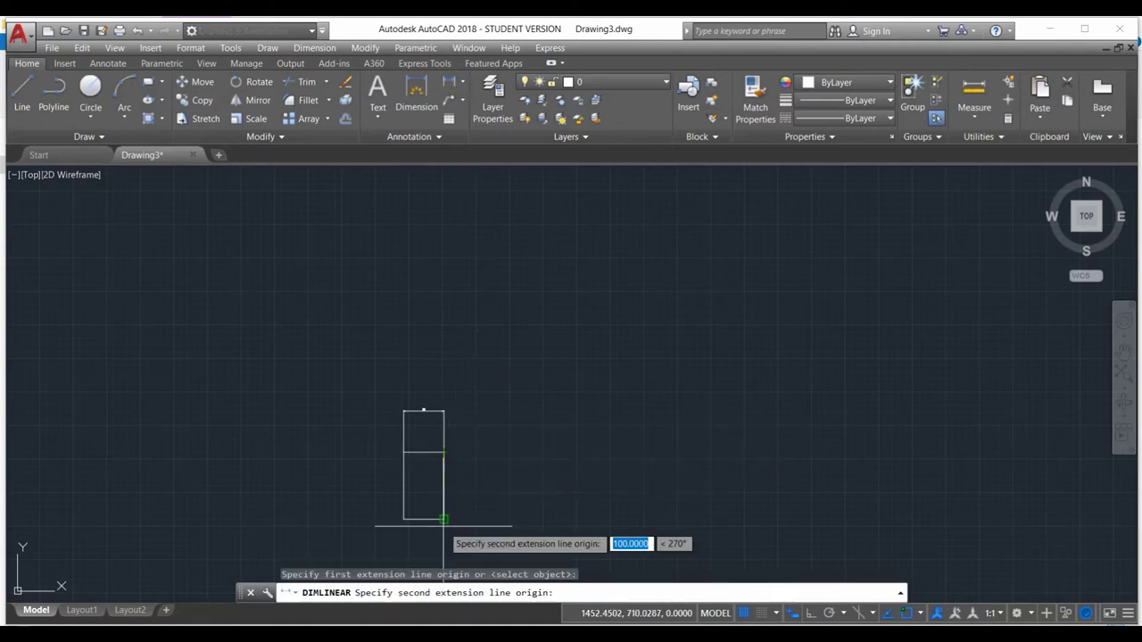
click(444, 518)
click(460, 492)
- Zoom in and out to inspect the dimensioned area-6000 rectangle
scroll(407, 408, down, 5)
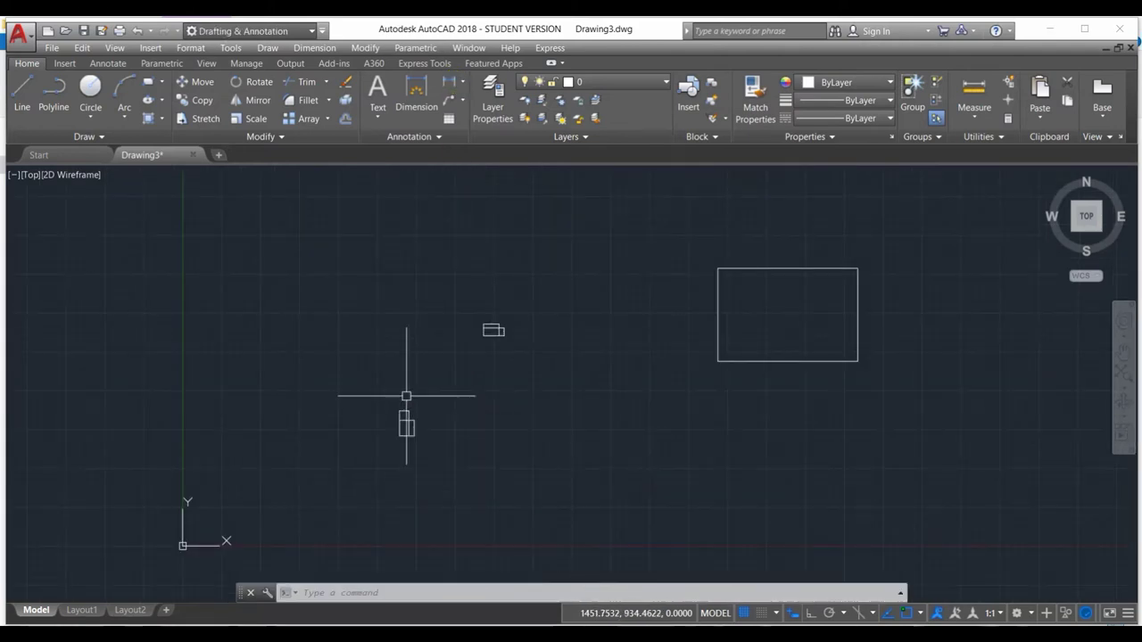
scroll(429, 419, up, 3)
scroll(481, 375, up, 3)
scroll(355, 304, down, 2)
scroll(471, 494, down, 2)
scroll(438, 492, up, 5)
scroll(455, 470, up, 4)
scroll(453, 441, down, 5)
scroll(372, 339, down, 4)
scroll(359, 254, up, 3)
scroll(366, 259, up, 4)
scroll(411, 323, down, 5)
scroll(435, 425, up, 5)
scroll(398, 382, down, 5)
scroll(412, 373, up, 2)
scroll(424, 373, down, 4)
scroll(500, 377, up, 3)
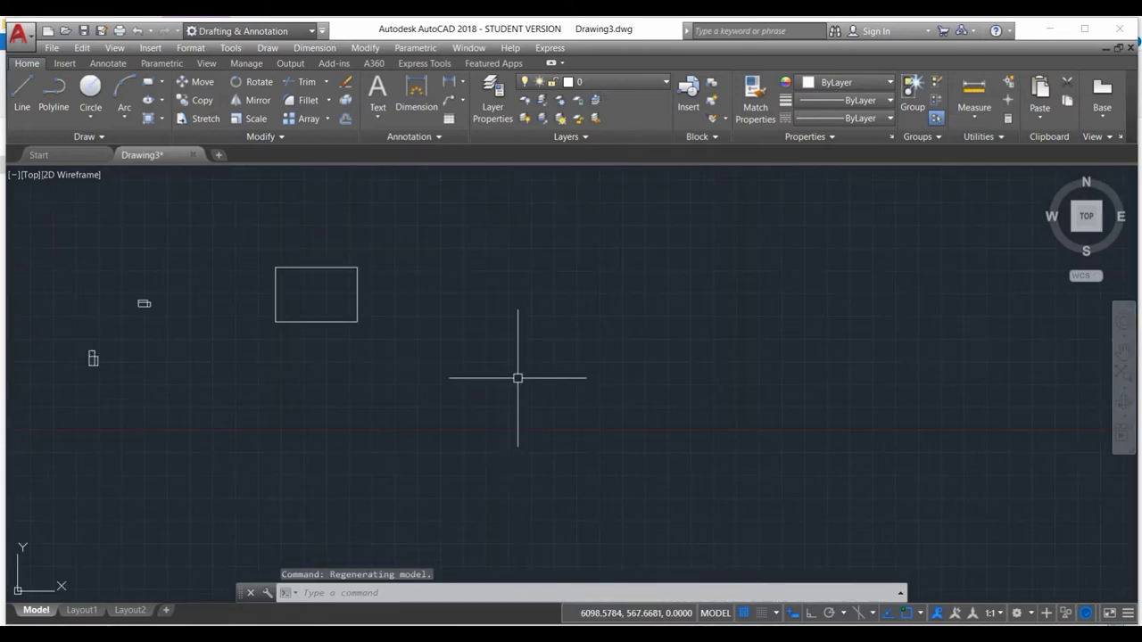
scroll(217, 362, down, 3)
scroll(208, 378, up, 5)
scroll(214, 366, up, 2)
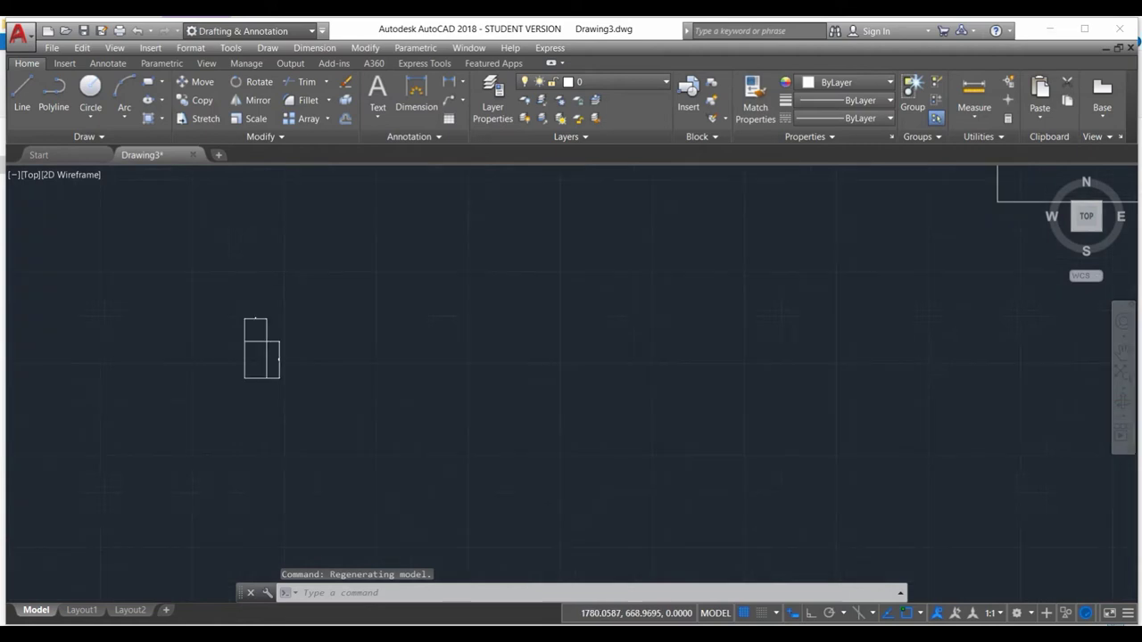
scroll(384, 384, down, 2)
- Start RECTANG, pick a first corner and set a 60° rotation
text(fec)
key(Return)
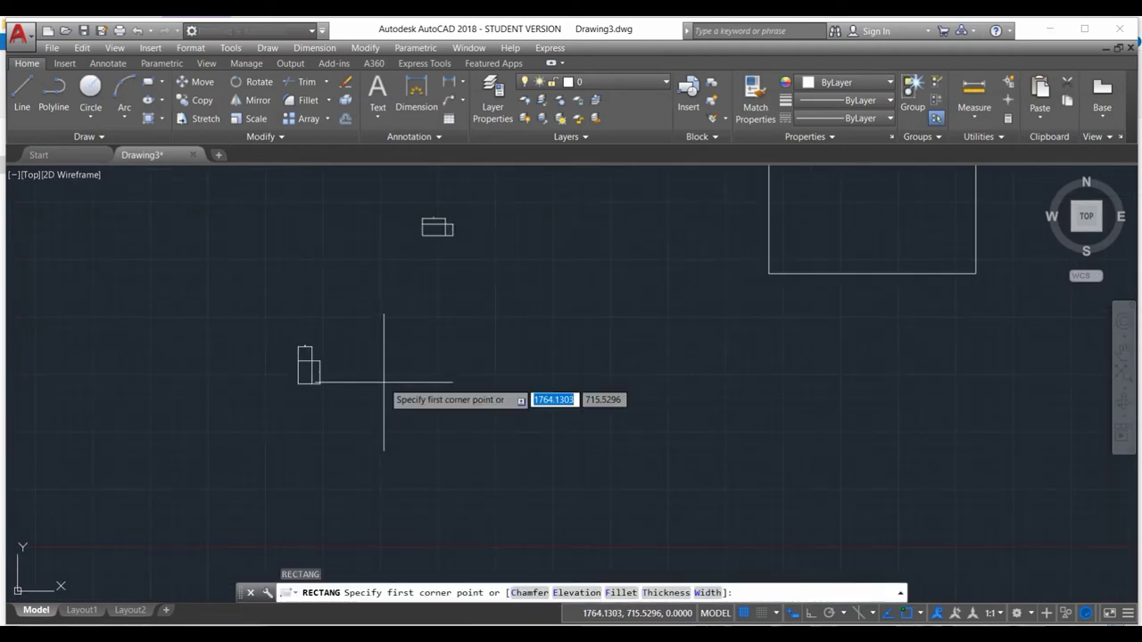
click(437, 474)
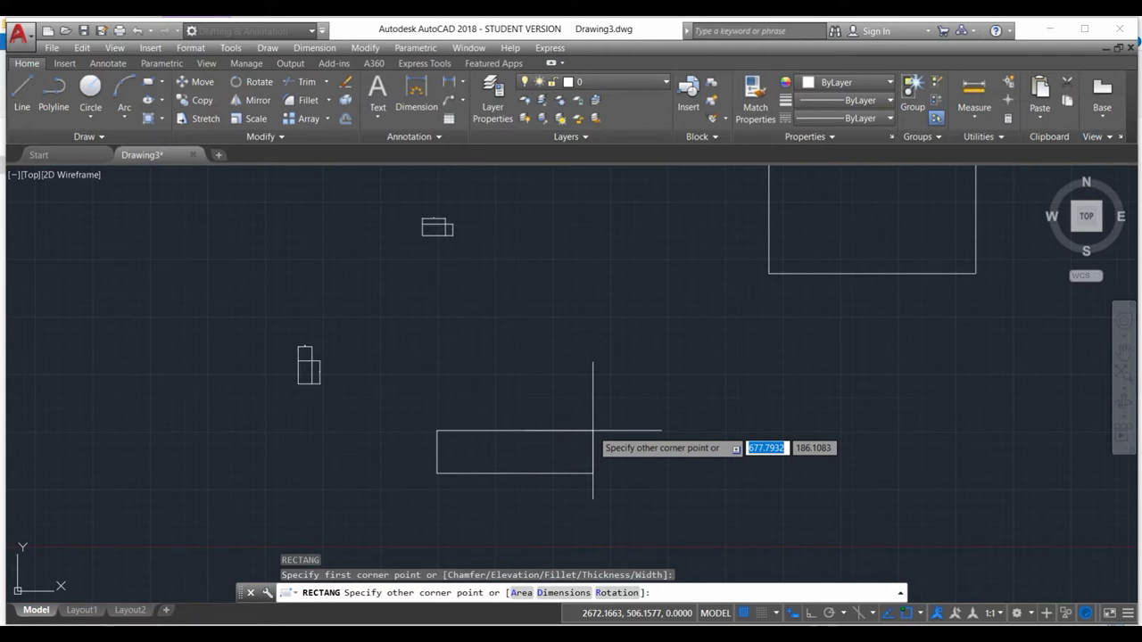
text(d)
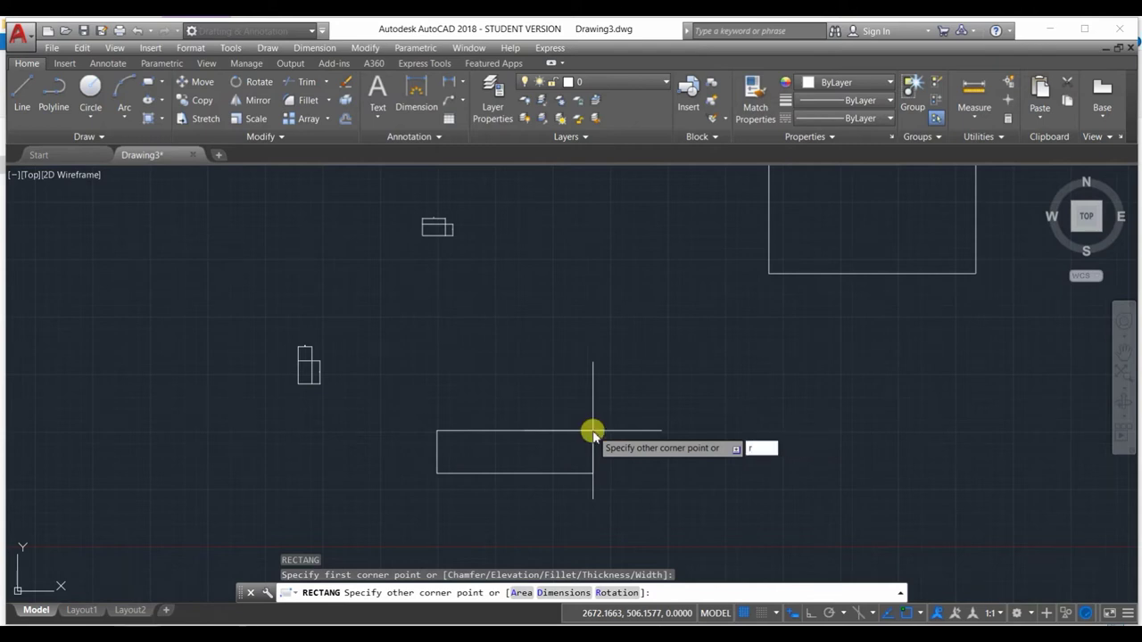
key(Return)
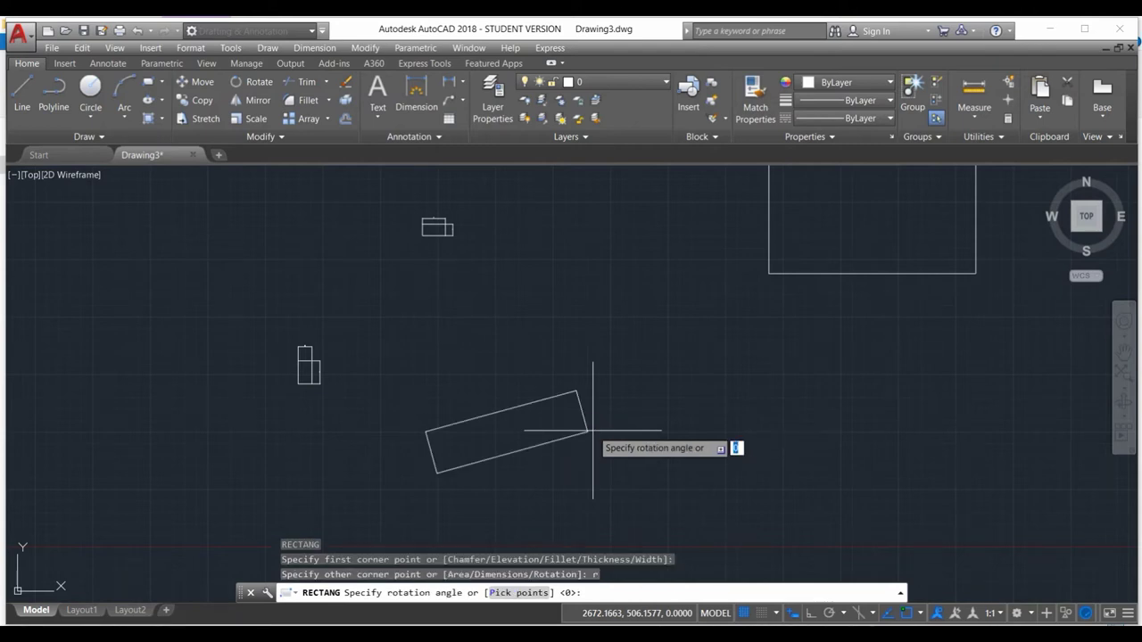
text(6)
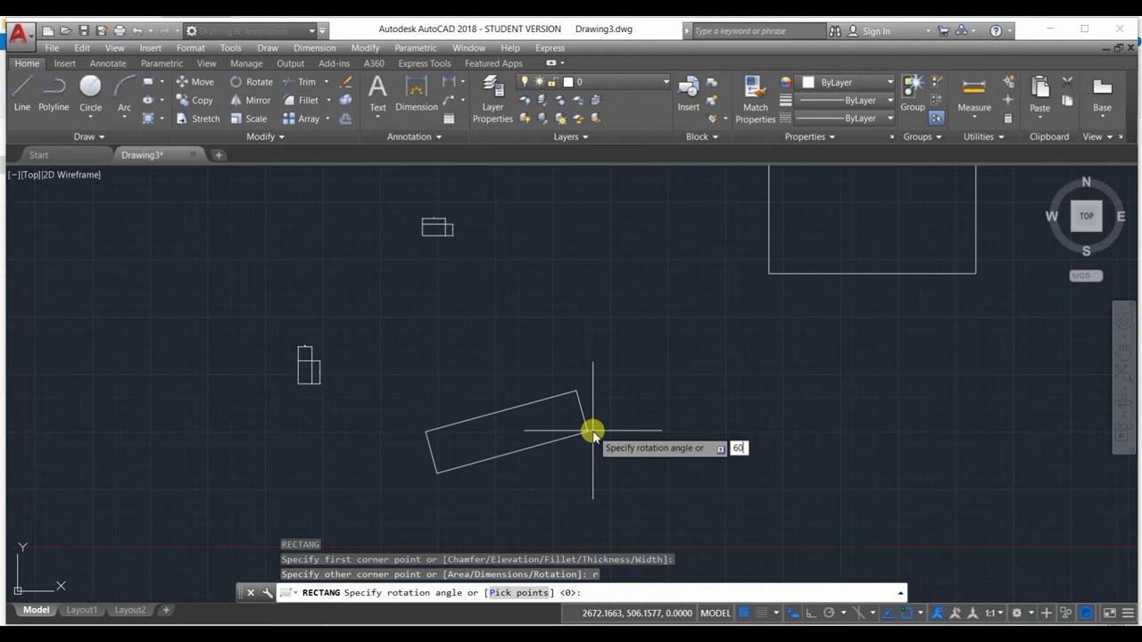
key(Return)
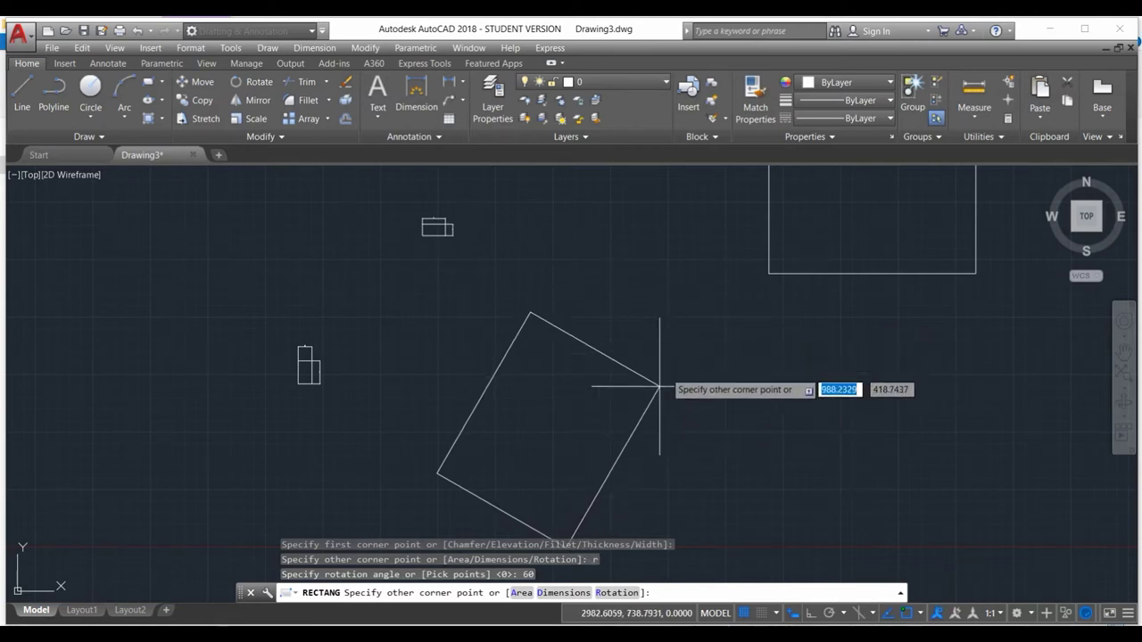
- Size the rotated rectangle 100 long by 50 wide and place it
click(548, 593)
text(100)
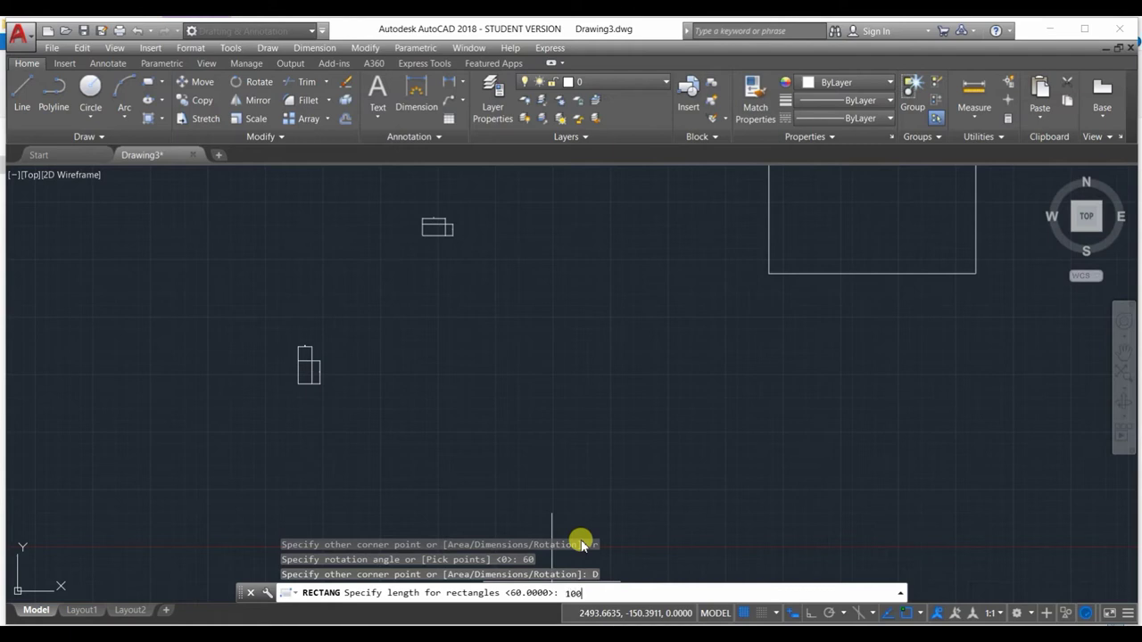
key(Return)
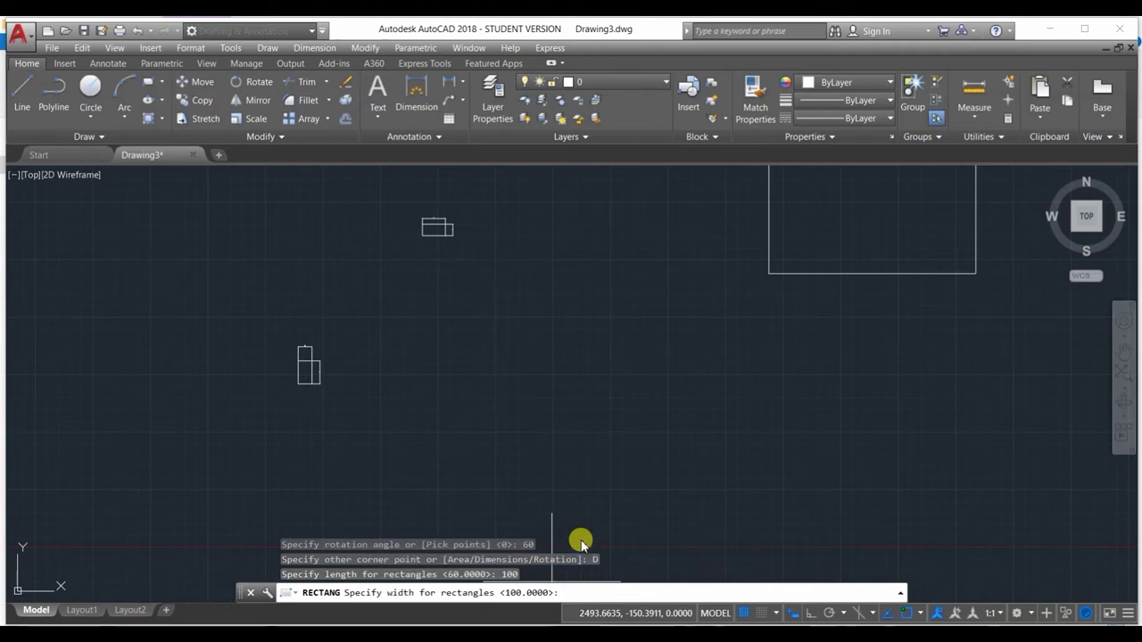
text(50)
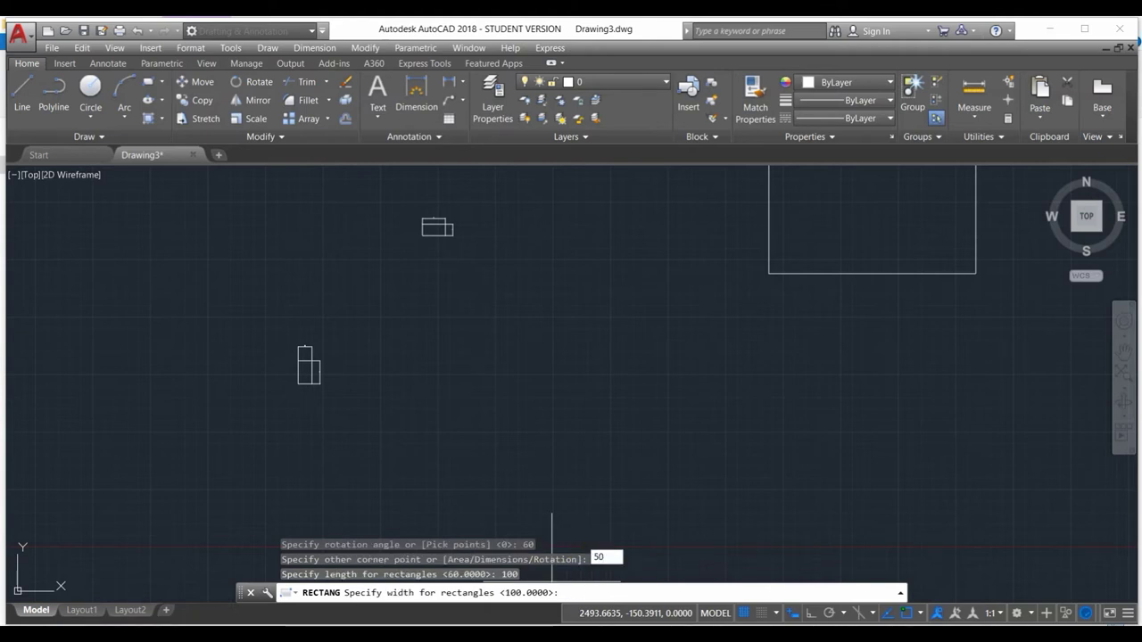
key(Return)
scroll(449, 495, up, 4)
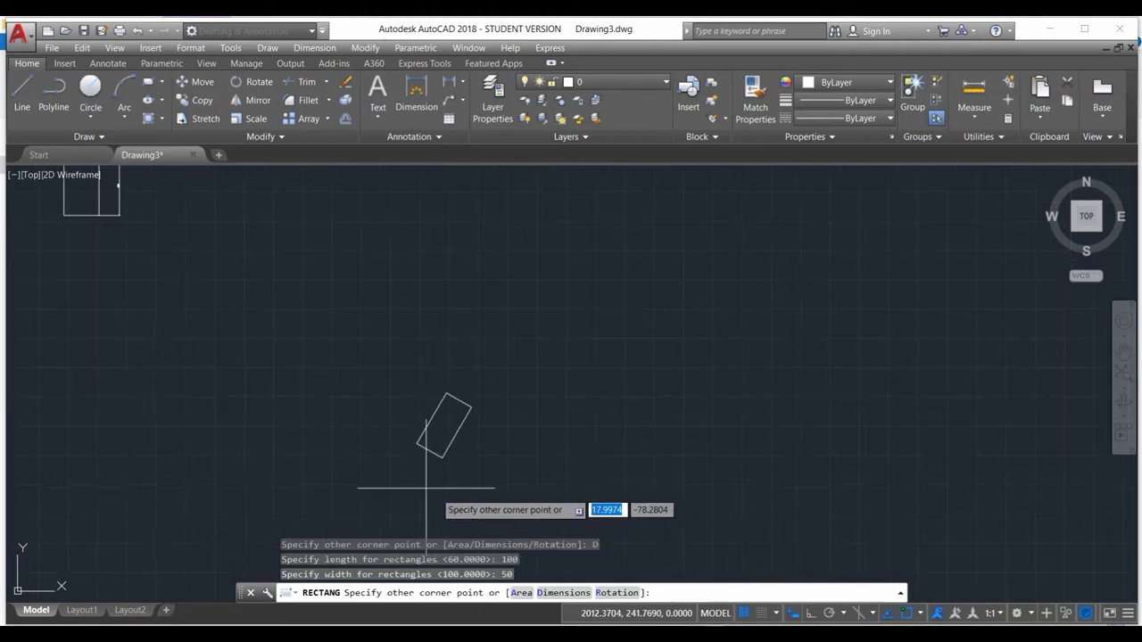
click(521, 453)
scroll(431, 452, up, 6)
scroll(442, 469, down, 4)
scroll(443, 468, up, 4)
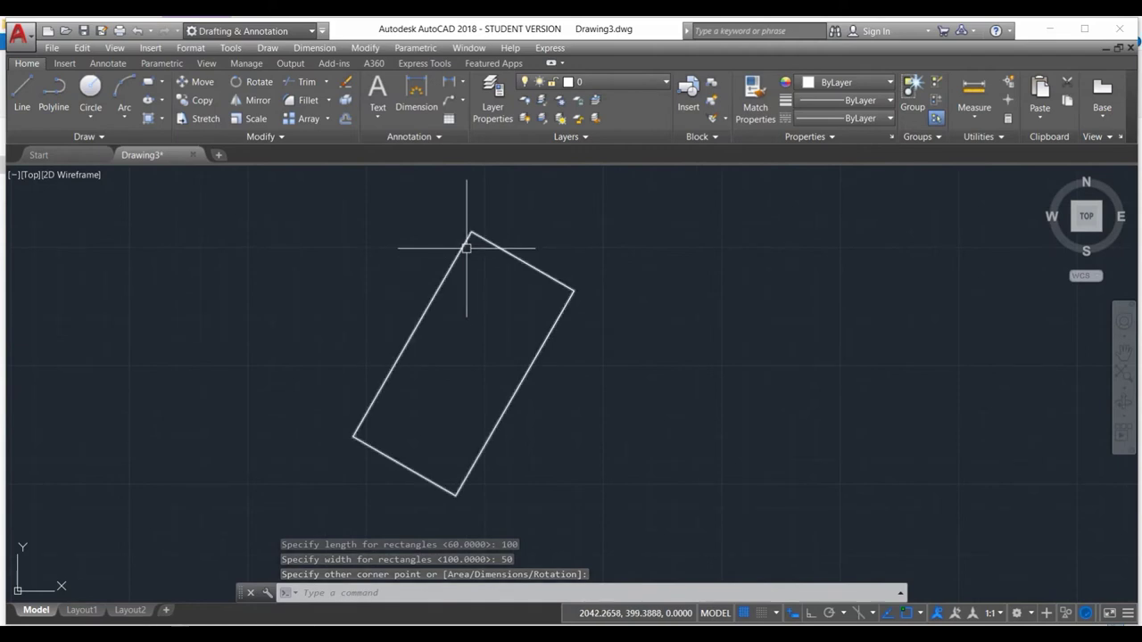
click(460, 89)
- Add aligned dimensions of 100 on the tilted rectangle's long edge and 50 on its short side
click(482, 133)
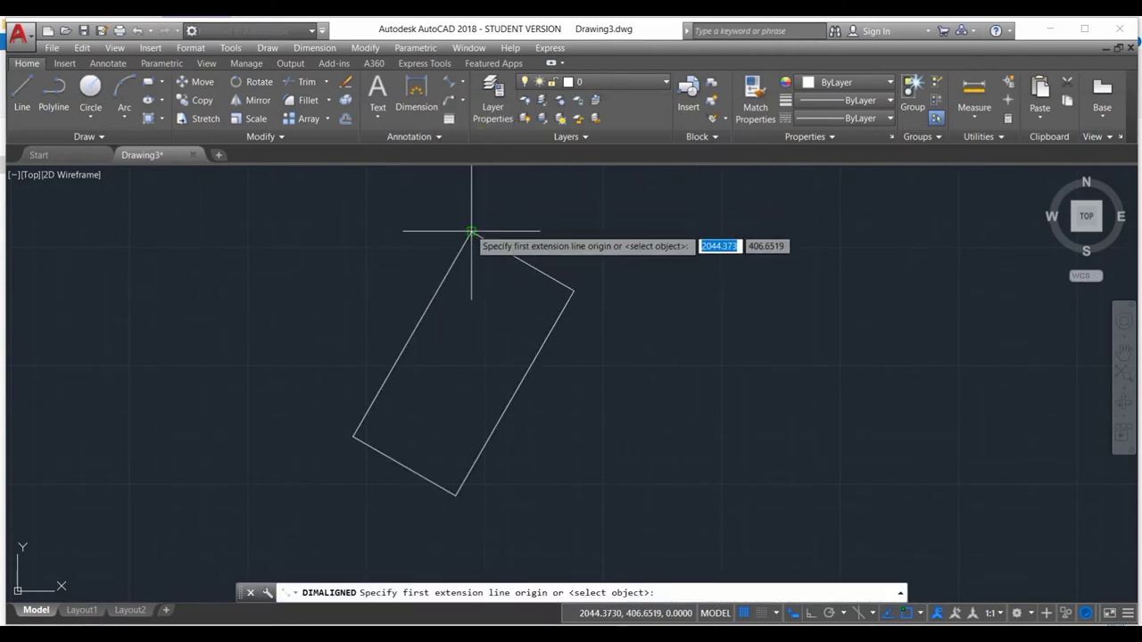
click(471, 231)
click(354, 437)
click(311, 393)
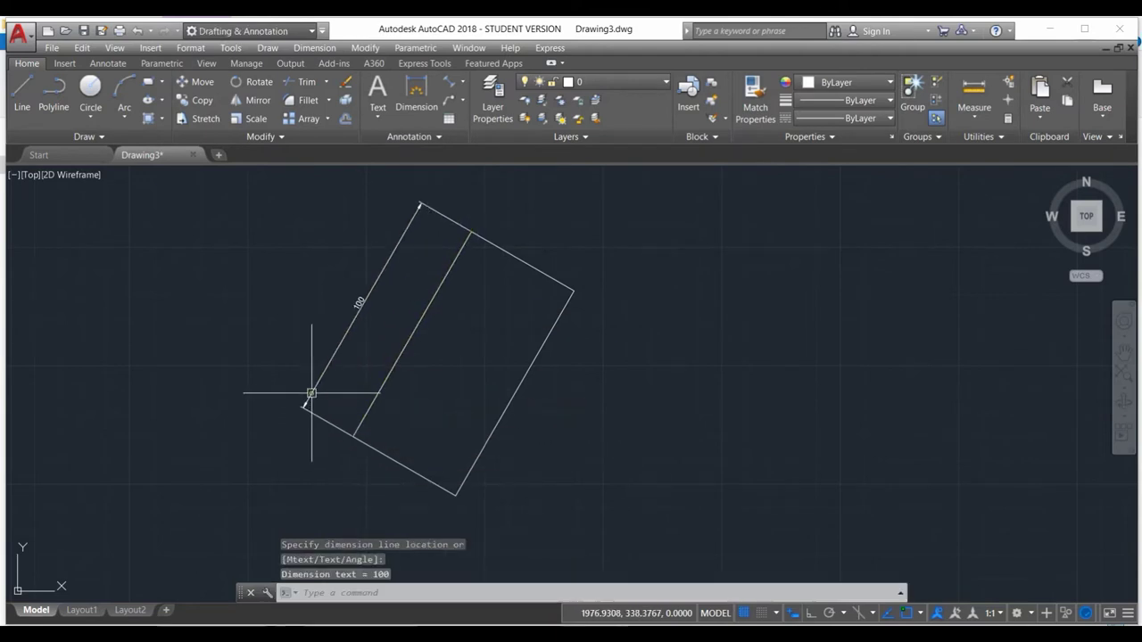
click(449, 81)
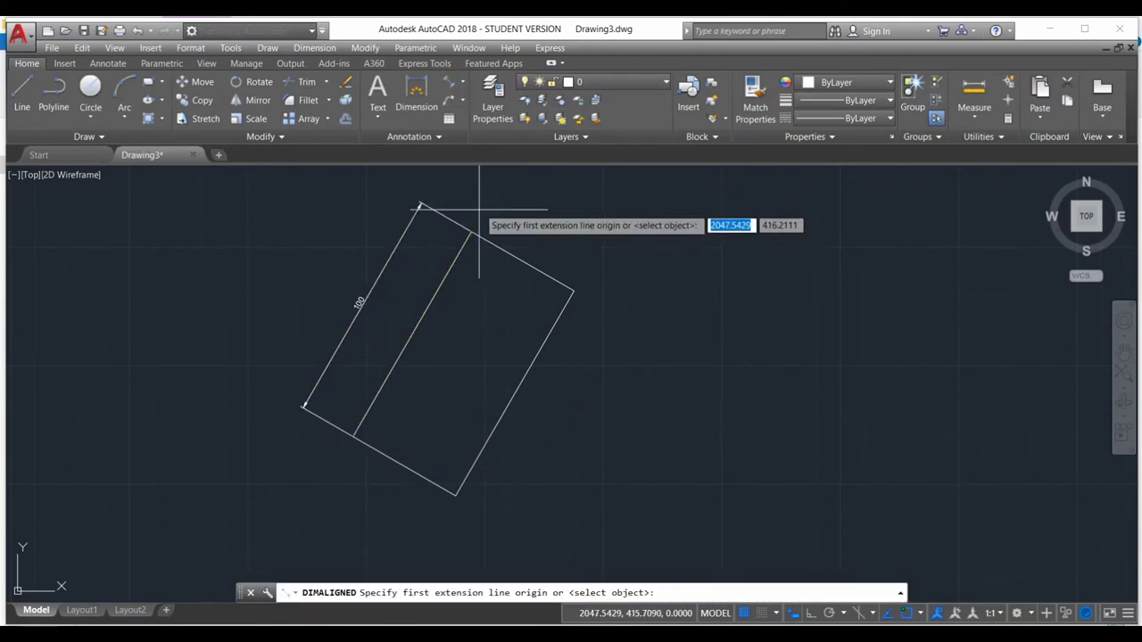
click(471, 233)
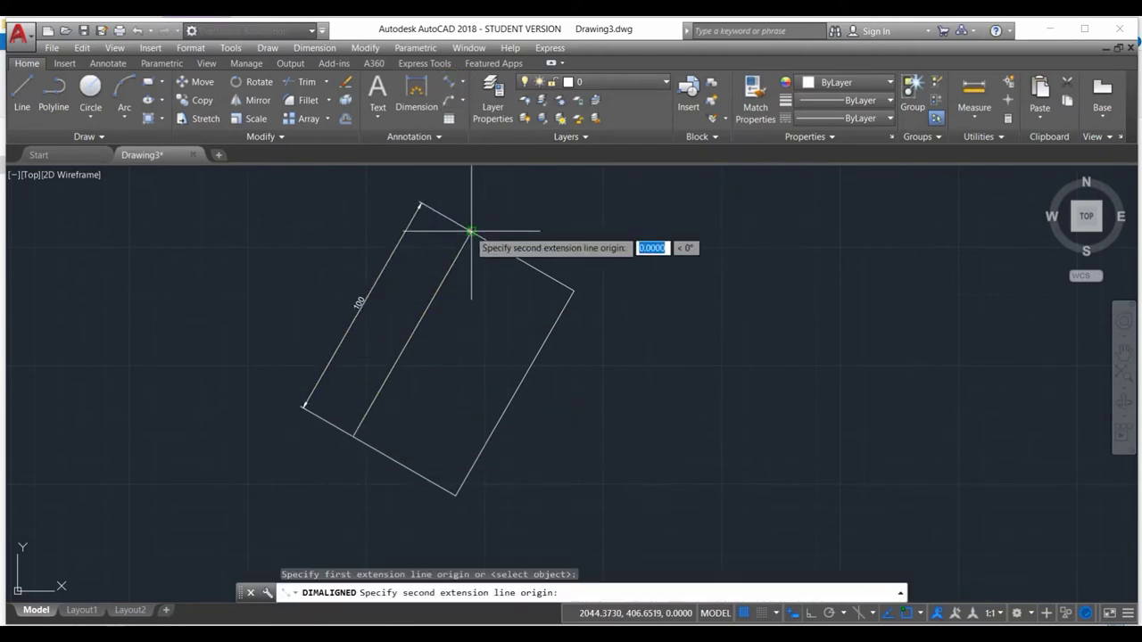
click(571, 291)
click(581, 266)
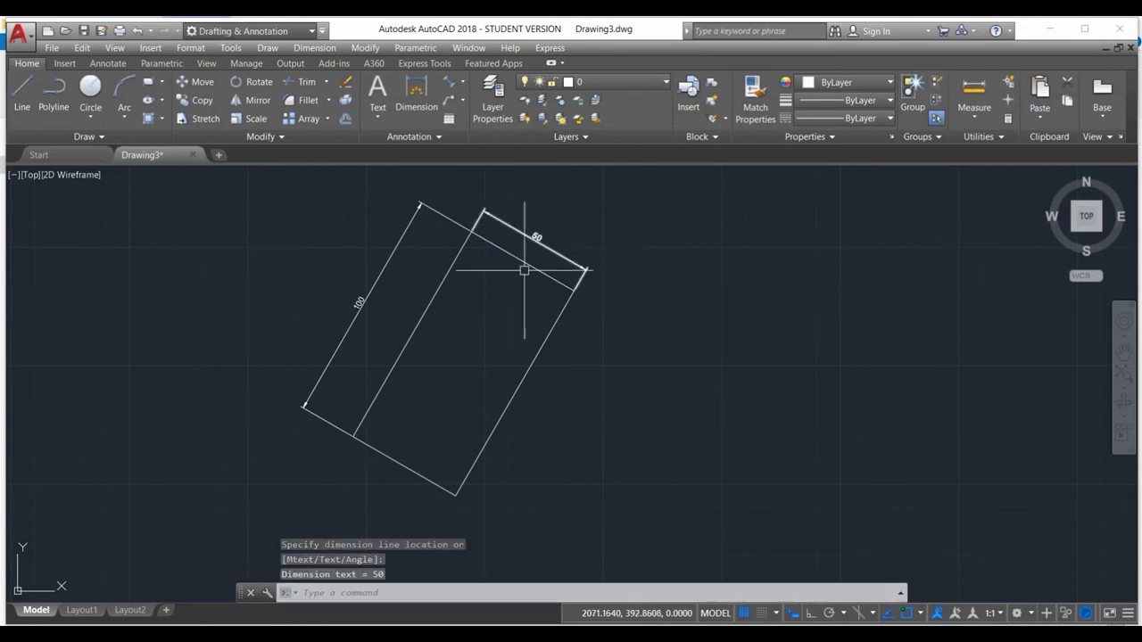
- Start the Line command from the ribbon
scroll(535, 331, down, 3)
scroll(535, 327, up, 5)
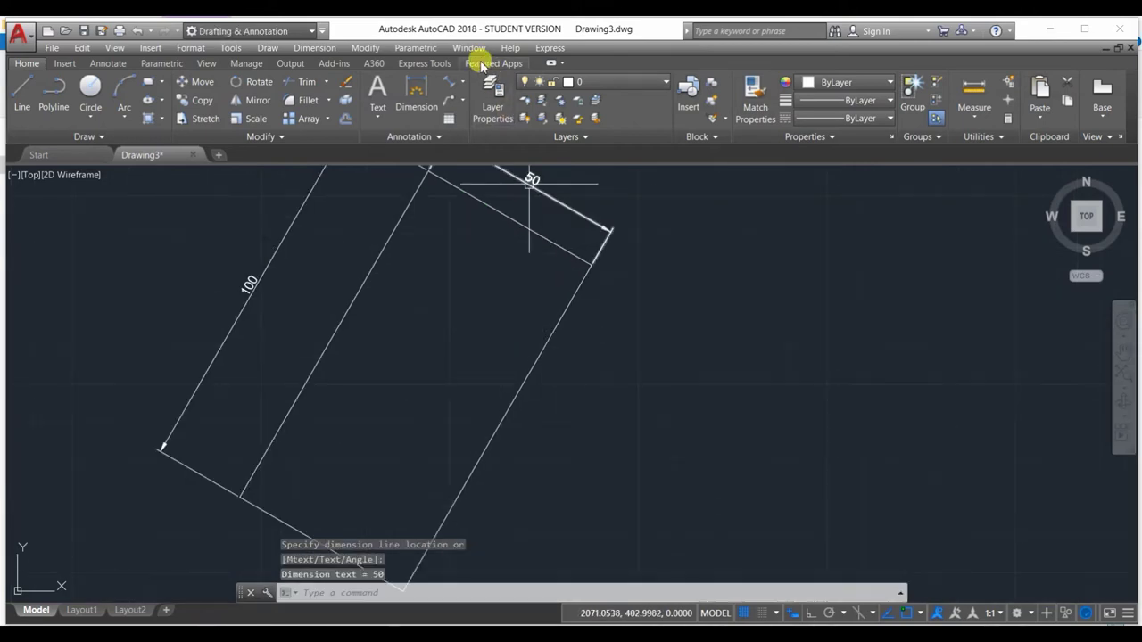
click(462, 81)
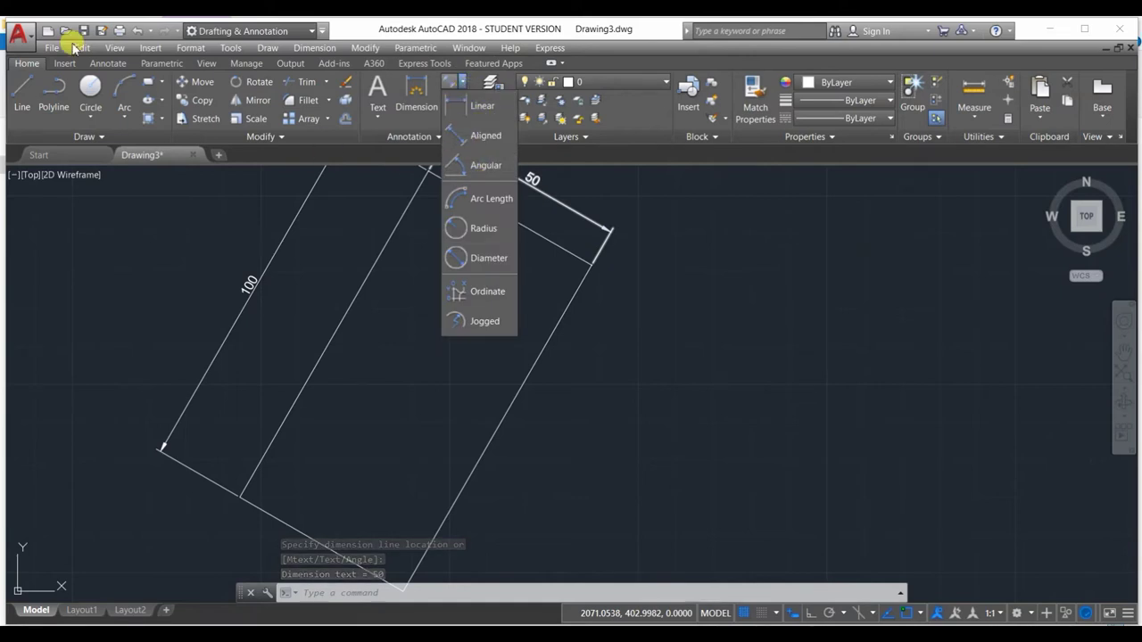
click(21, 89)
scroll(502, 433, up, 2)
- Draw a line from the rectangle's bottom corner out to the right
scroll(500, 429, down, 4)
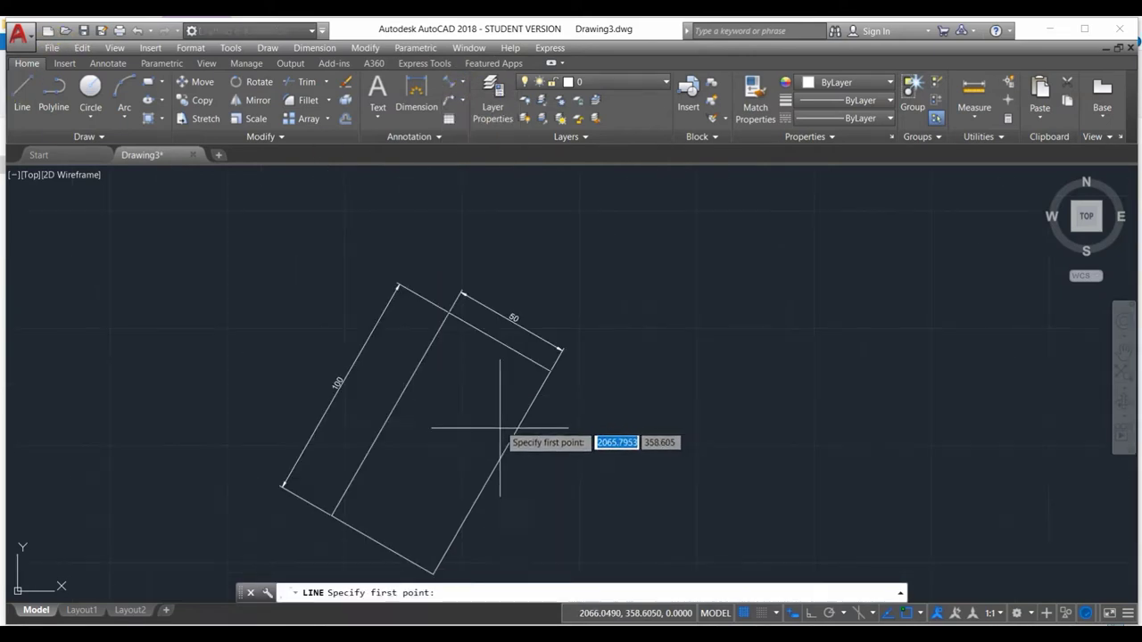
middle_drag(479, 467, 552, 289)
click(509, 398)
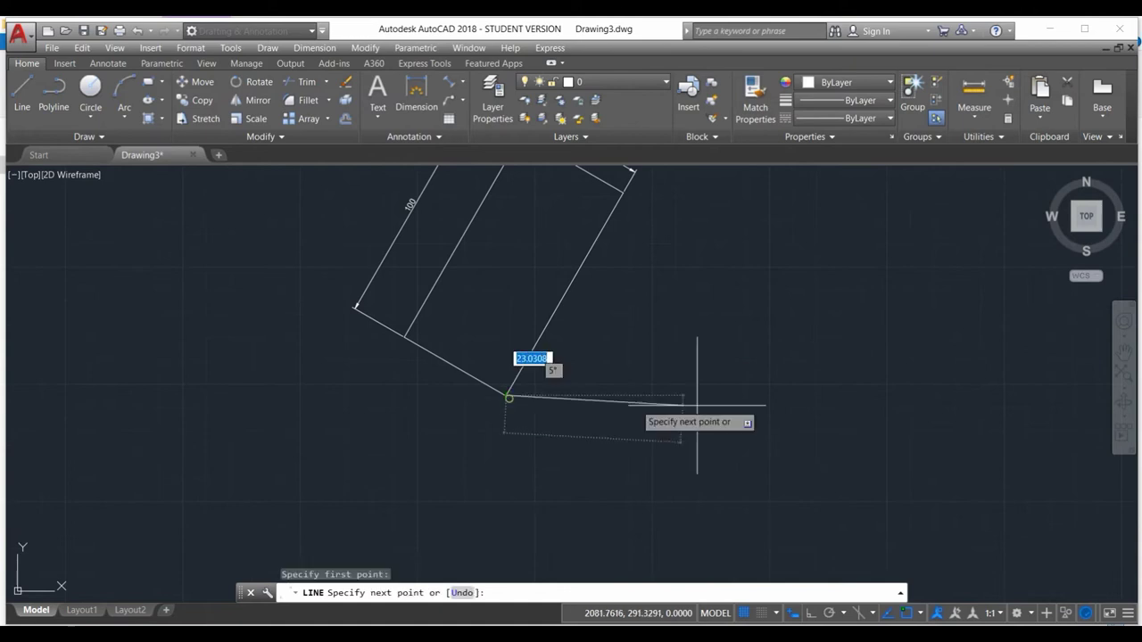
click(715, 404)
right_click(679, 286)
click(734, 307)
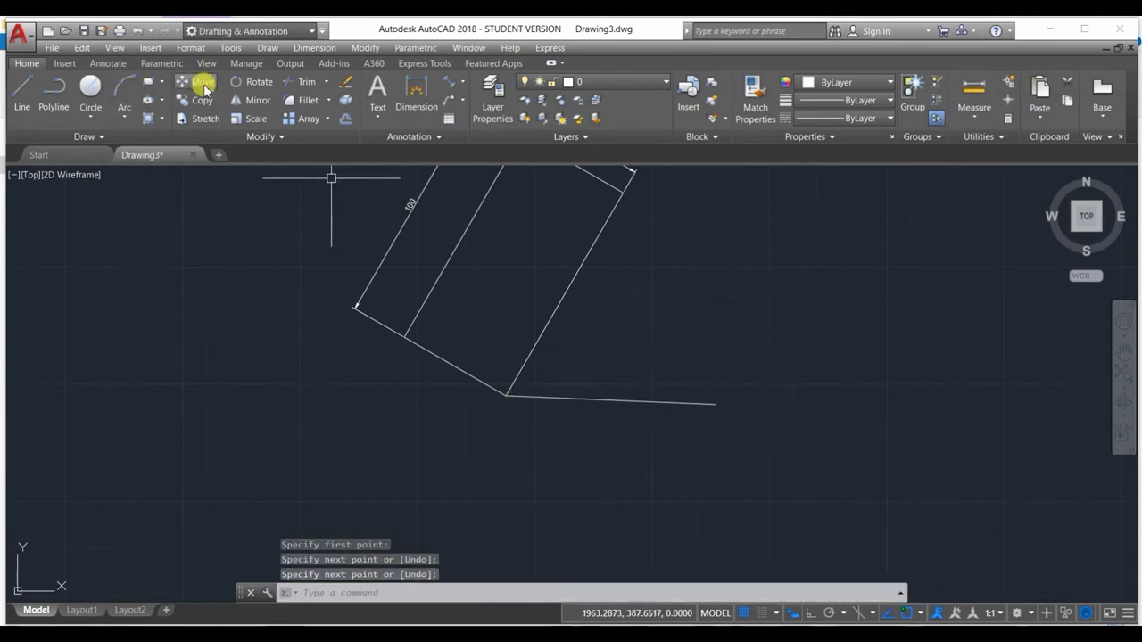
- Replace the crooked line with an exactly horizontal line from the bottom corner
click(635, 399)
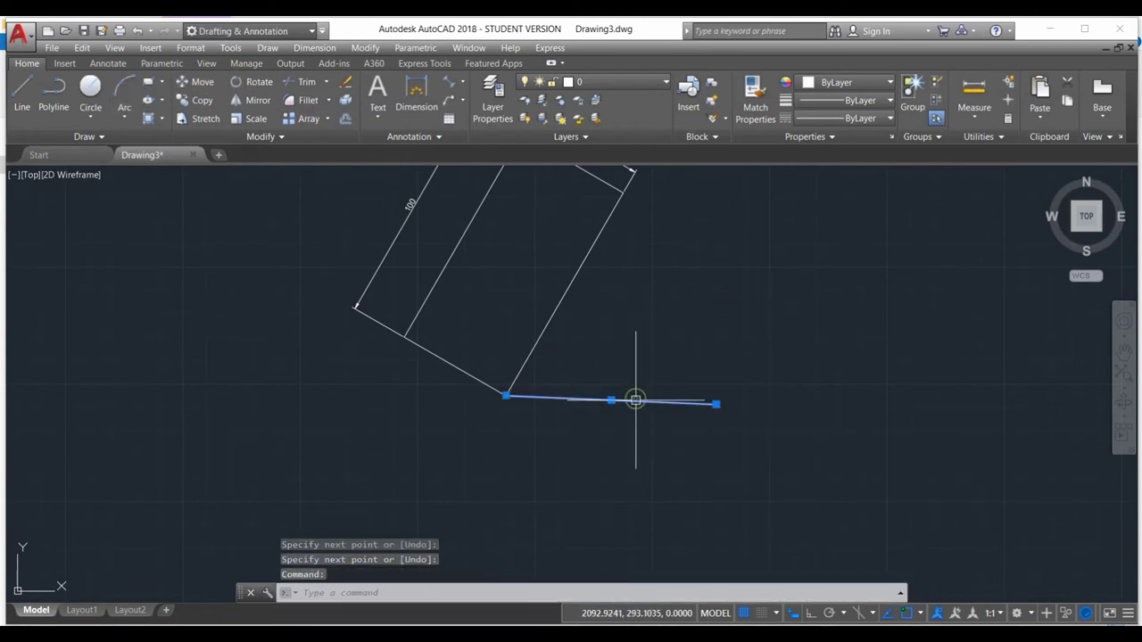
key(Delete)
click(23, 89)
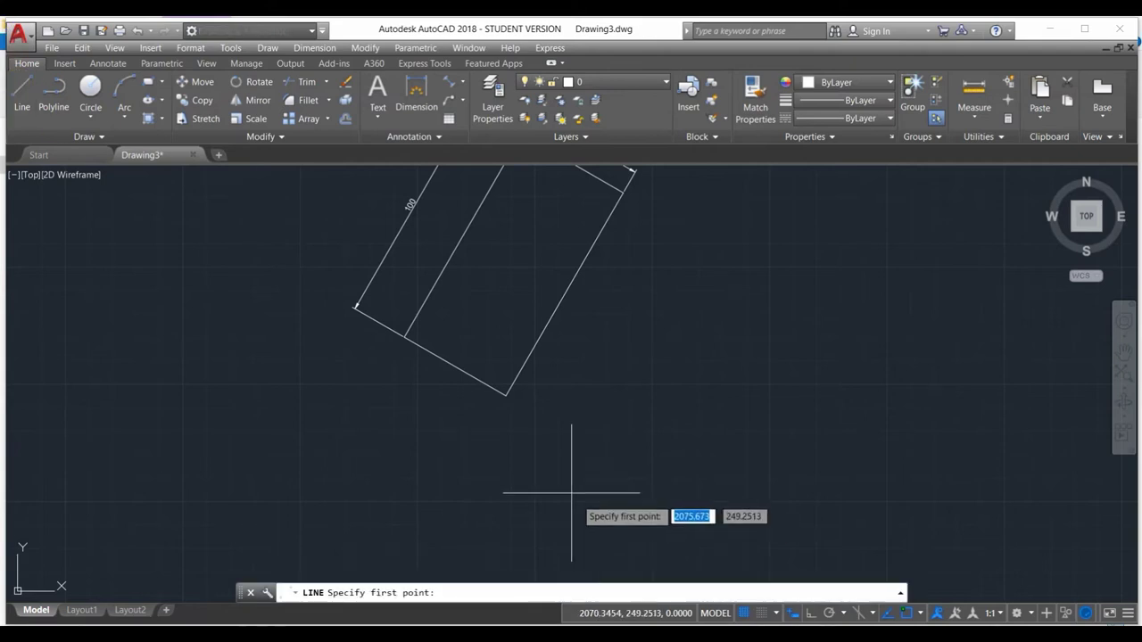
click(506, 395)
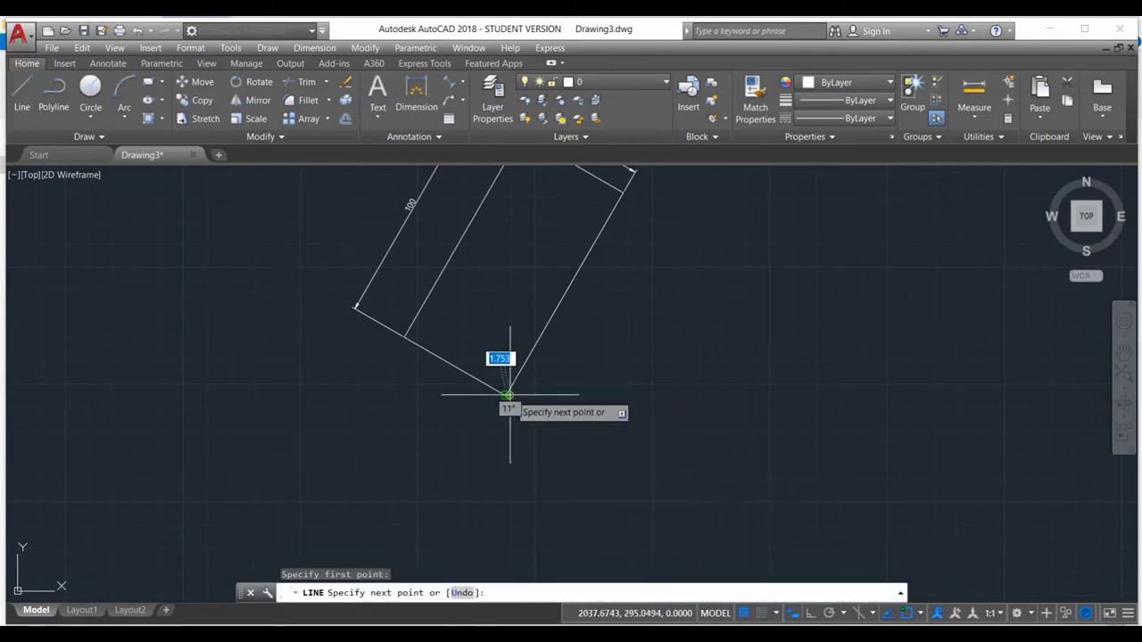
click(689, 394)
right_click(703, 215)
click(779, 223)
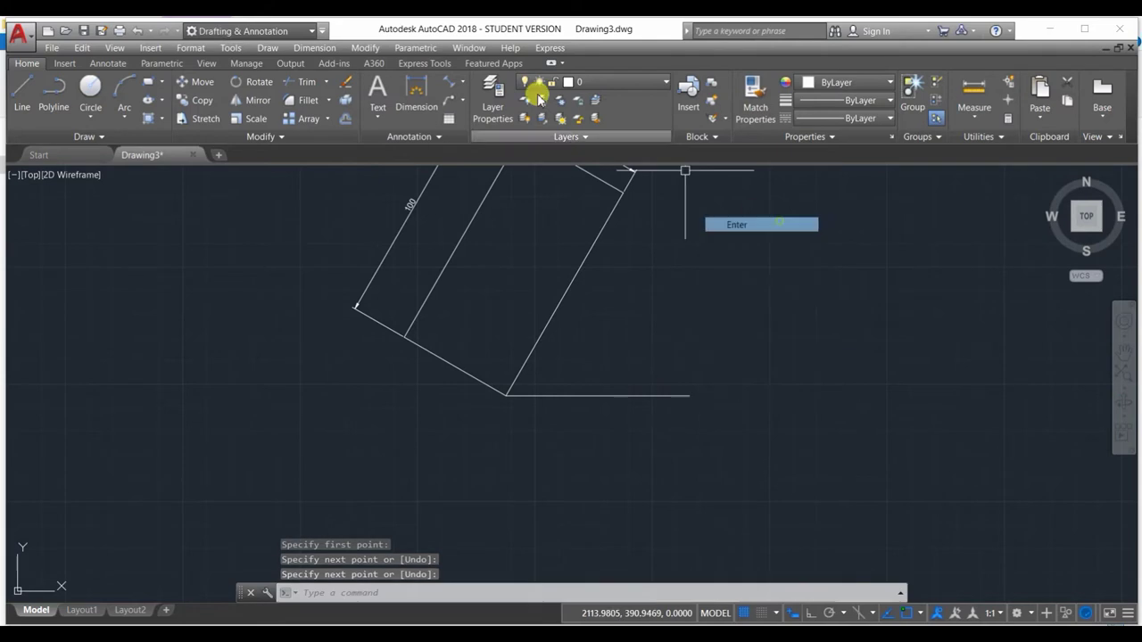
- Add a 60° angular dimension between the rectangle's long side and the horizontal line
click(462, 82)
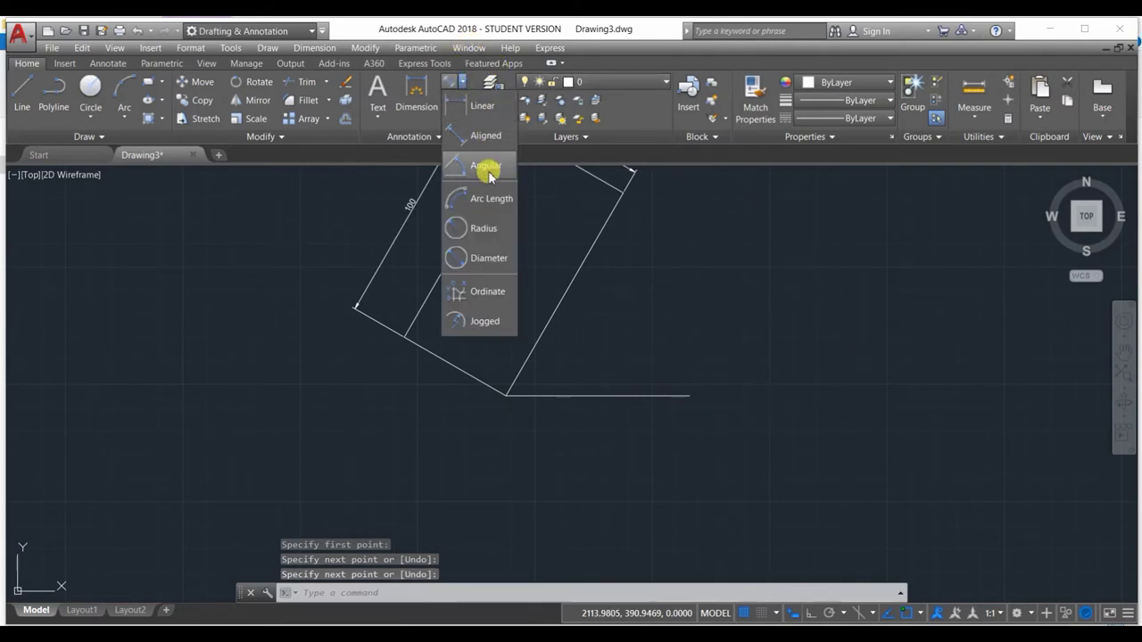
click(487, 167)
click(534, 344)
click(554, 394)
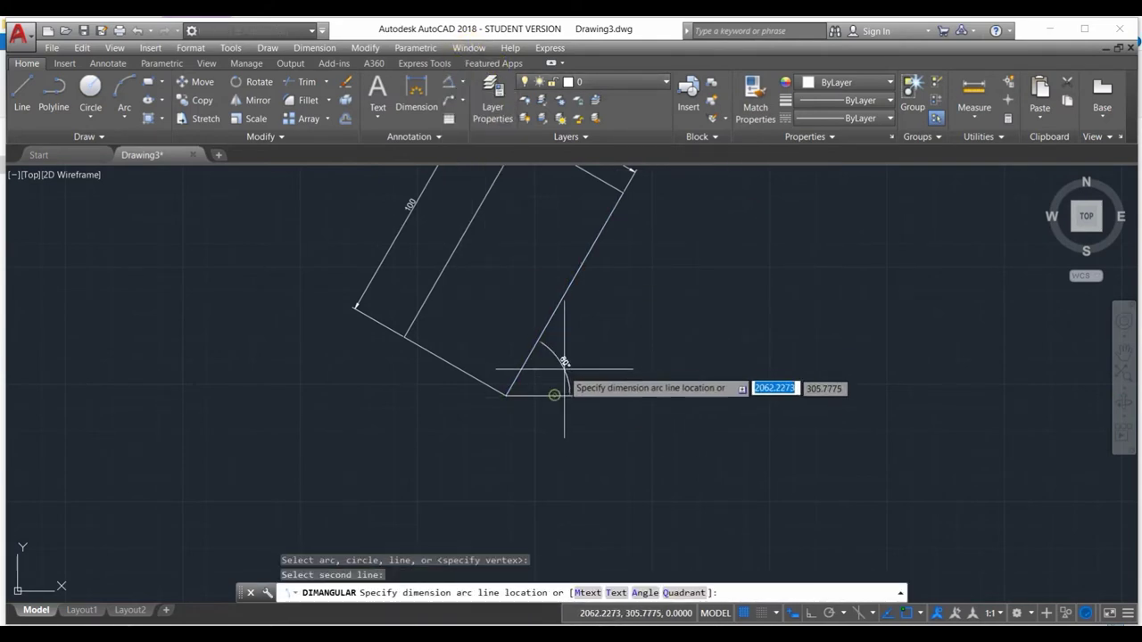
click(564, 369)
scroll(565, 362, up, 5)
scroll(566, 362, down, 5)
scroll(571, 338, down, 3)
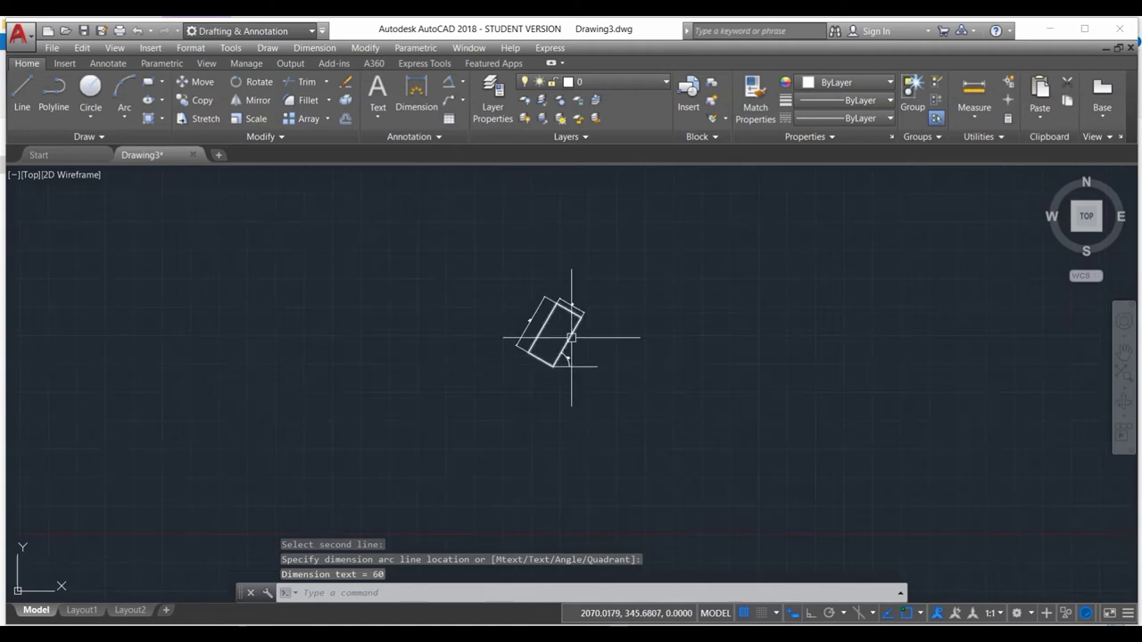
mouse_move(569, 340)
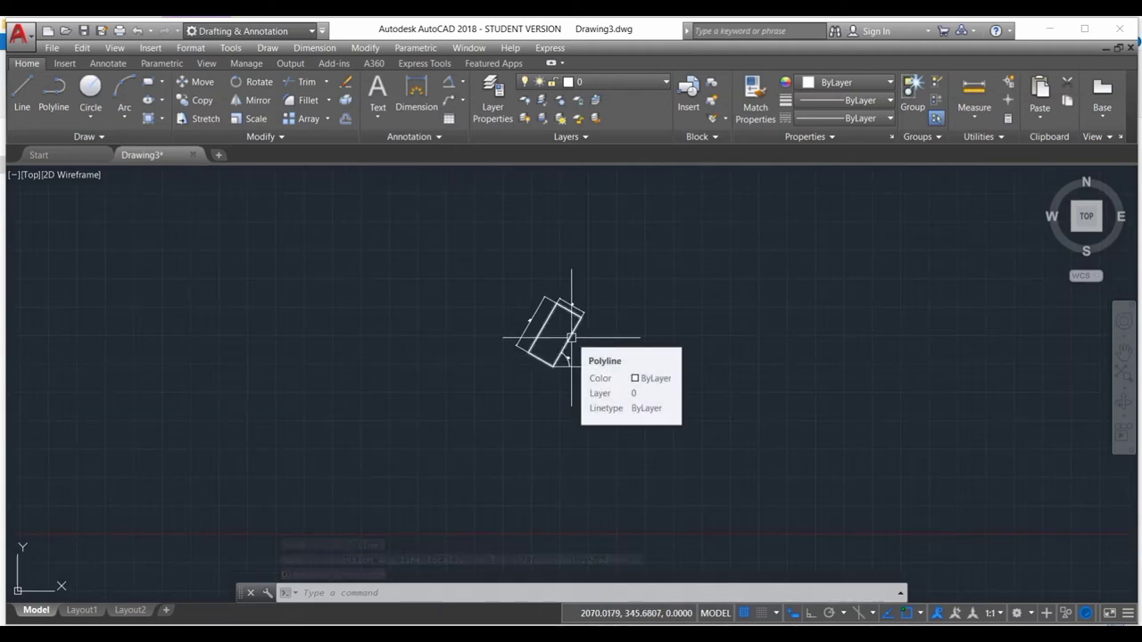
- Start a rectangle and set the first and second chamfer distances to 20
text(rec)
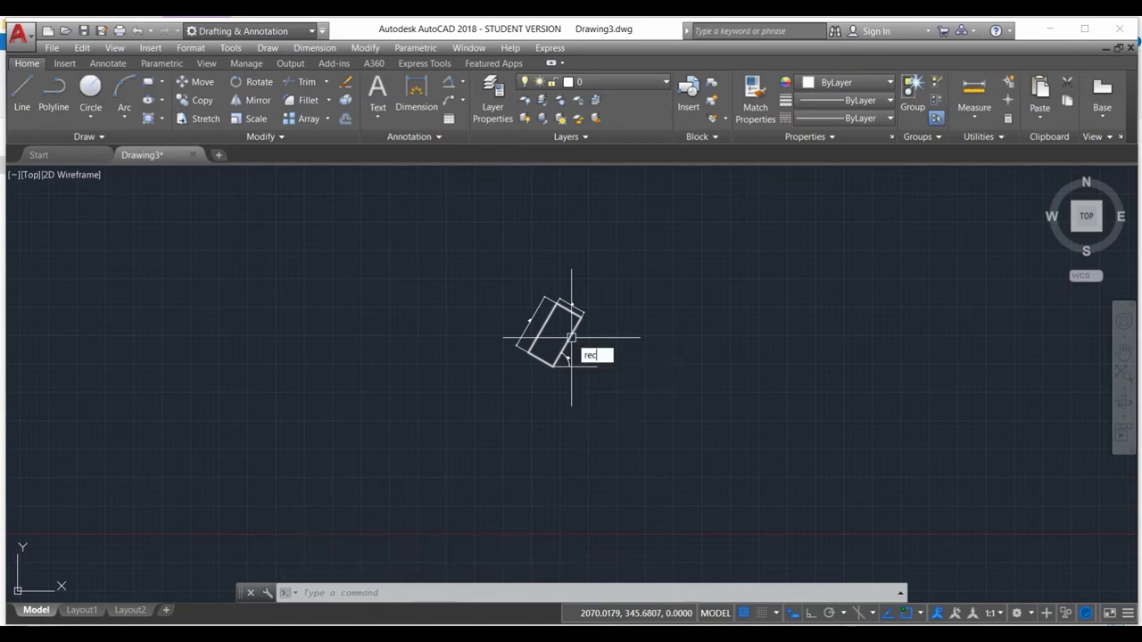
key(Return)
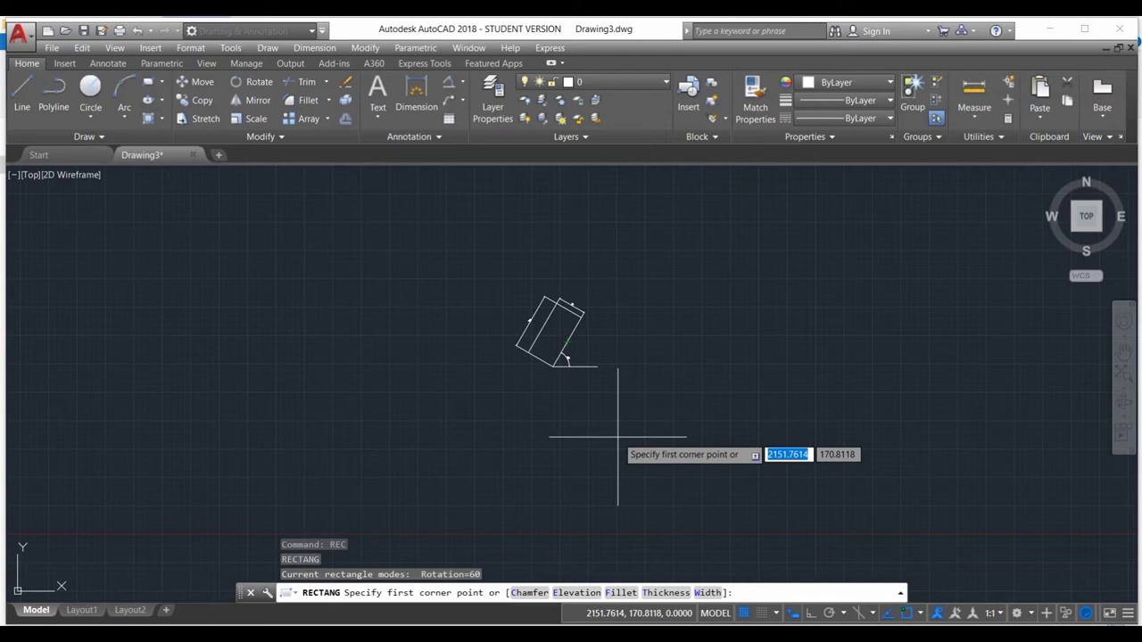
text(v)
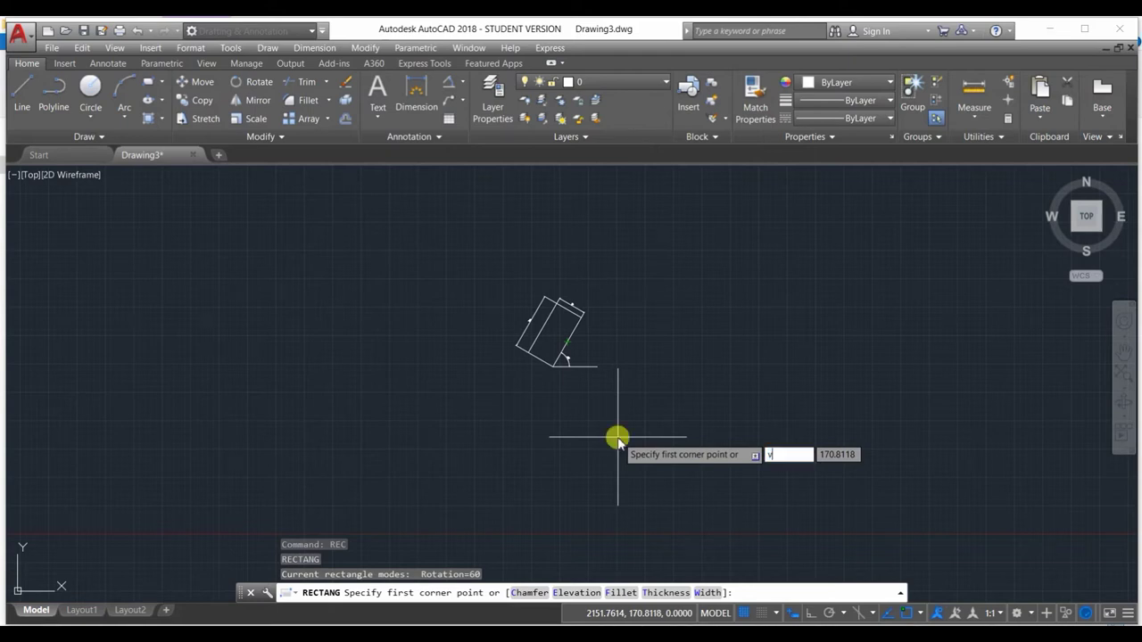
key(BackSpace)
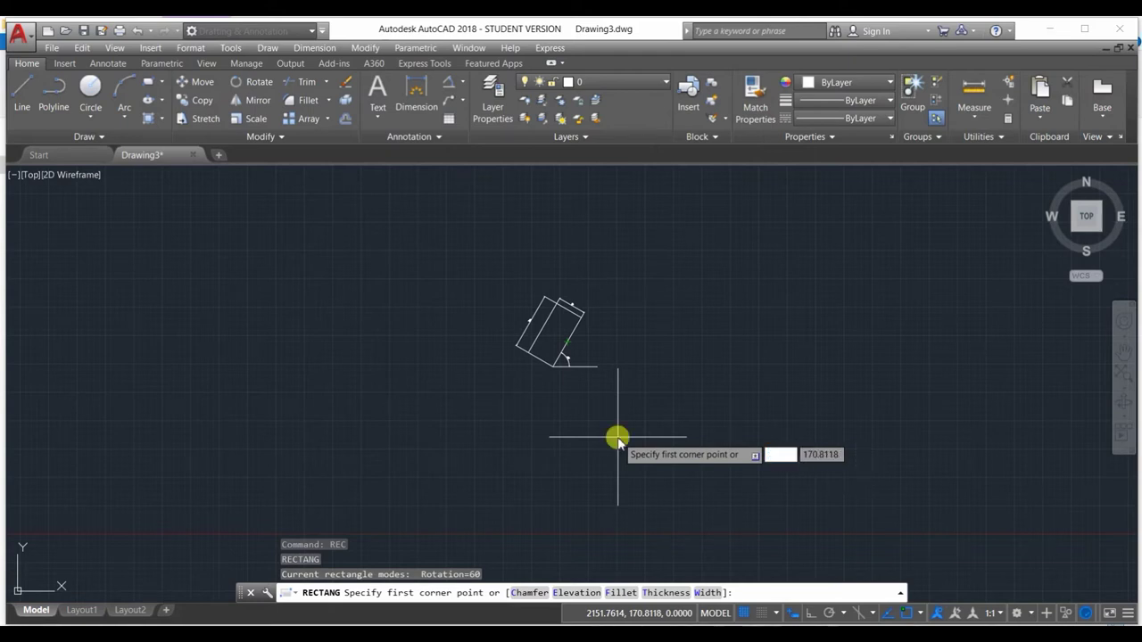
text(c)
click(617, 437)
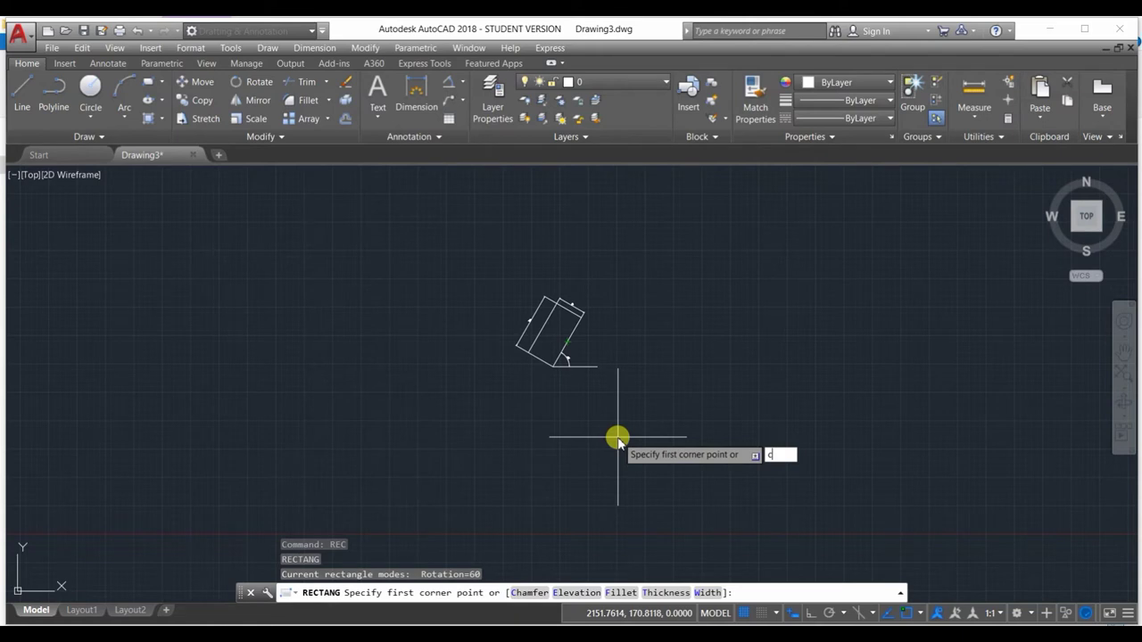
key(Return)
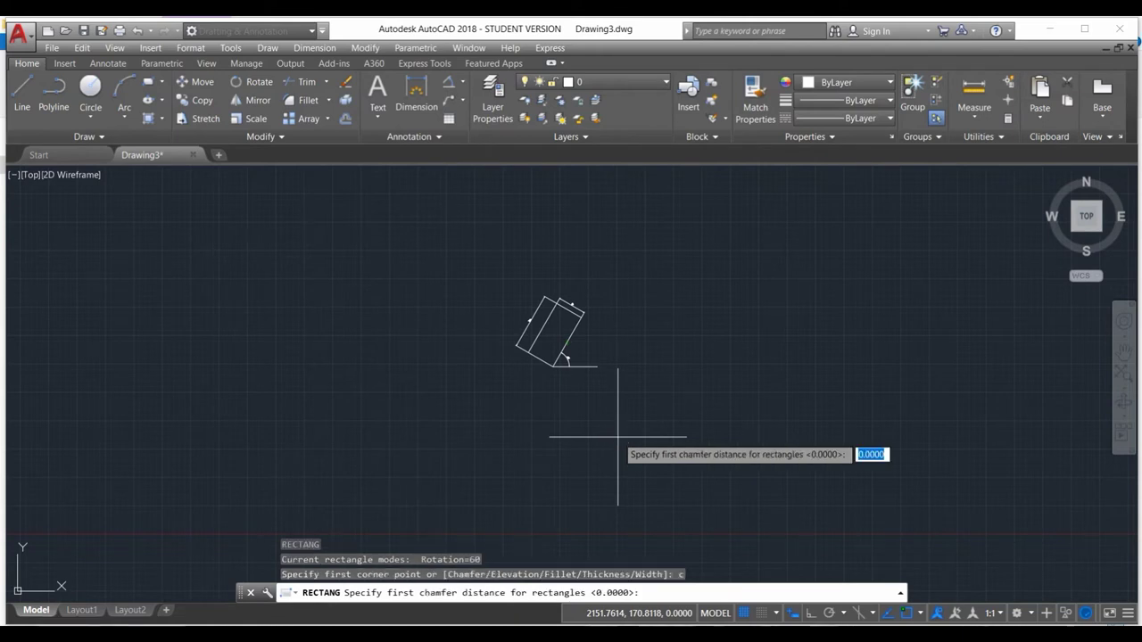
text(20)
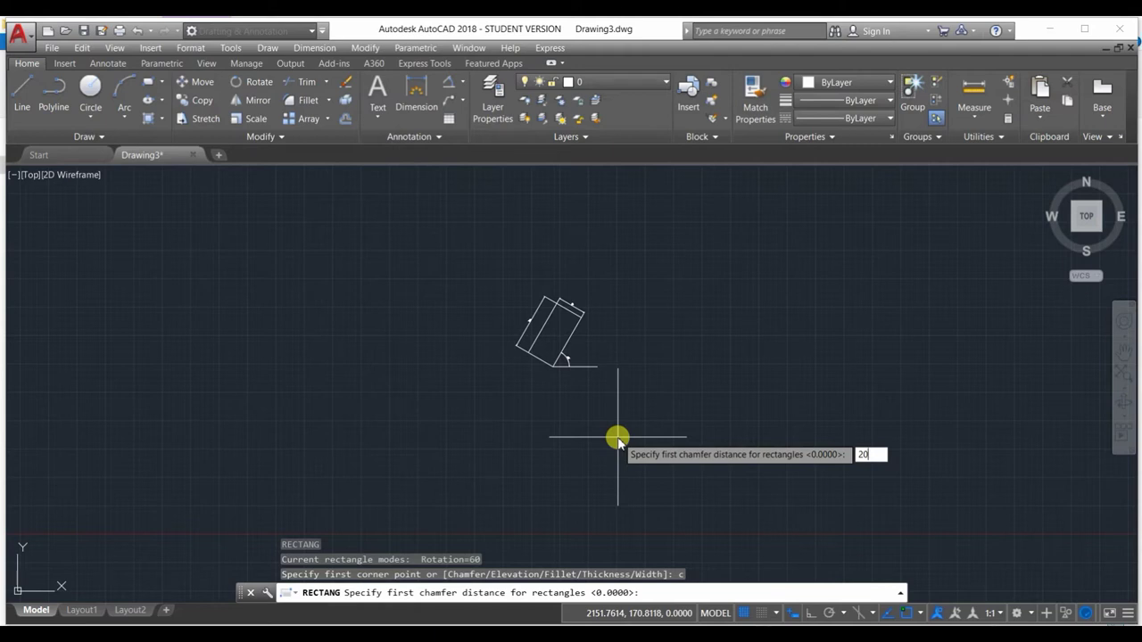
key(Return)
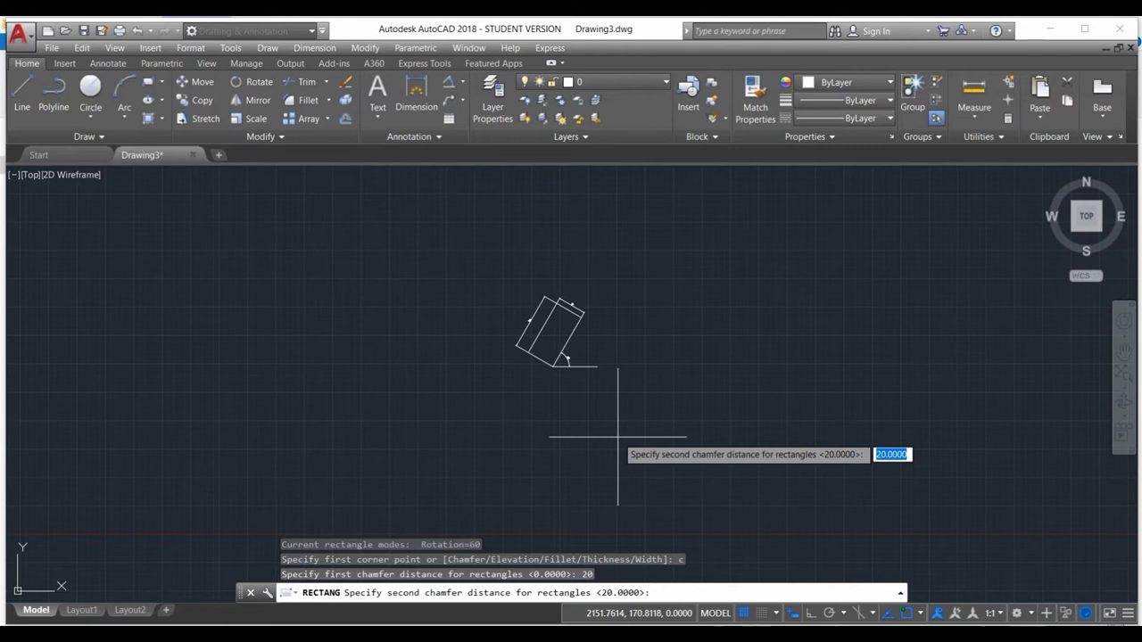
text(20)
key(Return)
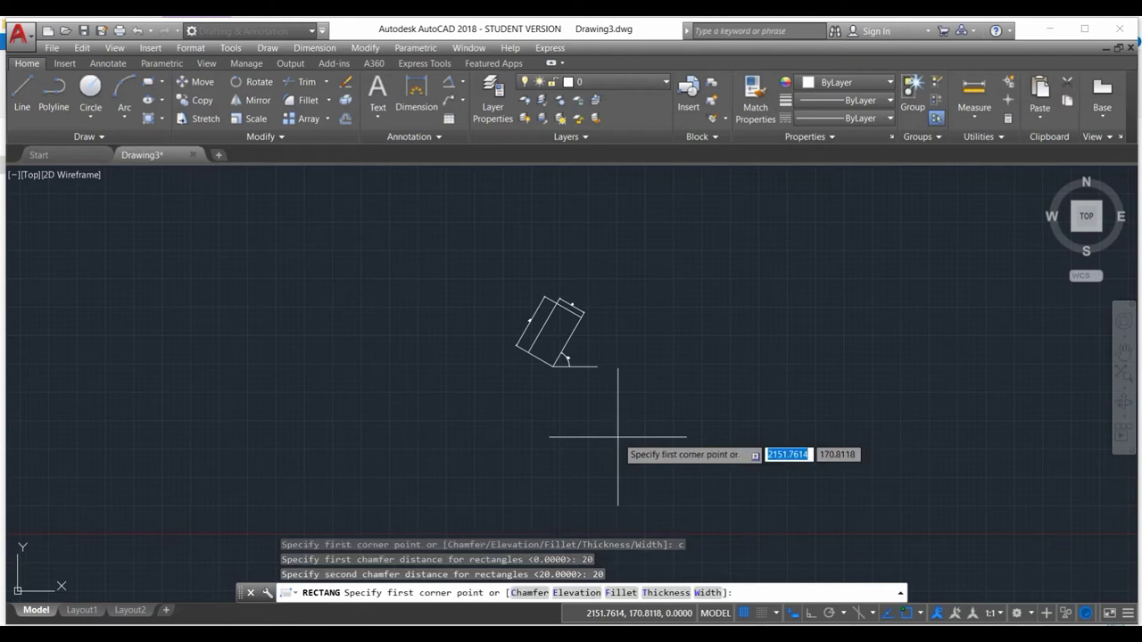
- Place the first corner, then give the rectangle 0° rotation, length 100 and width 50
click(737, 453)
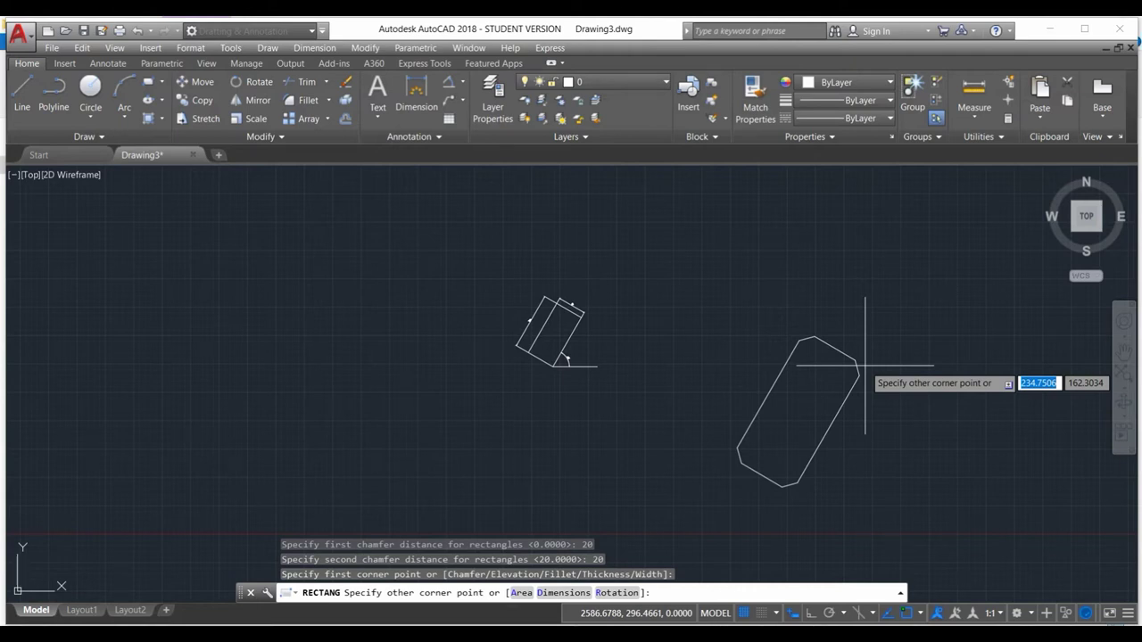
text(r)
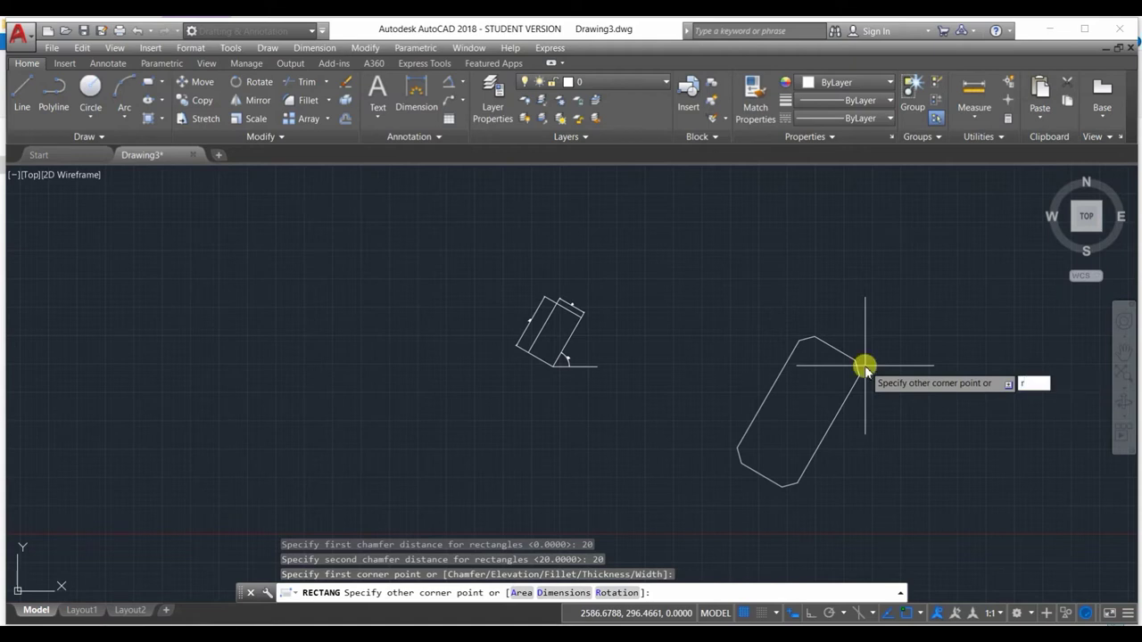
key(Return)
text(0)
key(Return)
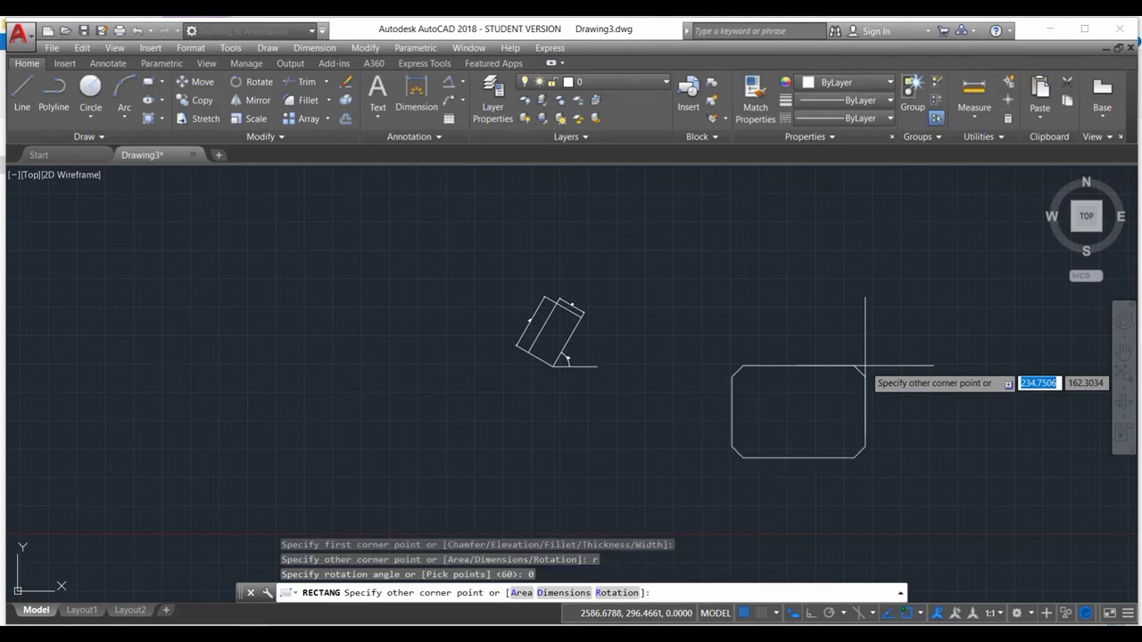
text(d)
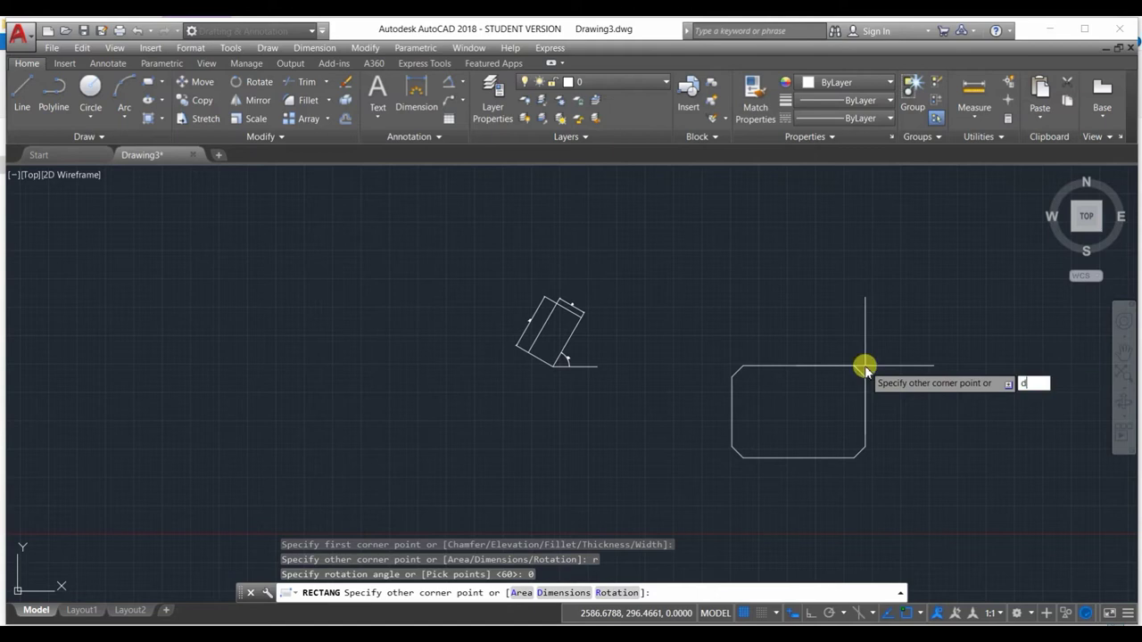
key(Return)
text(100)
key(Return)
text(50)
key(Return)
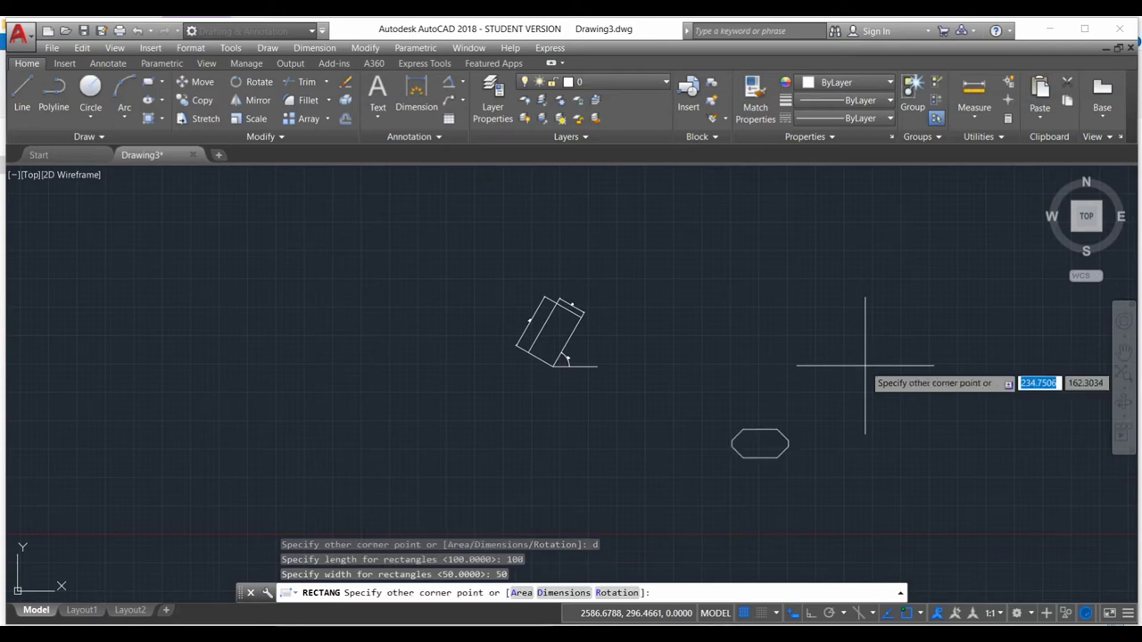
- Place the chamfered 100 by 50 rectangle with its final corner
click(892, 375)
scroll(785, 437, up, 5)
scroll(910, 365, down, 3)
scroll(956, 363, up, 5)
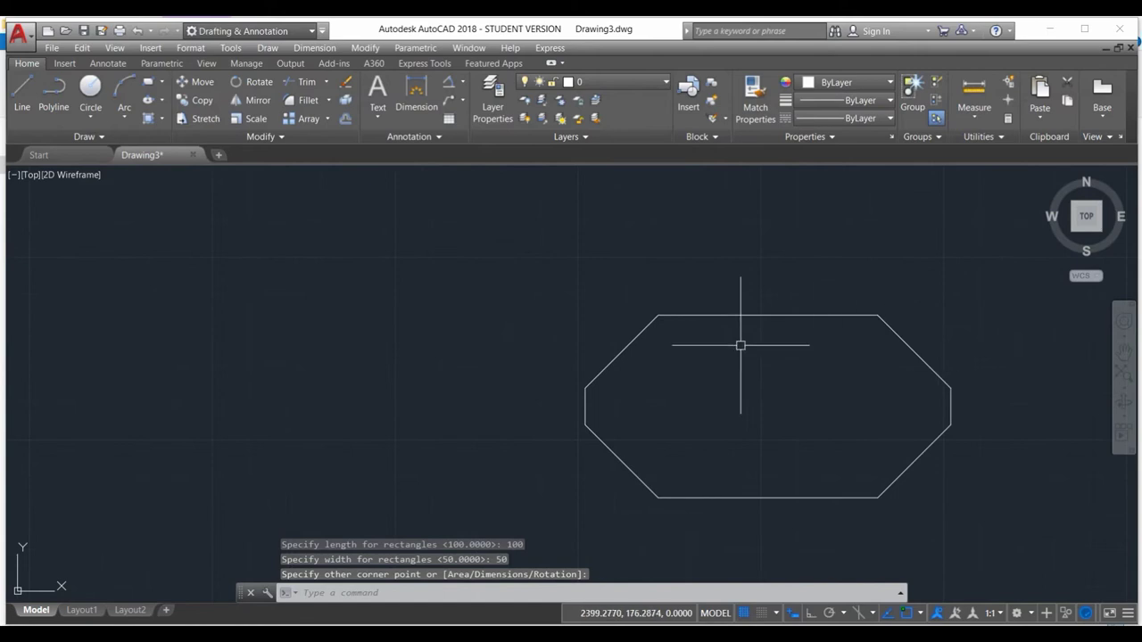
scroll(629, 366, down, 5)
scroll(625, 348, up, 5)
scroll(576, 344, up, 2)
scroll(581, 247, up, 2)
scroll(588, 249, down, 4)
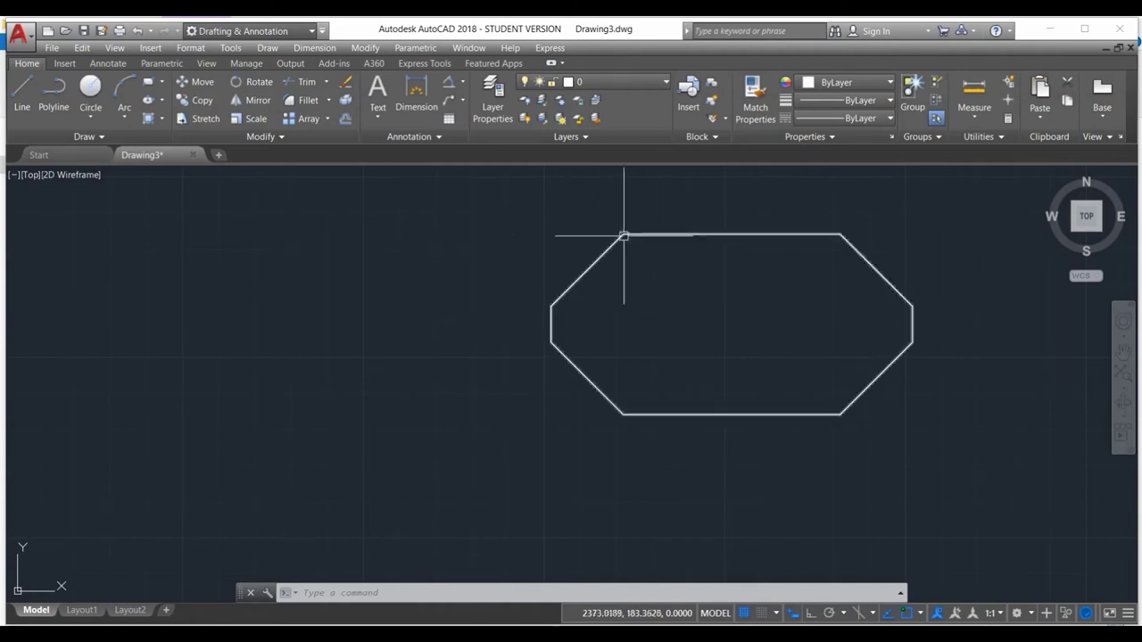
scroll(713, 306, down, 3)
scroll(709, 307, up, 3)
scroll(658, 263, down, 1)
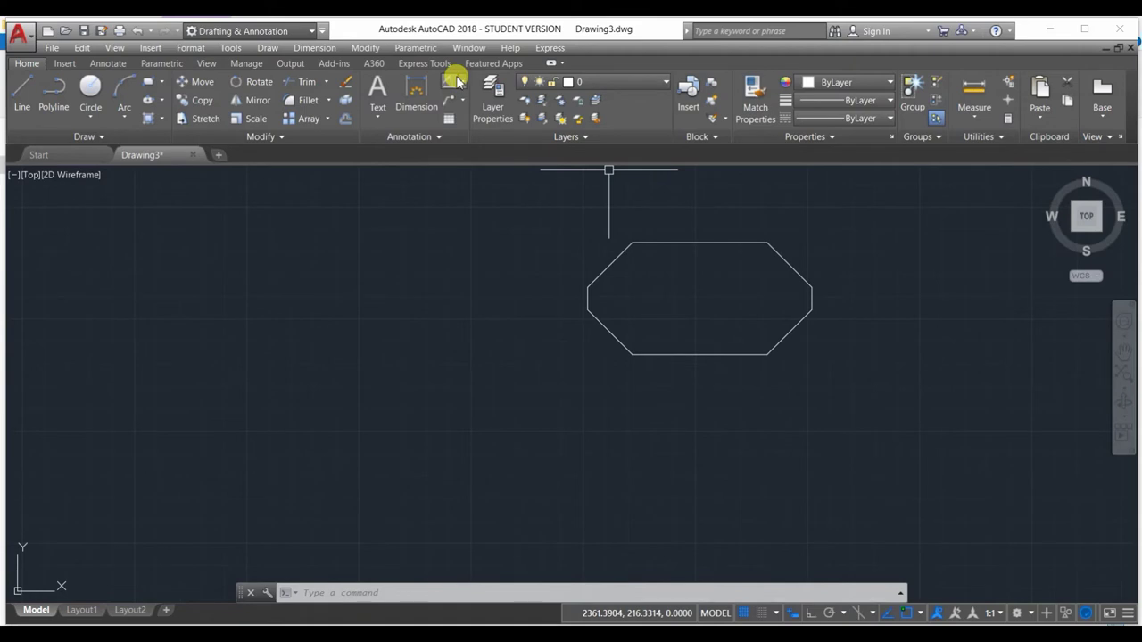
- Add an aligned 28.28 dimension along the upper-left chamfered edge
click(460, 82)
click(463, 138)
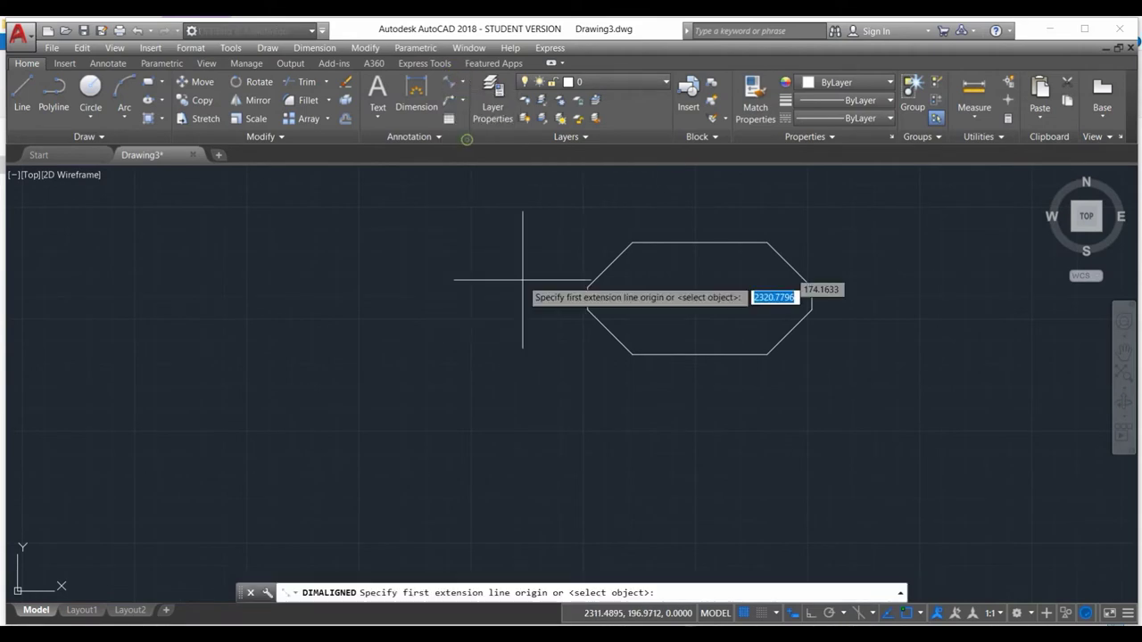
click(587, 287)
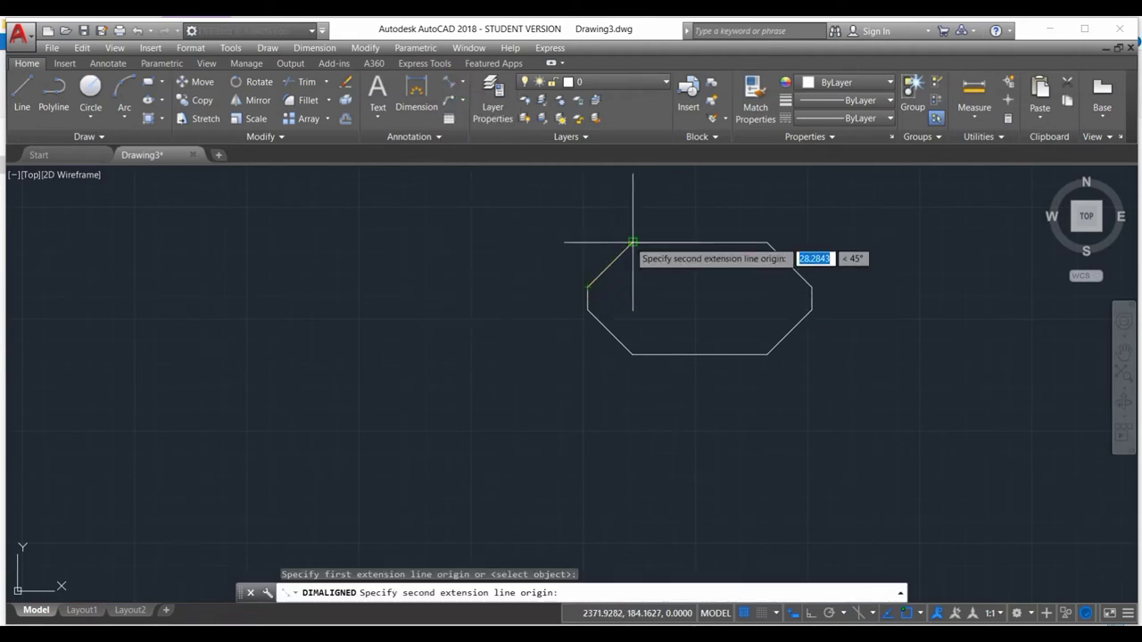
click(631, 242)
click(615, 233)
scroll(571, 257, up, 4)
scroll(571, 257, down, 4)
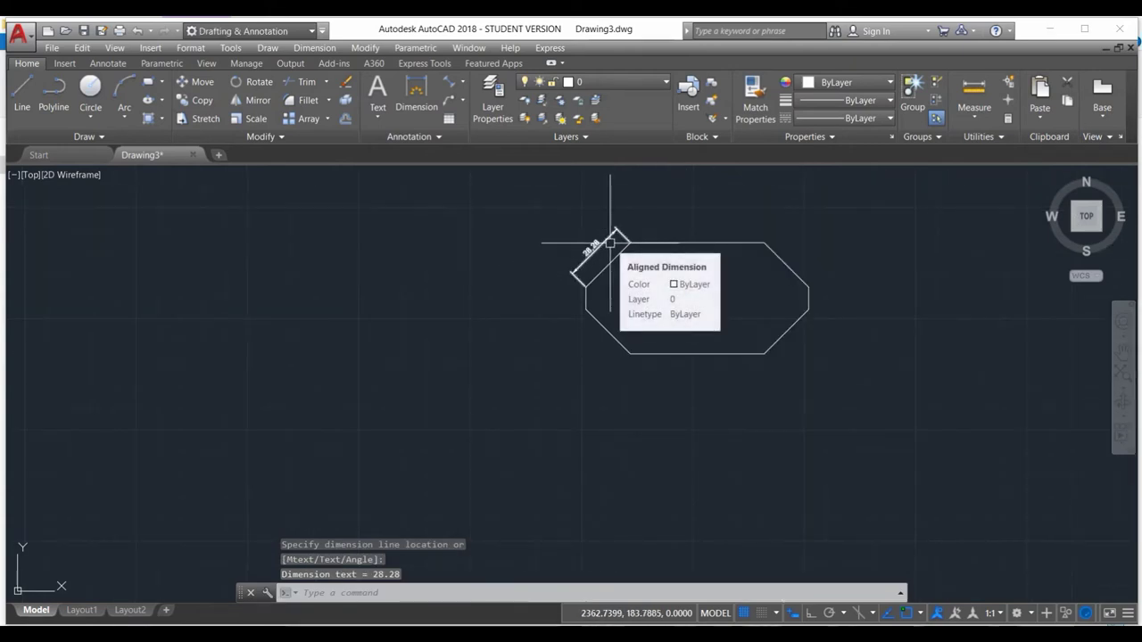
scroll(616, 223, up, 4)
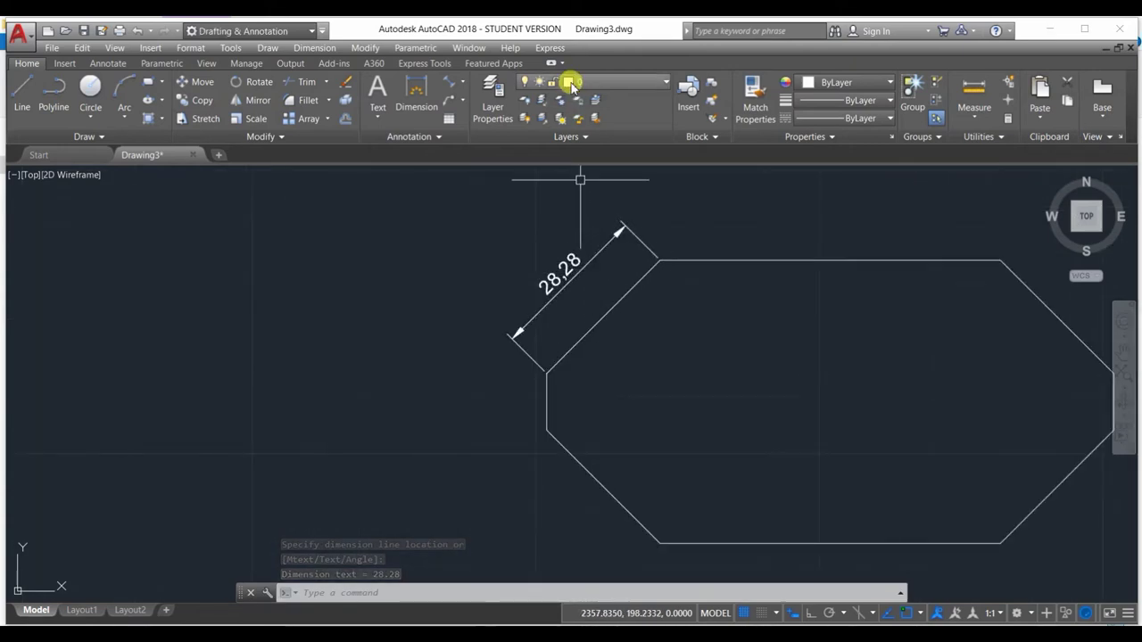
click(462, 82)
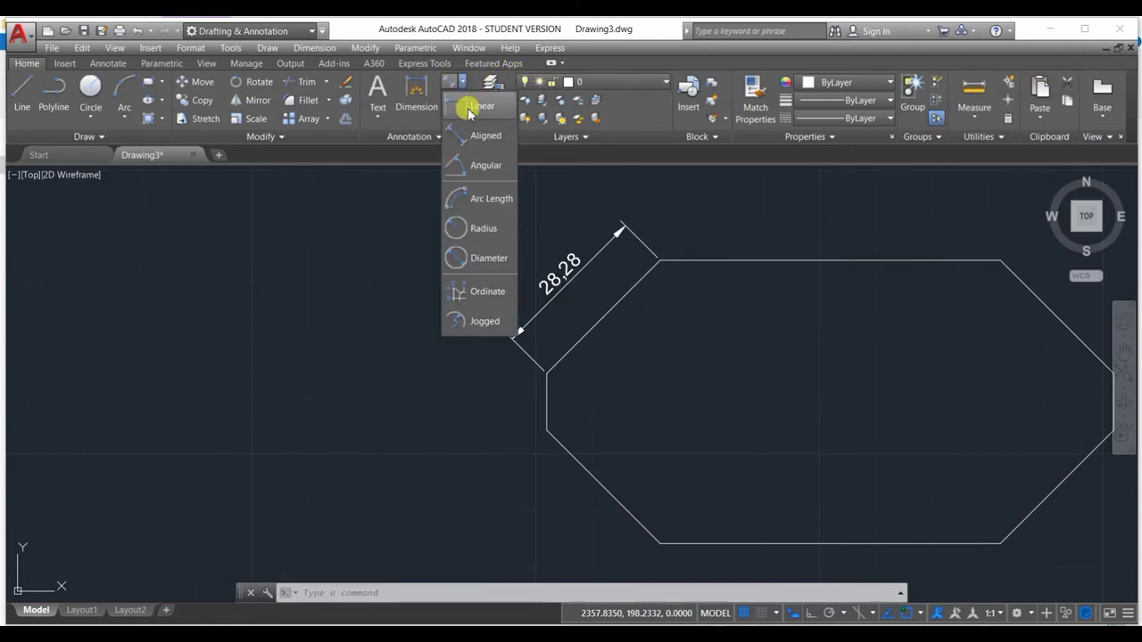
- Dimension the top-left chamfer's horizontal run as 20 above the octagon
click(462, 104)
click(547, 373)
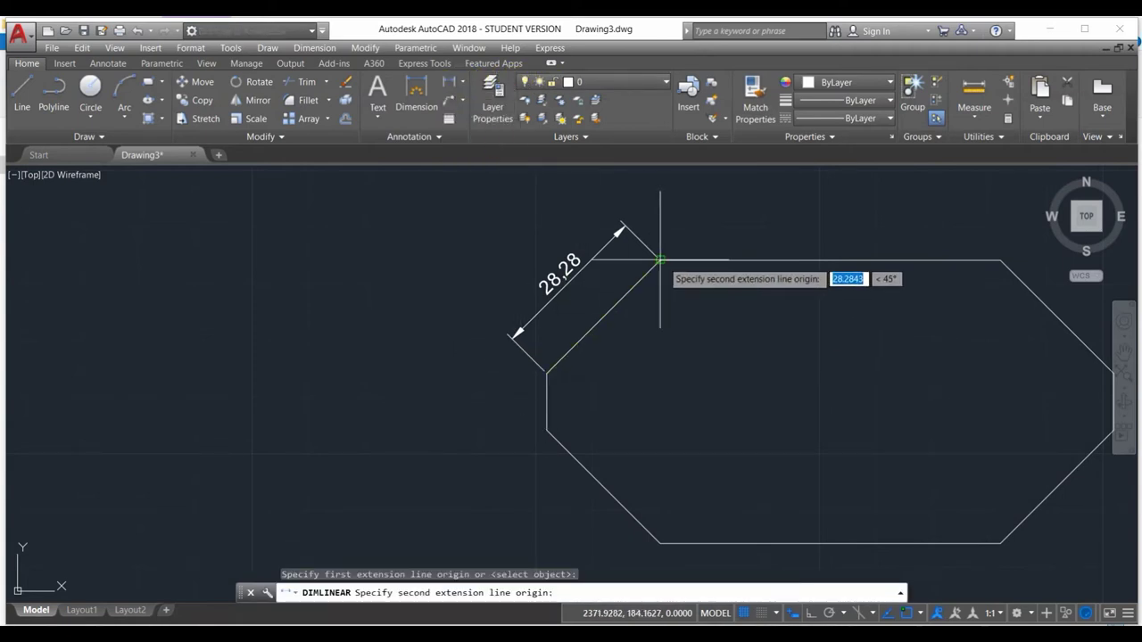
click(658, 260)
click(564, 207)
scroll(625, 234, up, 1)
scroll(625, 230, down, 1)
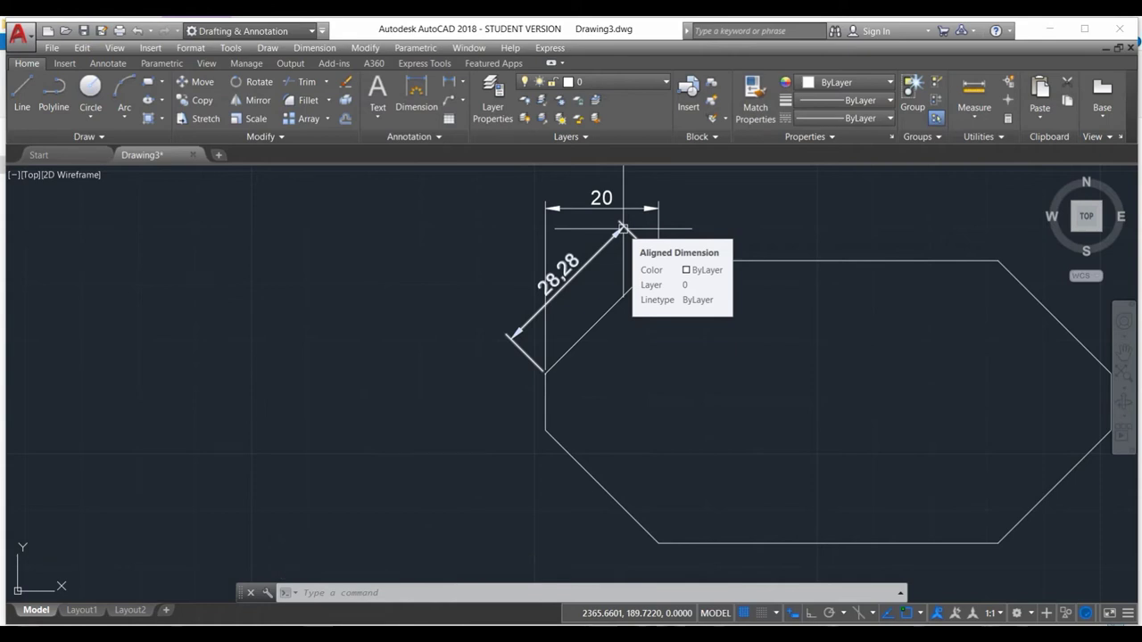
scroll(629, 294, down, 5)
scroll(651, 330, up, 3)
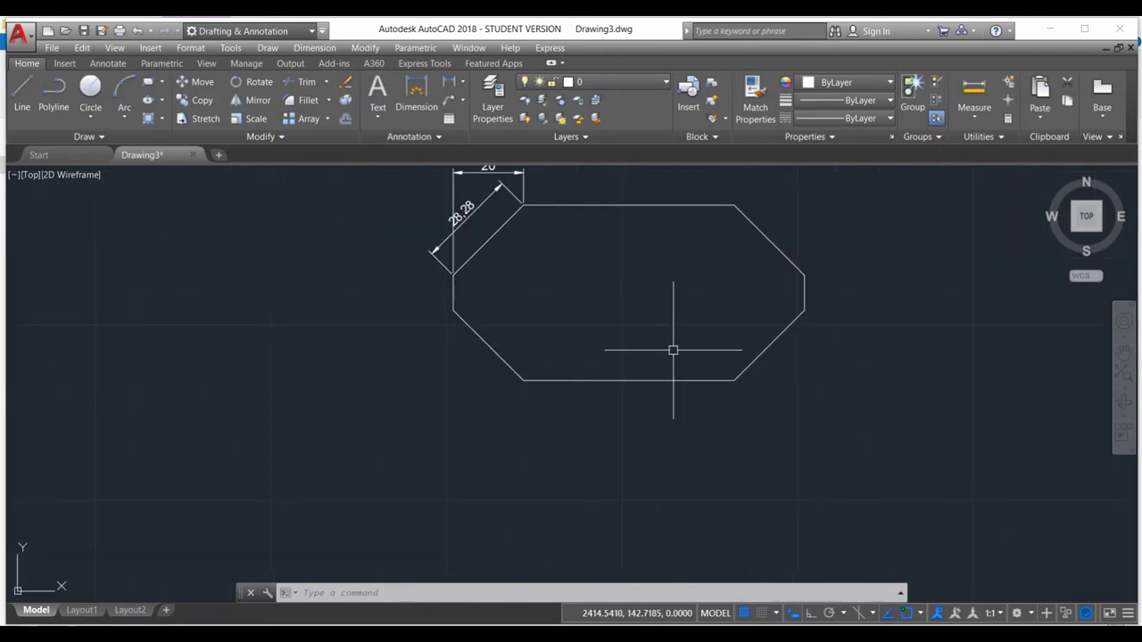
- Add linear dimensions for the 100 overall width below and 50 height at right
click(438, 91)
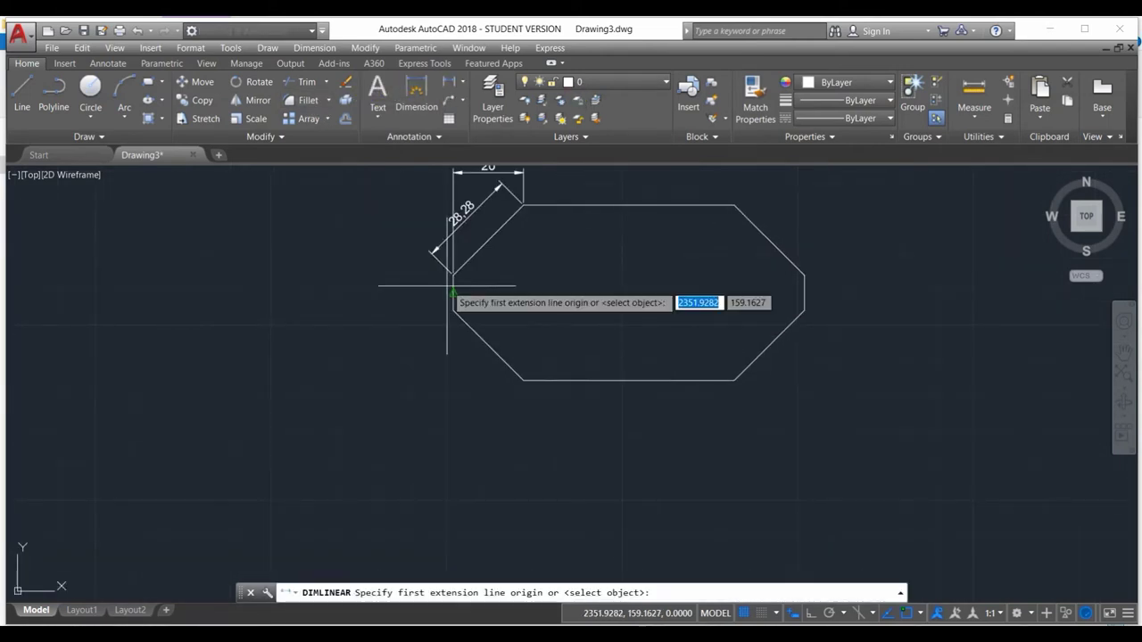
click(454, 290)
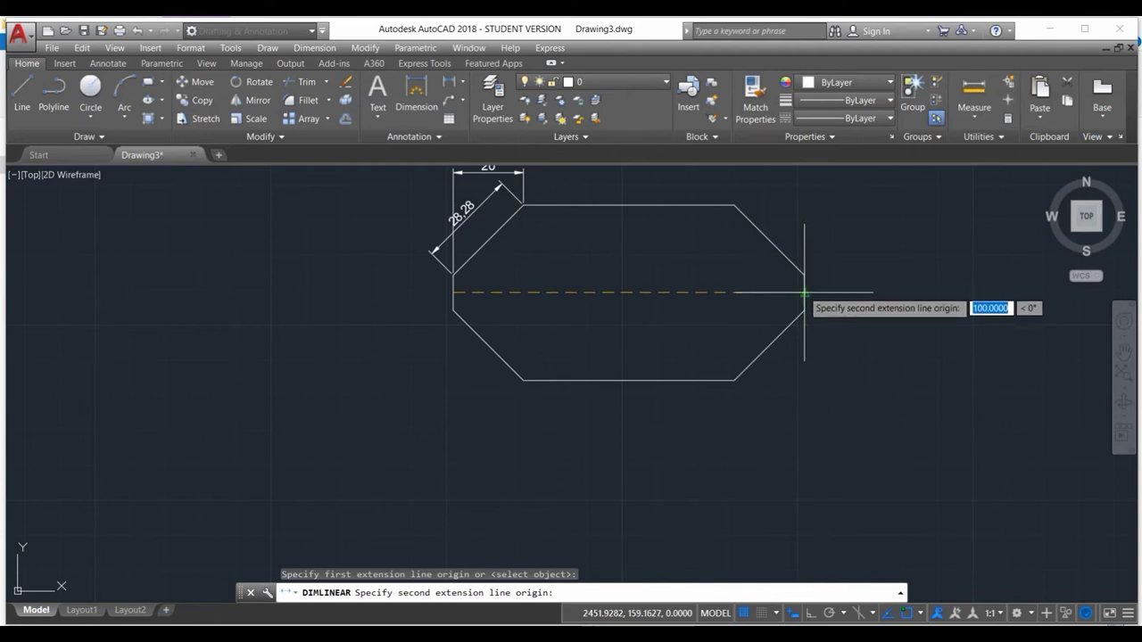
click(804, 285)
click(734, 444)
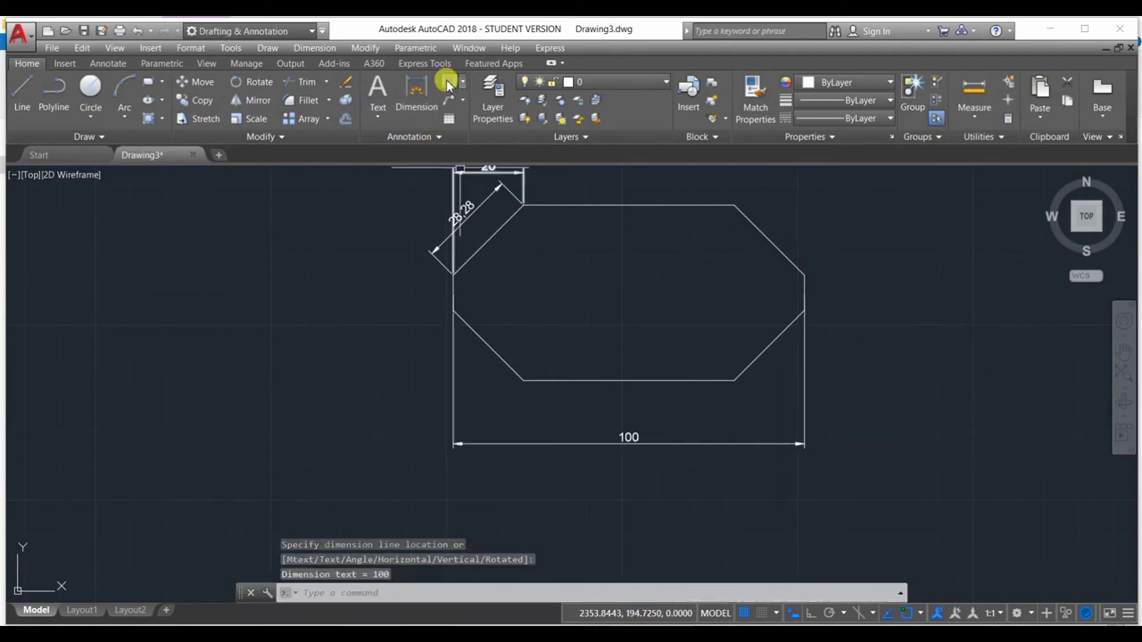
click(446, 83)
click(629, 205)
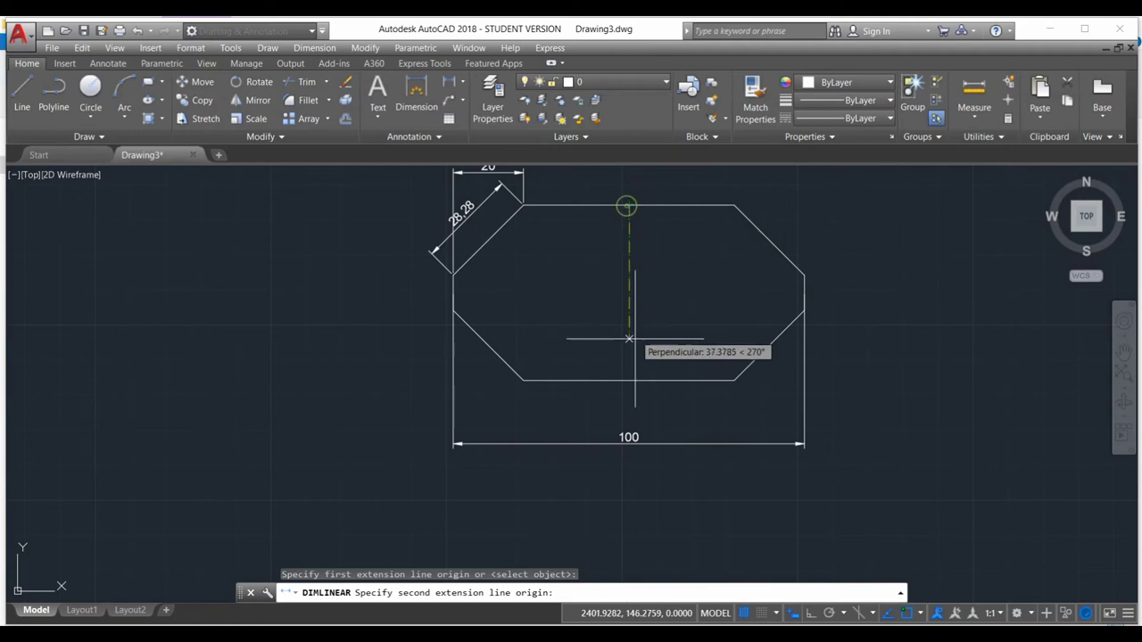
click(629, 382)
click(874, 323)
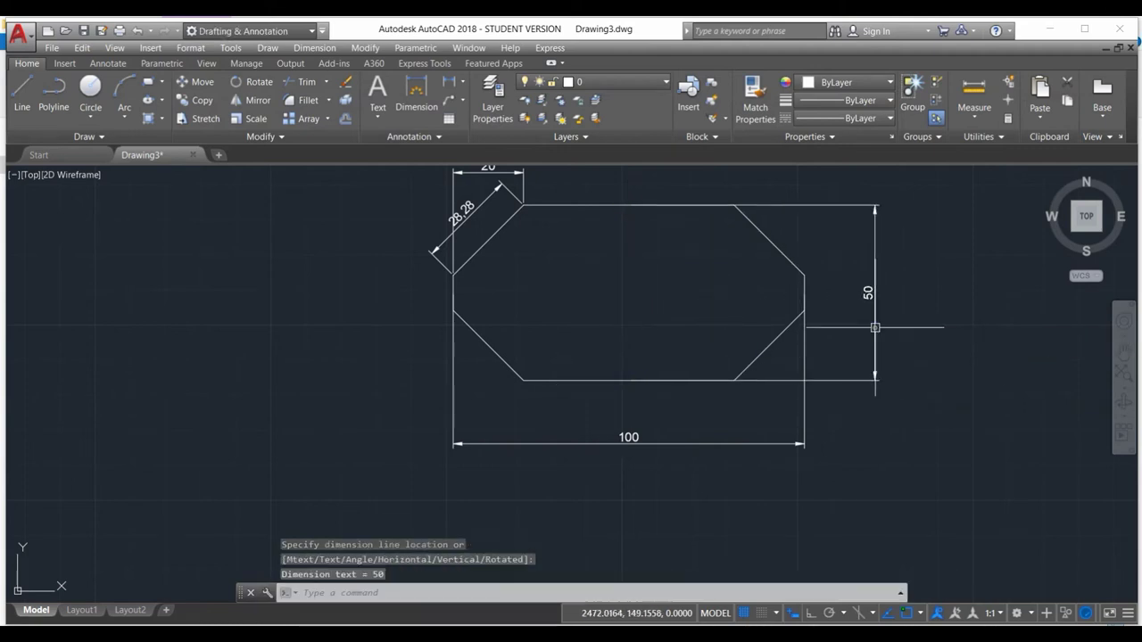
scroll(763, 357, down, 4)
scroll(764, 348, up, 1)
scroll(764, 343, up, 1)
scroll(714, 326, down, 4)
- Start a rectangle with REC and set its corner fillet radius to 10
scroll(727, 327, up, 2)
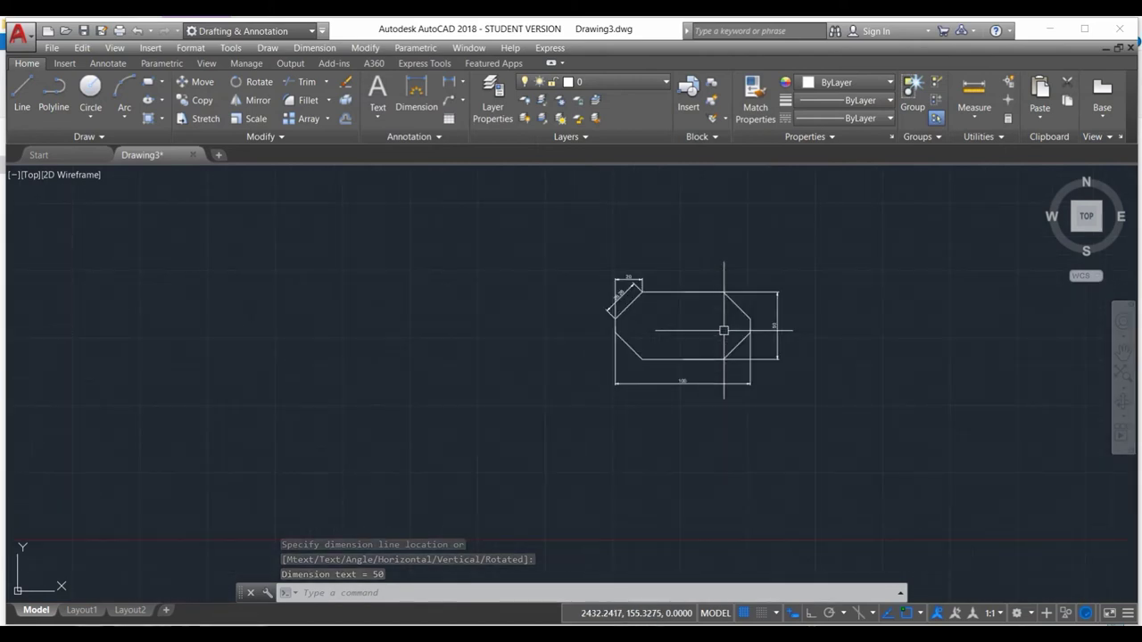
text(re)
key(Return)
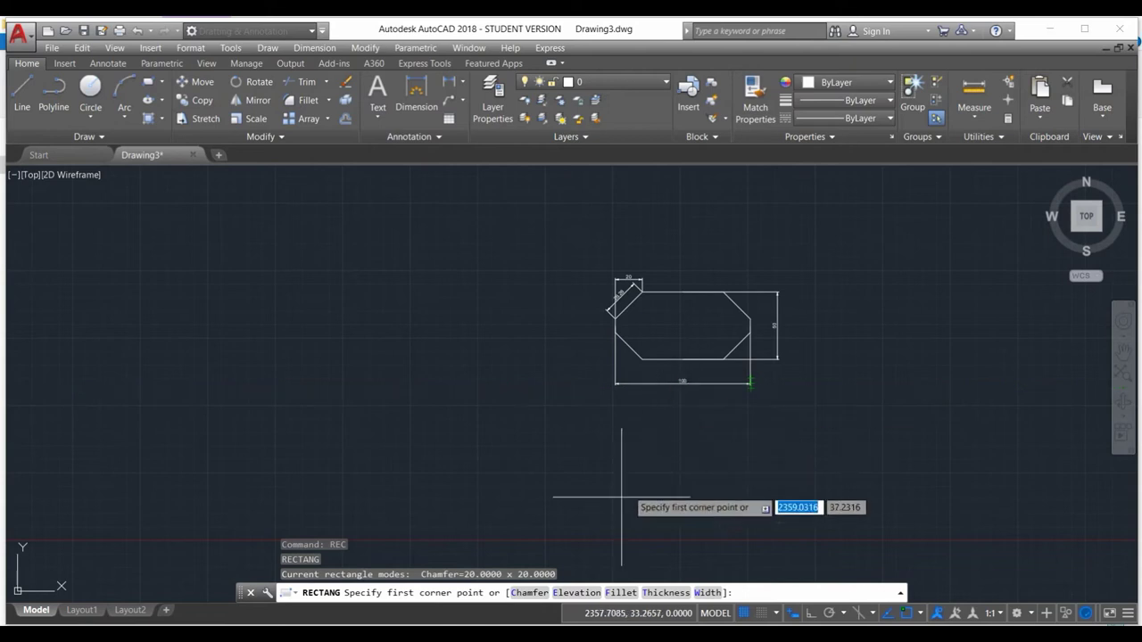
click(622, 592)
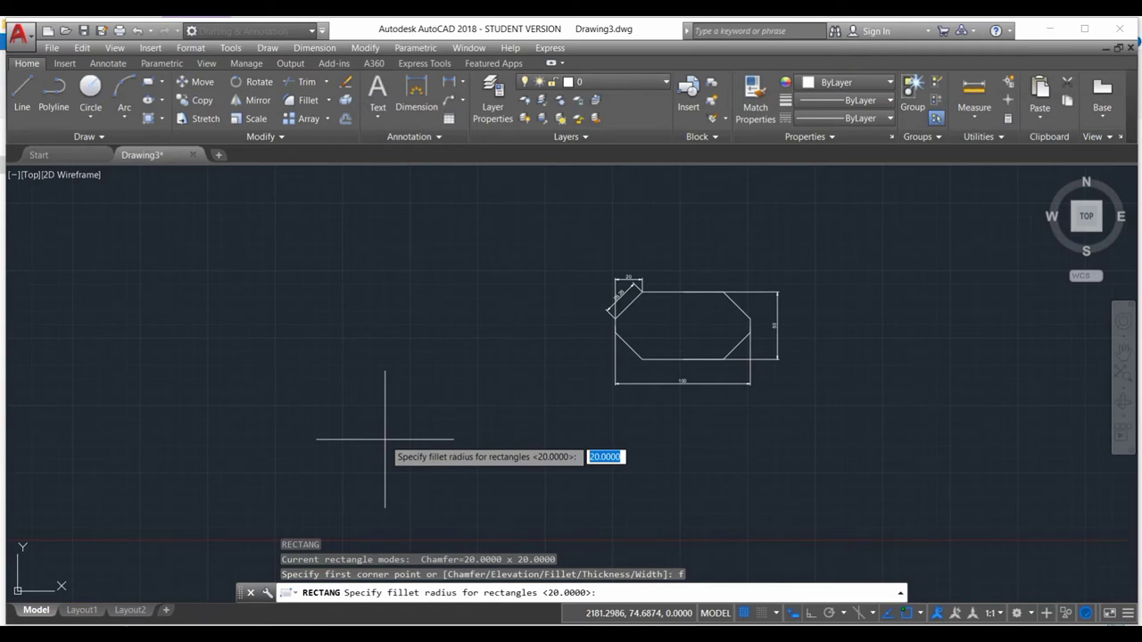
text(10)
key(Return)
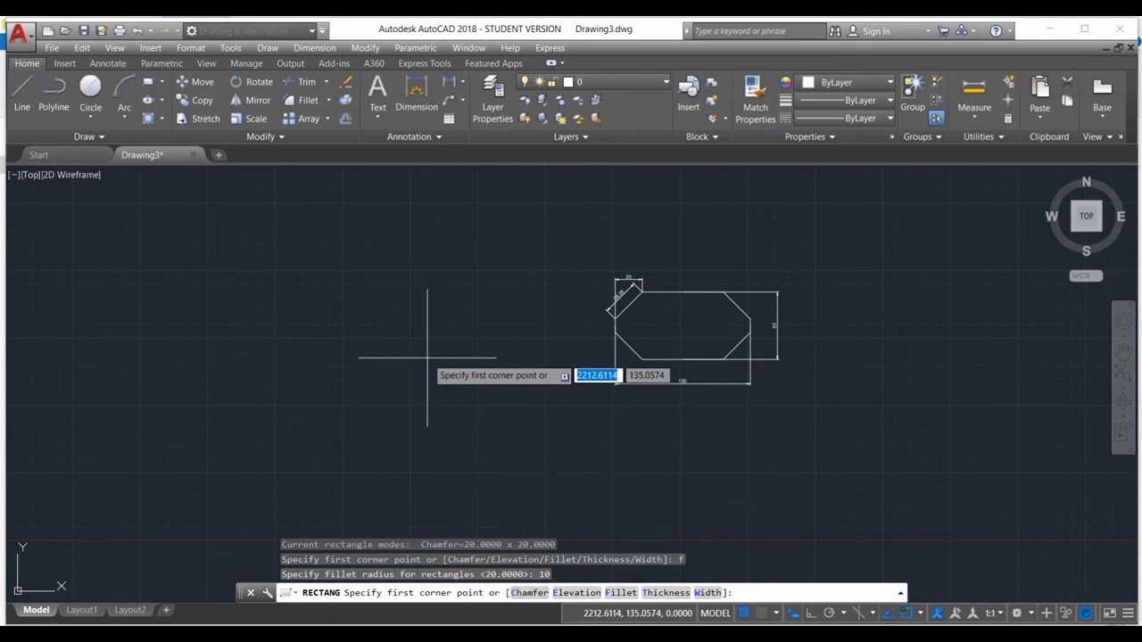
- Reset both chamfer distances to 0 and set the fillet radius to 10
text(c)
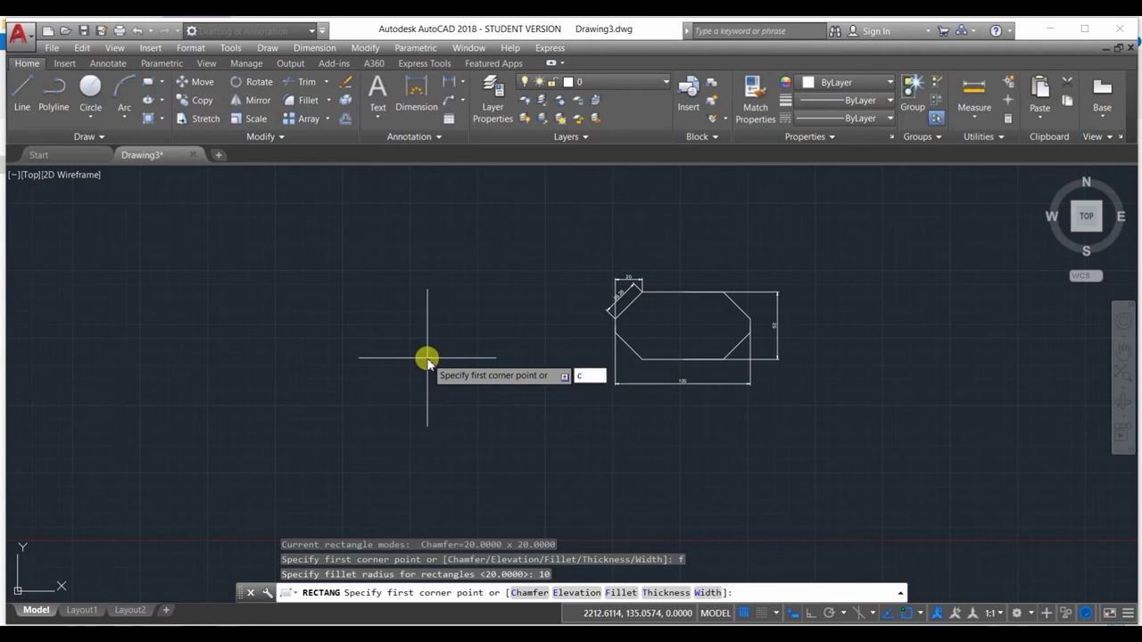
key(Return)
text(0)
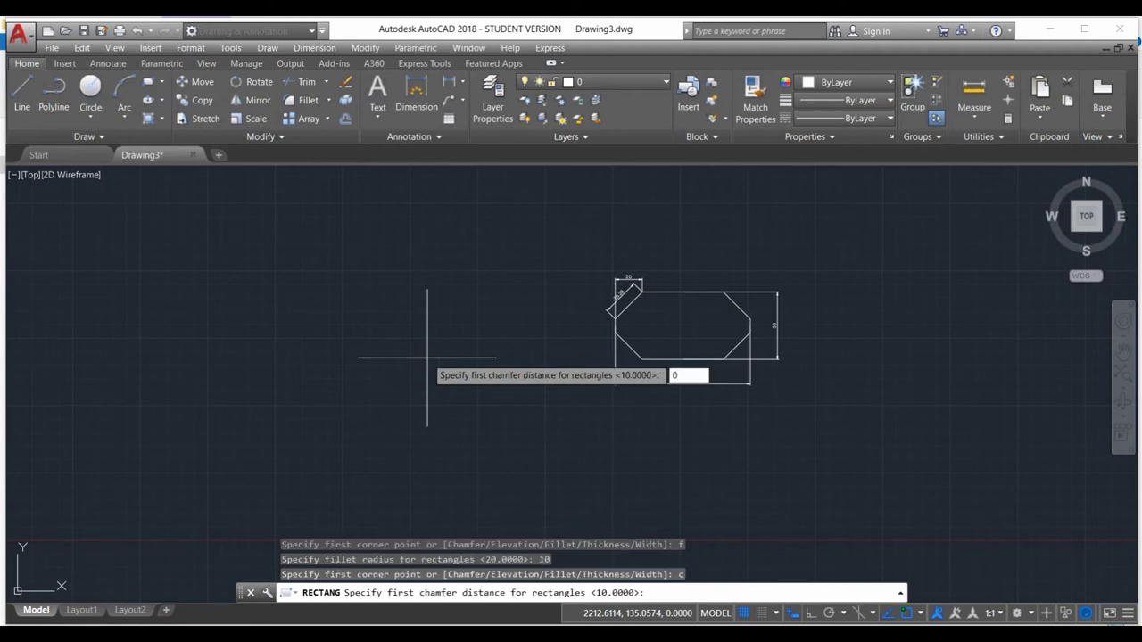
key(Return)
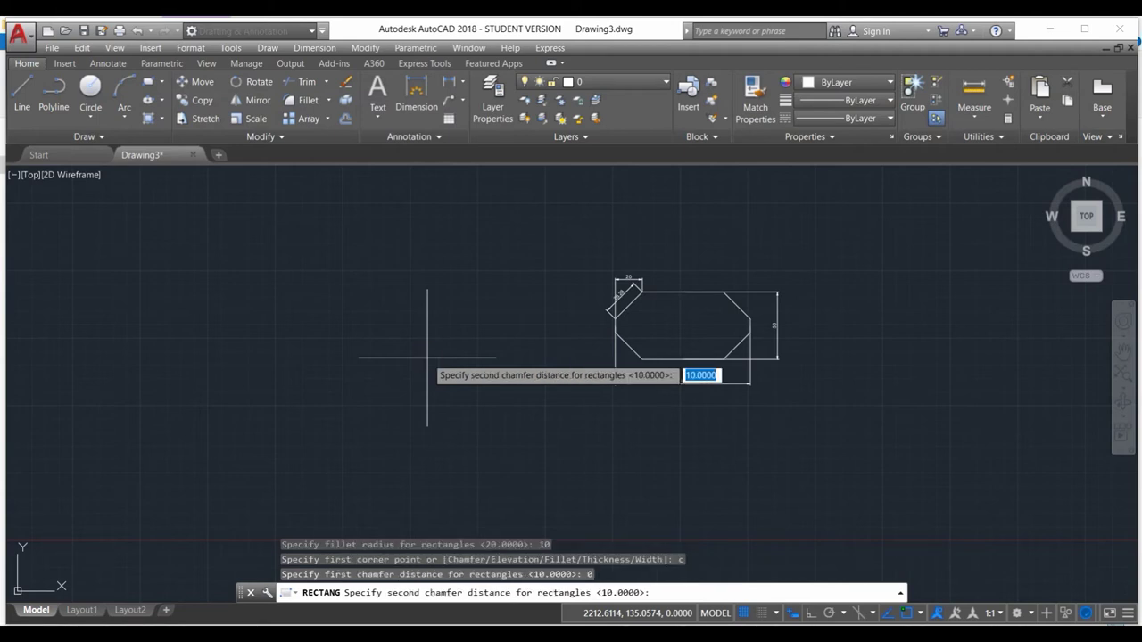
text(0)
key(Return)
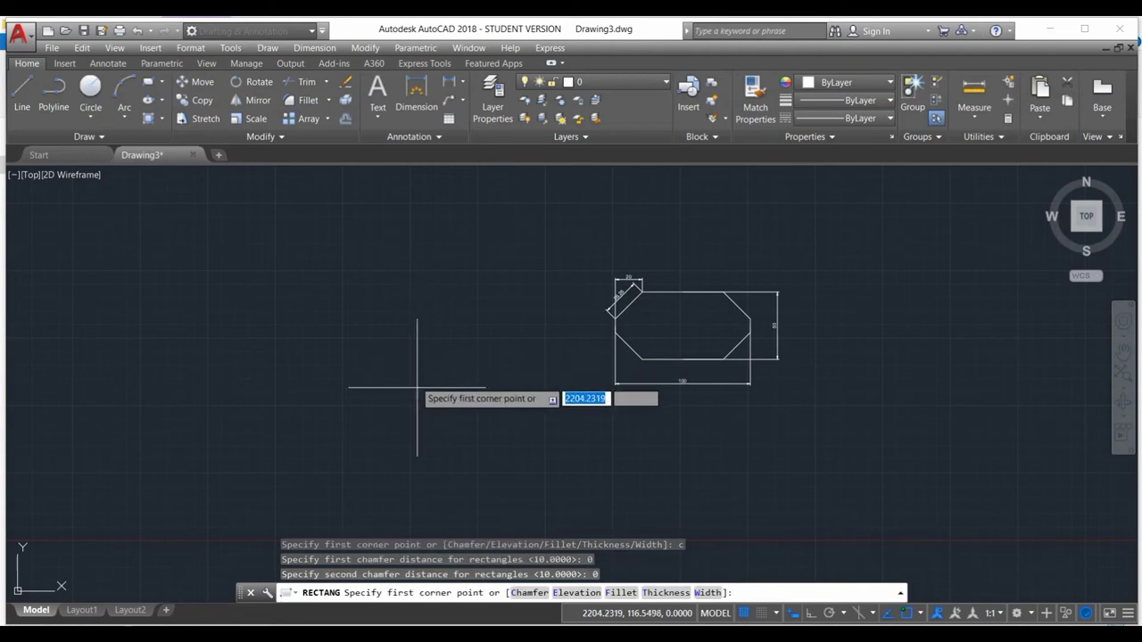
text(f)
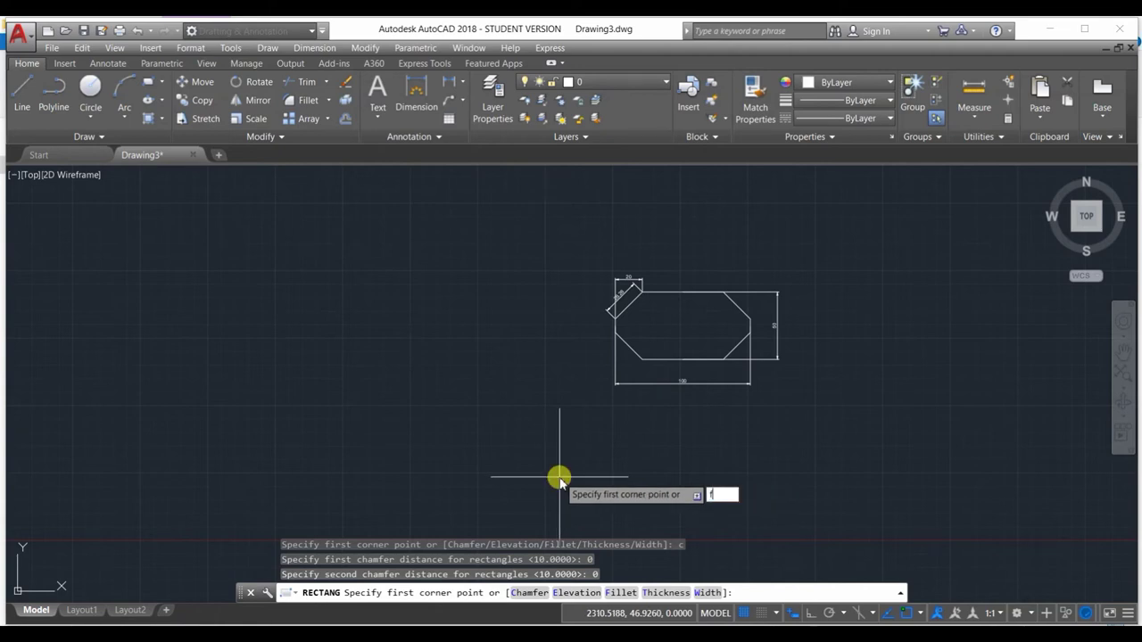
key(Return)
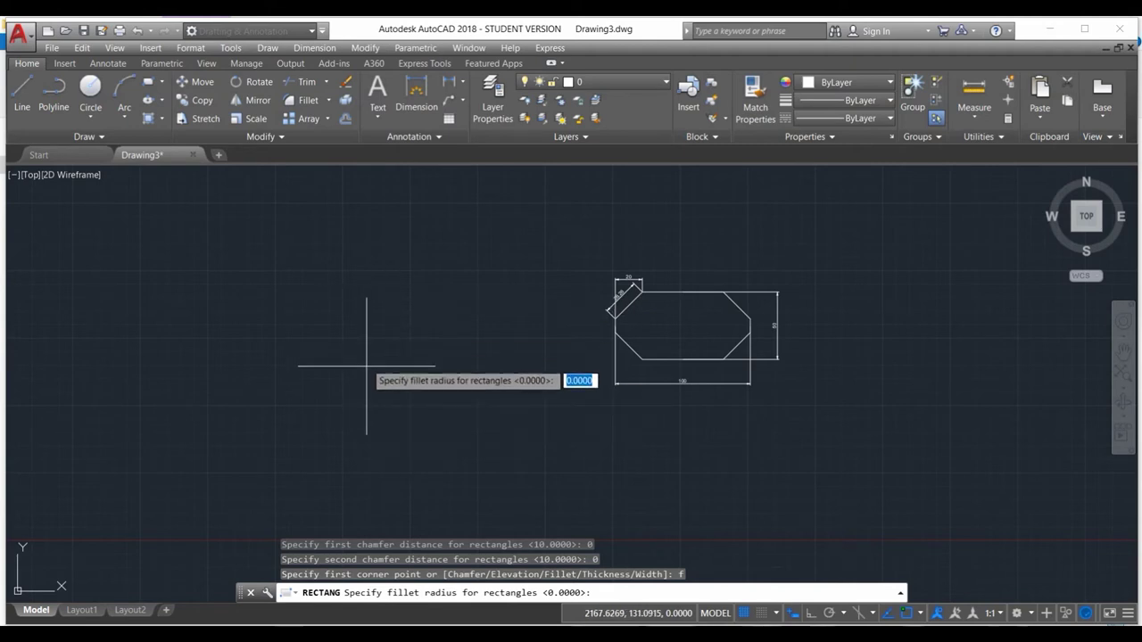
text(10)
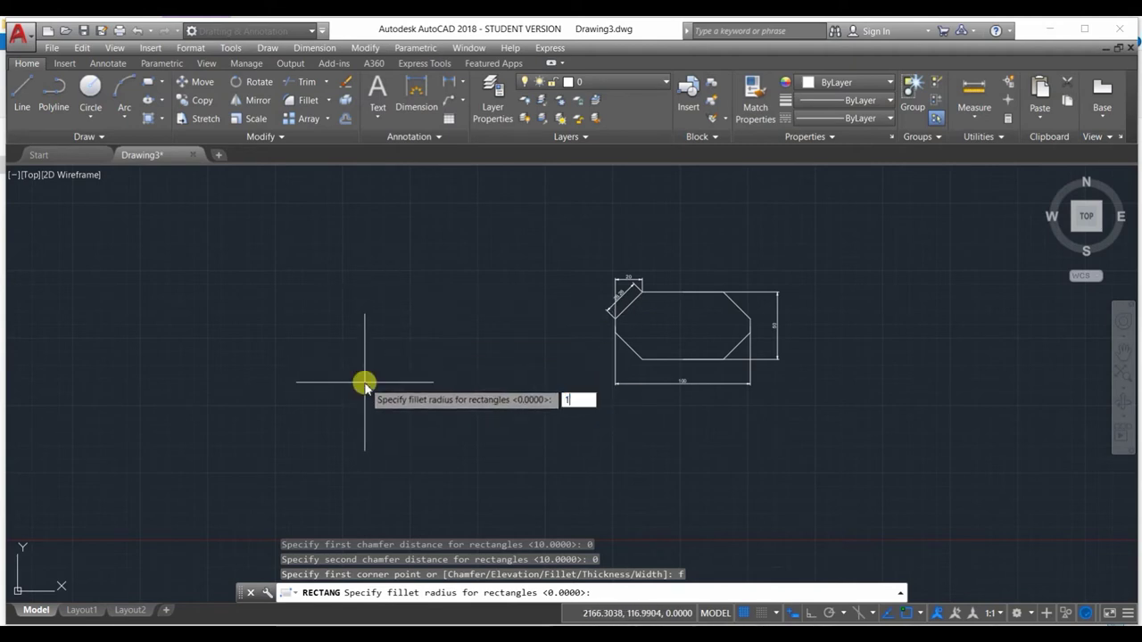
key(Return)
- Place a 100 by 50 rounded rectangle left of the chamfered one
click(311, 395)
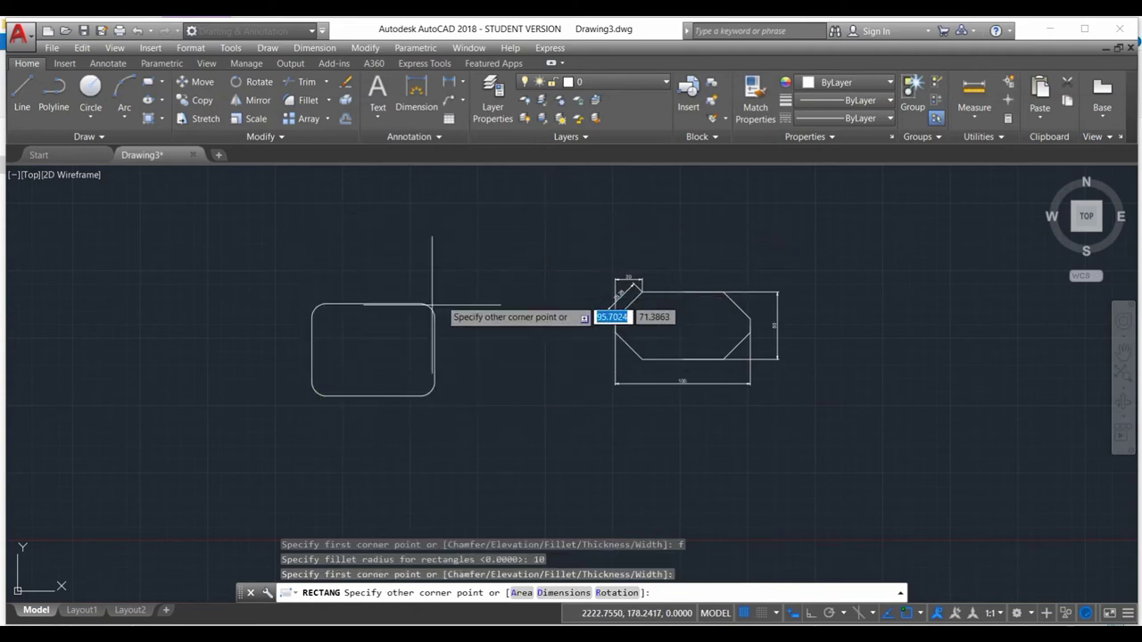
text(d)
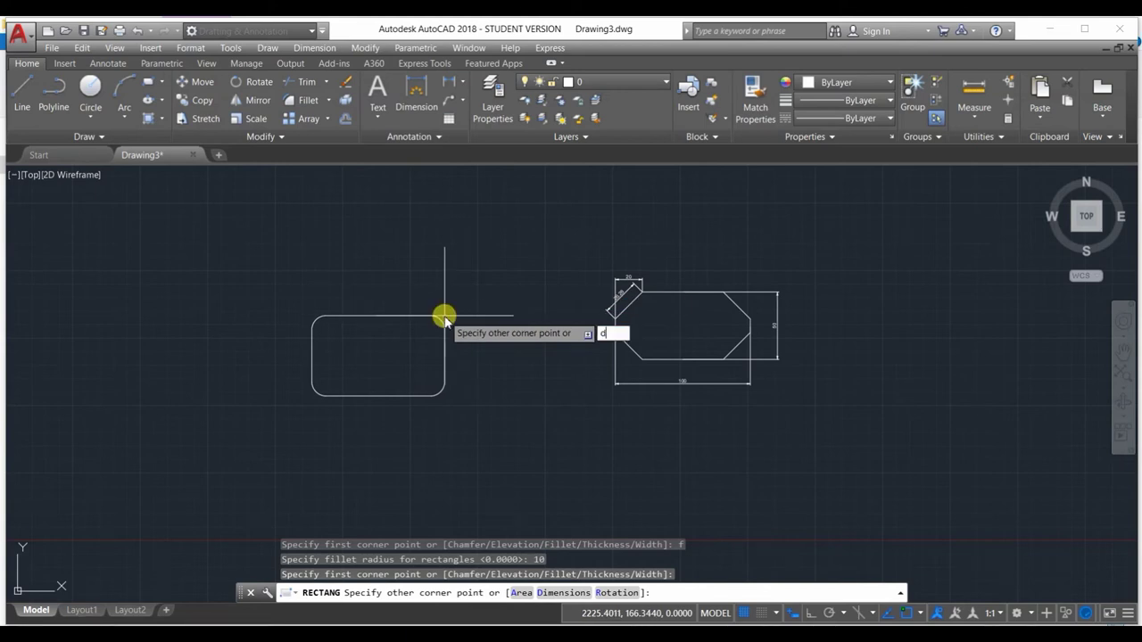
key(Return)
text(100)
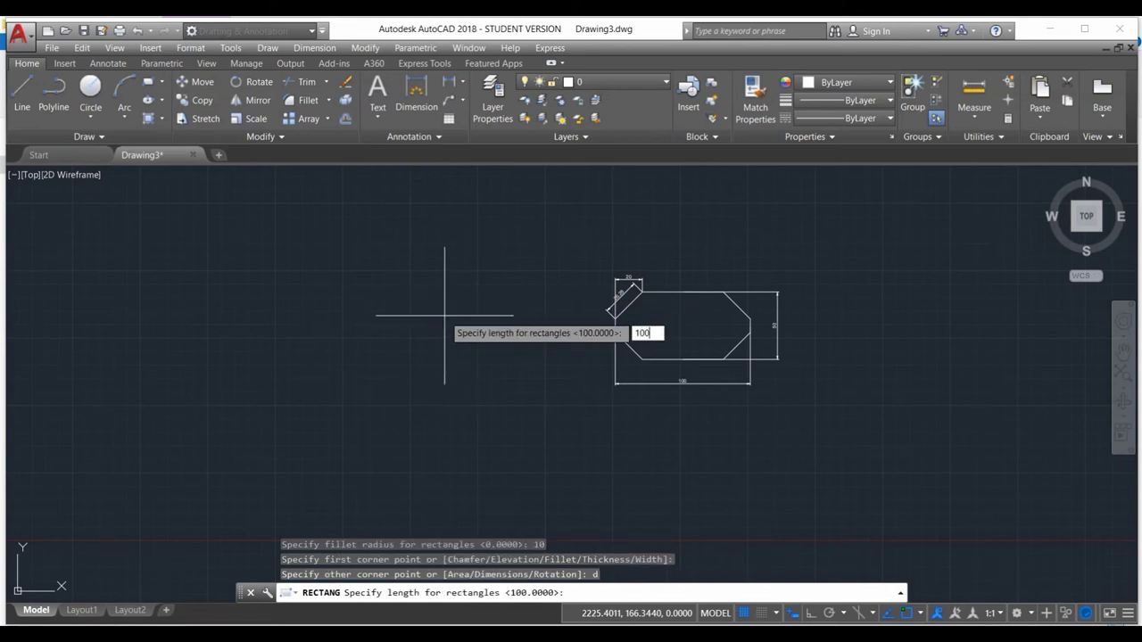
key(Return)
text(50)
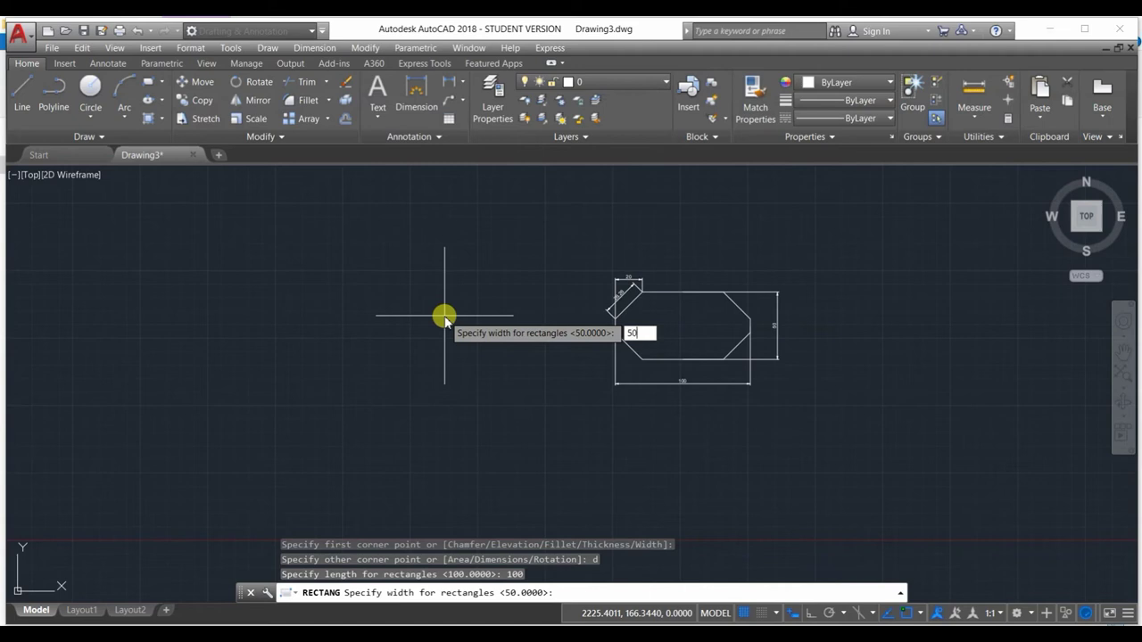
key(Return)
click(449, 297)
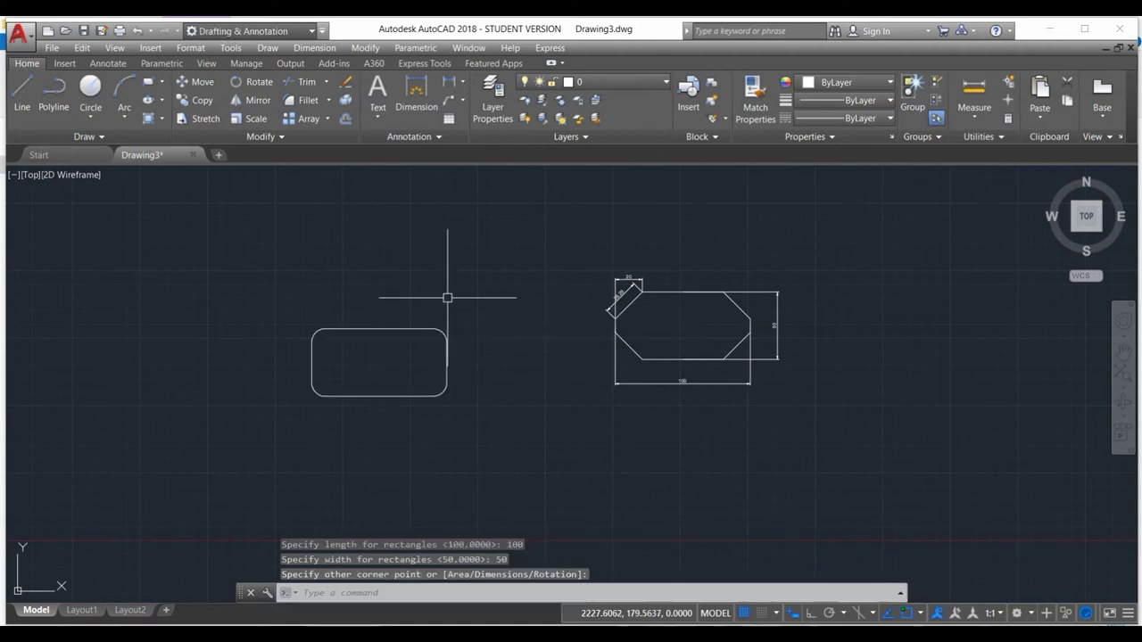
scroll(358, 383, up, 6)
scroll(358, 383, down, 4)
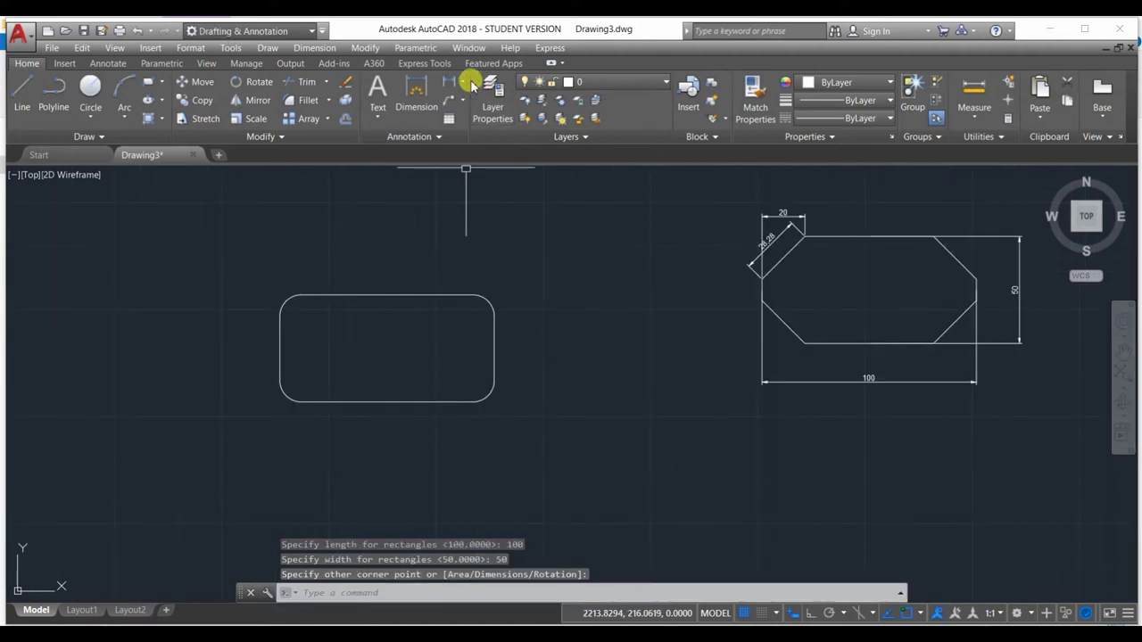
- Add an R10 radius dimension to the top-right rounded corner
click(459, 80)
click(477, 227)
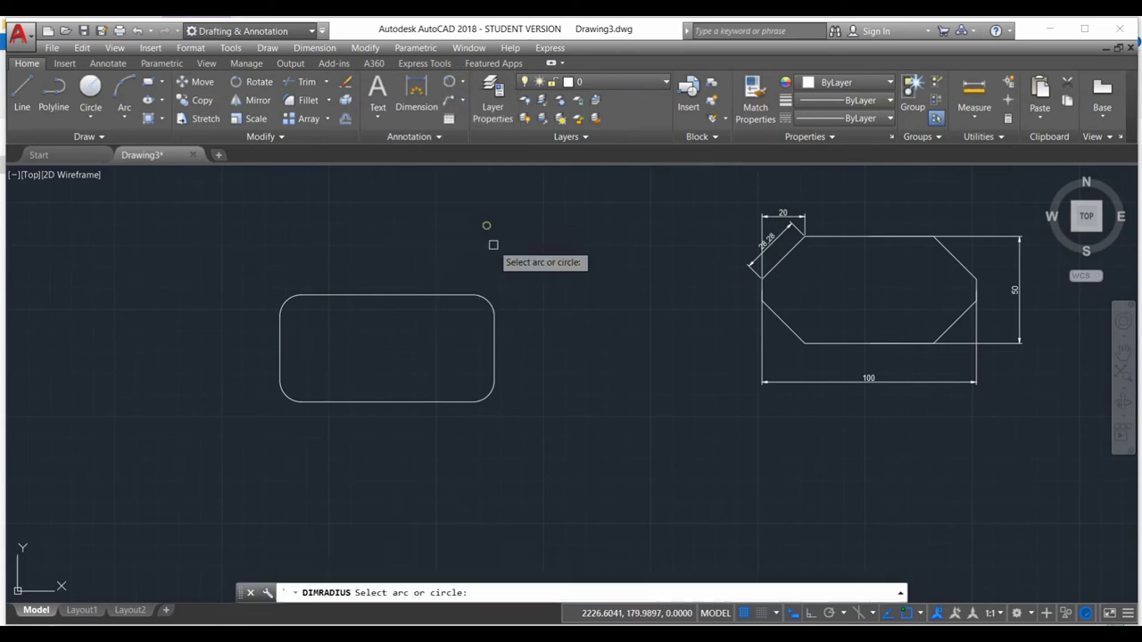
click(483, 304)
click(520, 278)
scroll(525, 280, up, 4)
scroll(525, 281, down, 4)
- Add linear dimensions of 100 above and 50 on the left of the rectangle
click(461, 80)
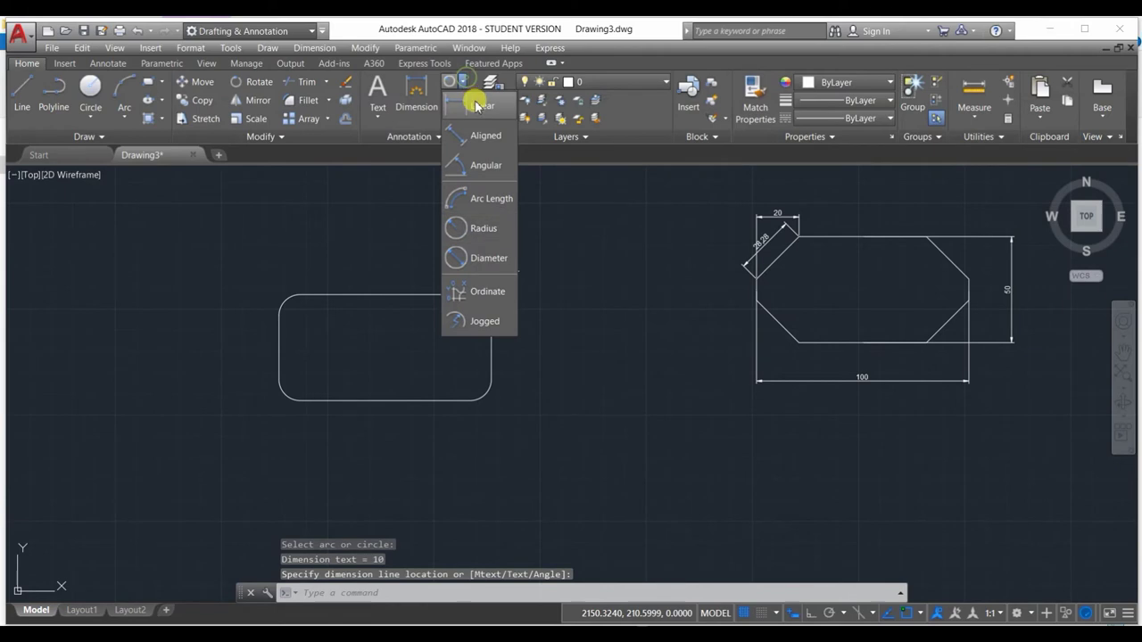
click(480, 106)
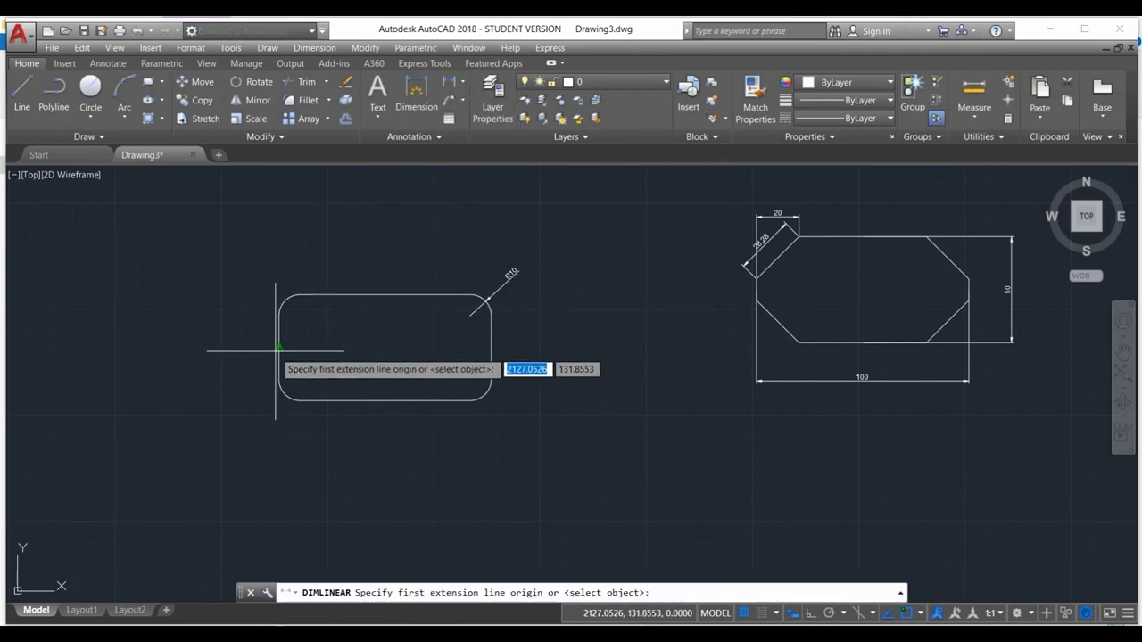
click(276, 349)
click(491, 349)
click(393, 256)
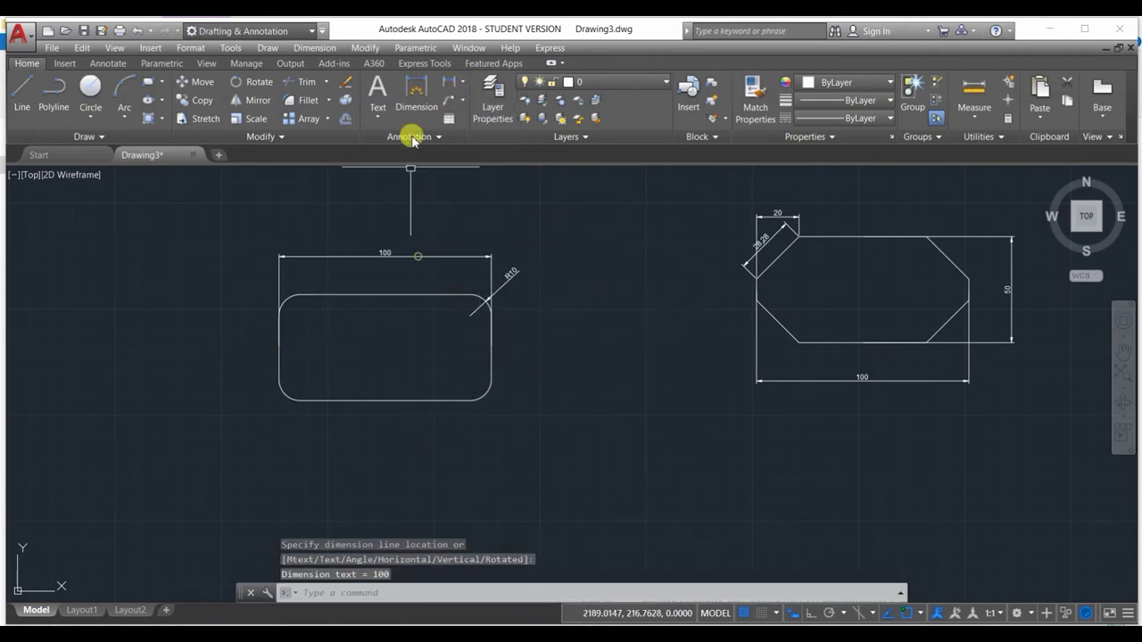
click(443, 86)
click(384, 294)
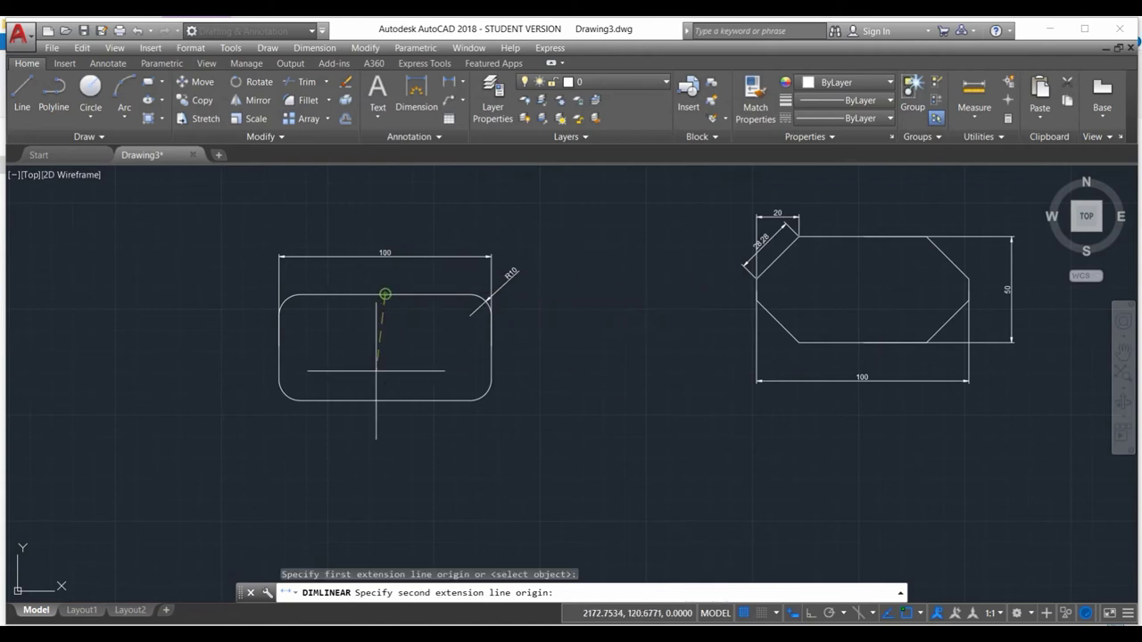
click(384, 401)
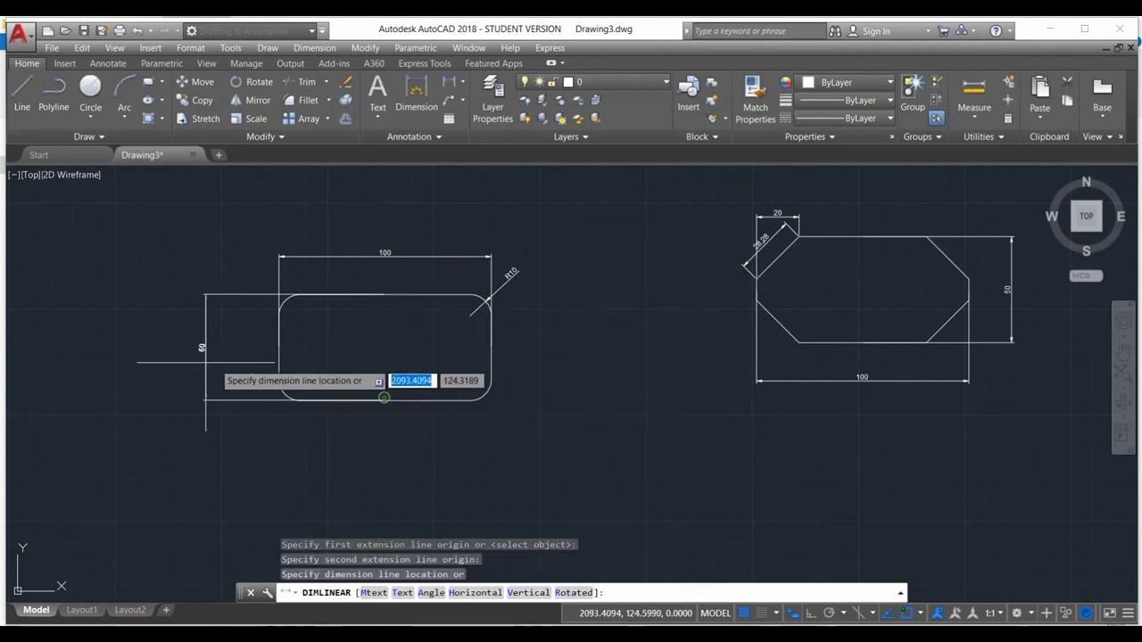
click(203, 350)
scroll(216, 349, down, 4)
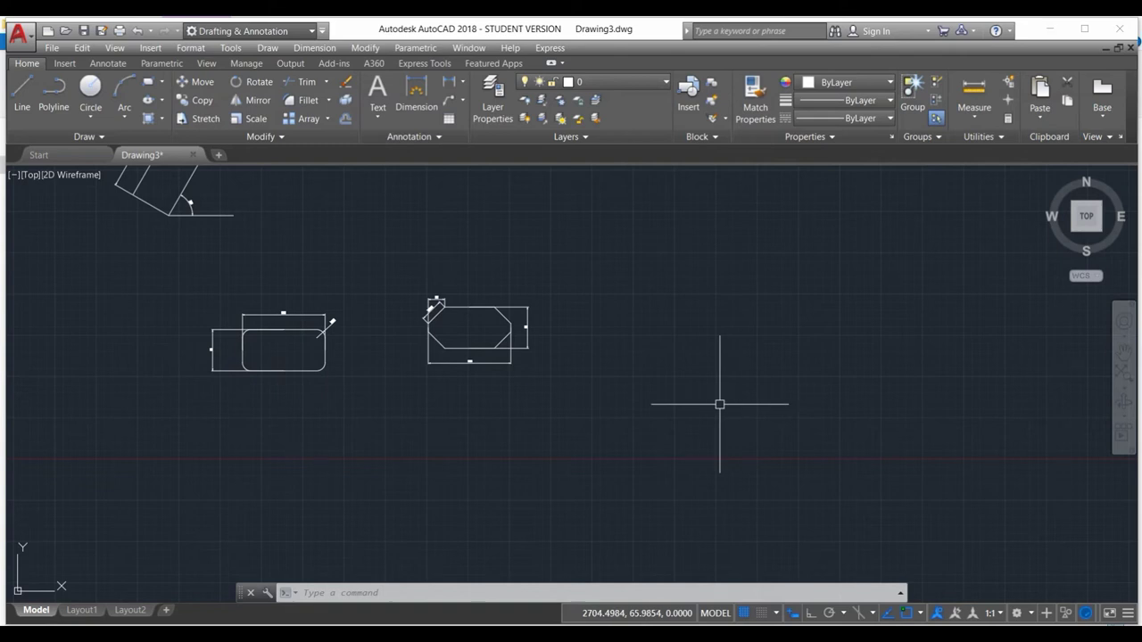
- Set the rectangle fillet radius to 0 for square corners, then cancel the rectangle
text(rec)
key(Return)
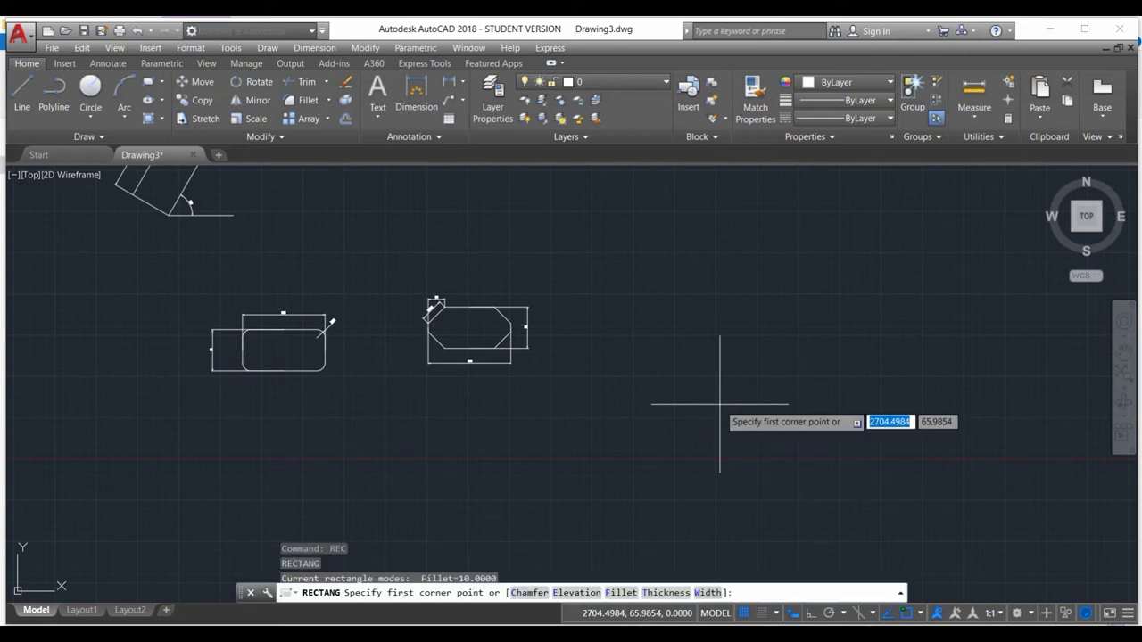
key(Return)
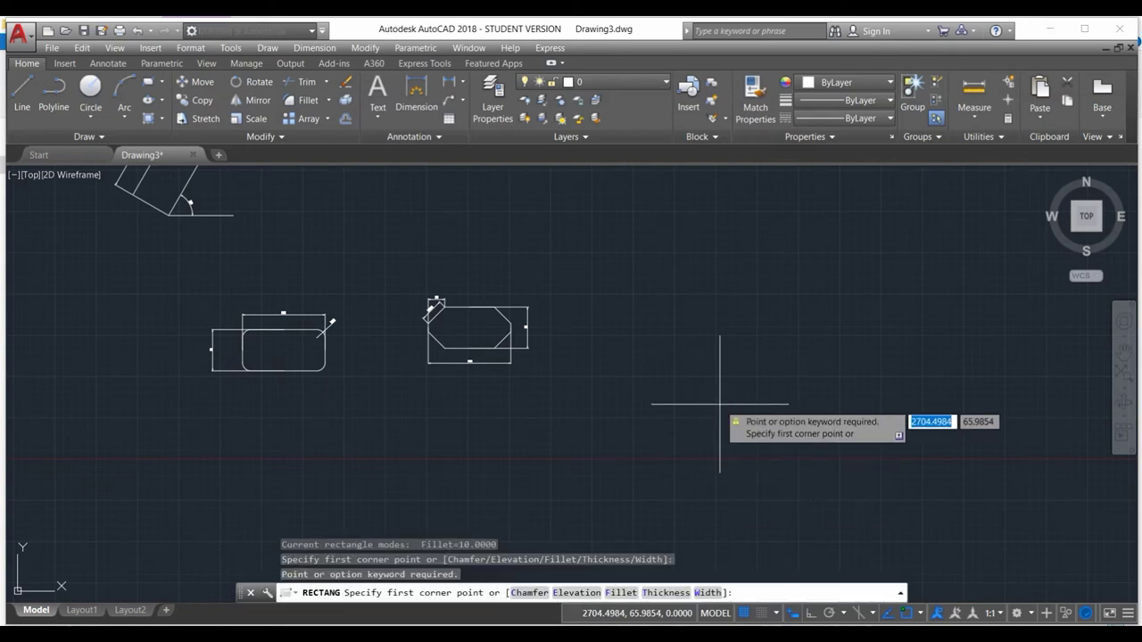
click(622, 592)
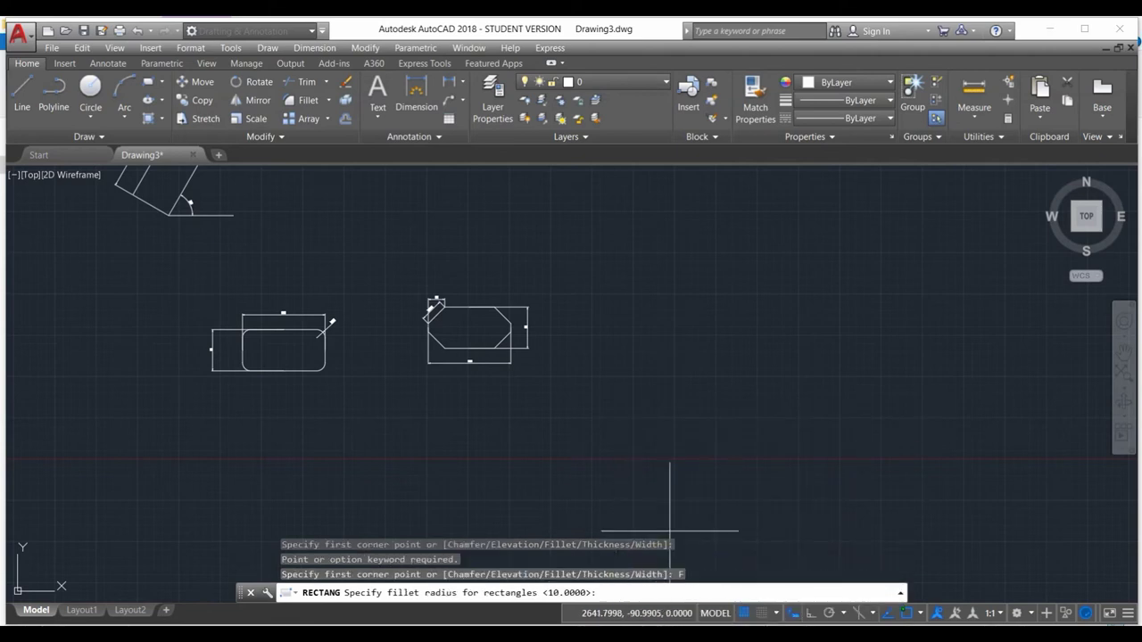
text(0)
key(Return)
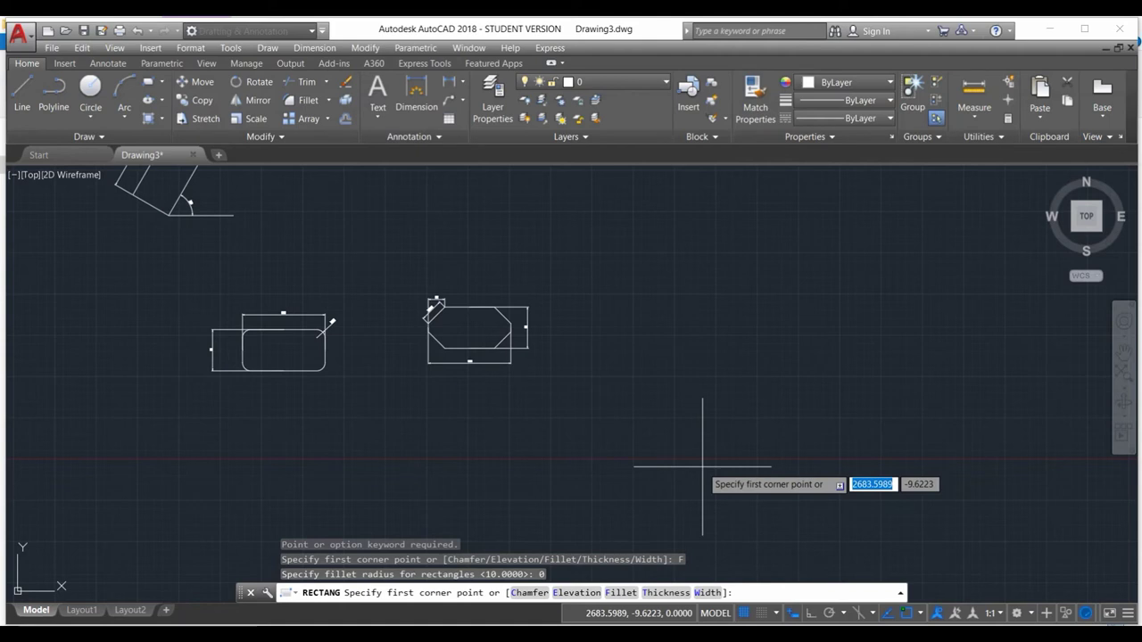
click(673, 410)
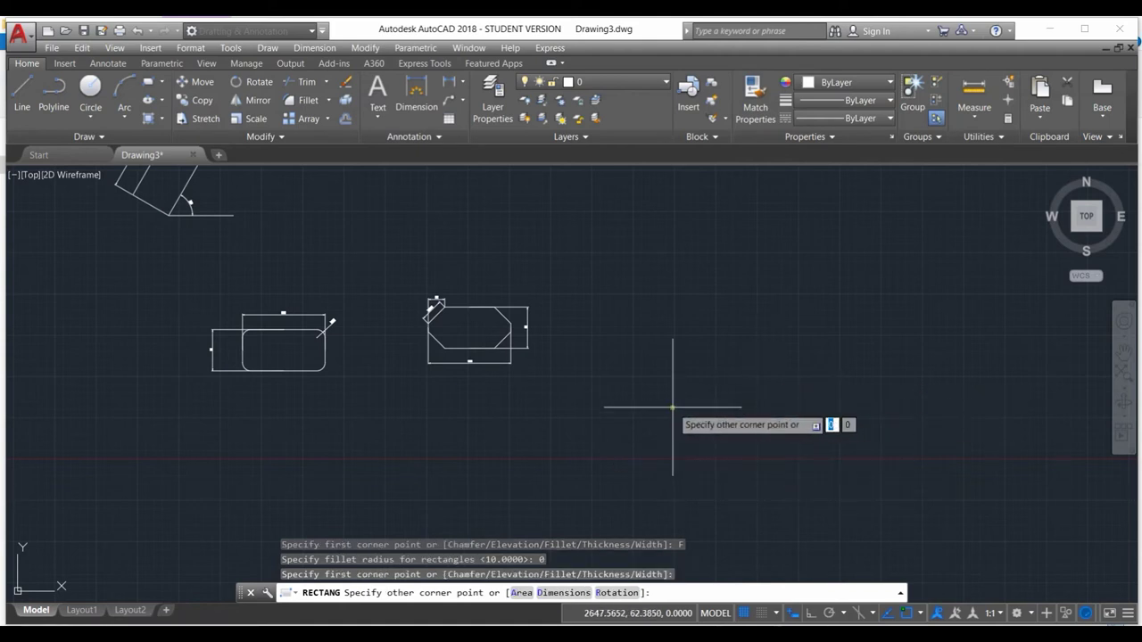
key(Escape)
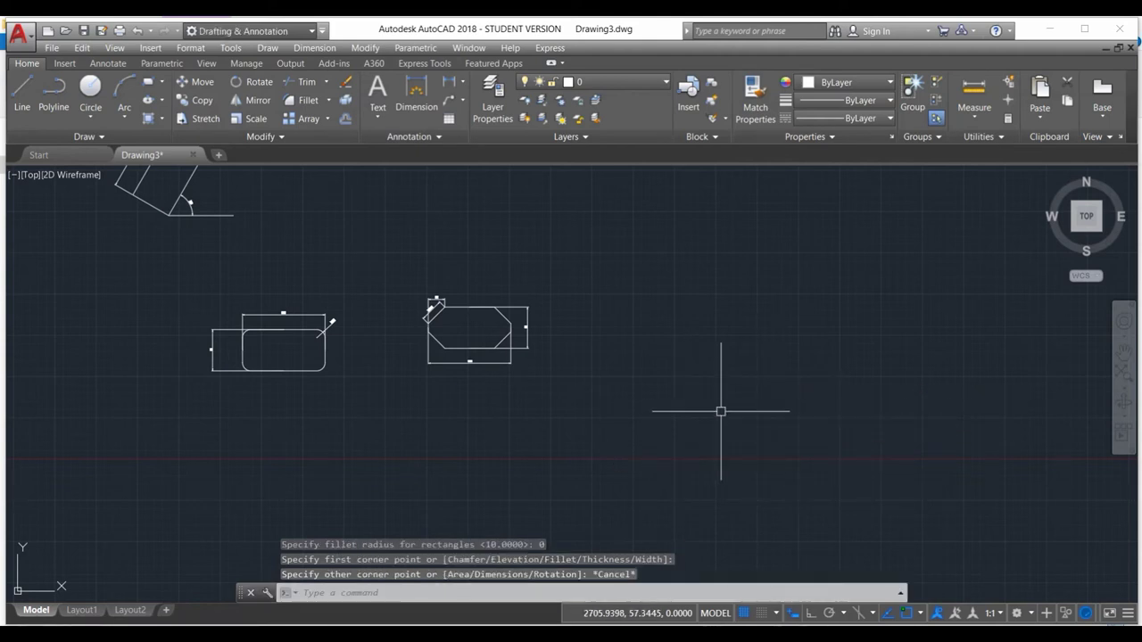
- Restart the rectangle command and set its thickness to 10
text(rec)
key(Return)
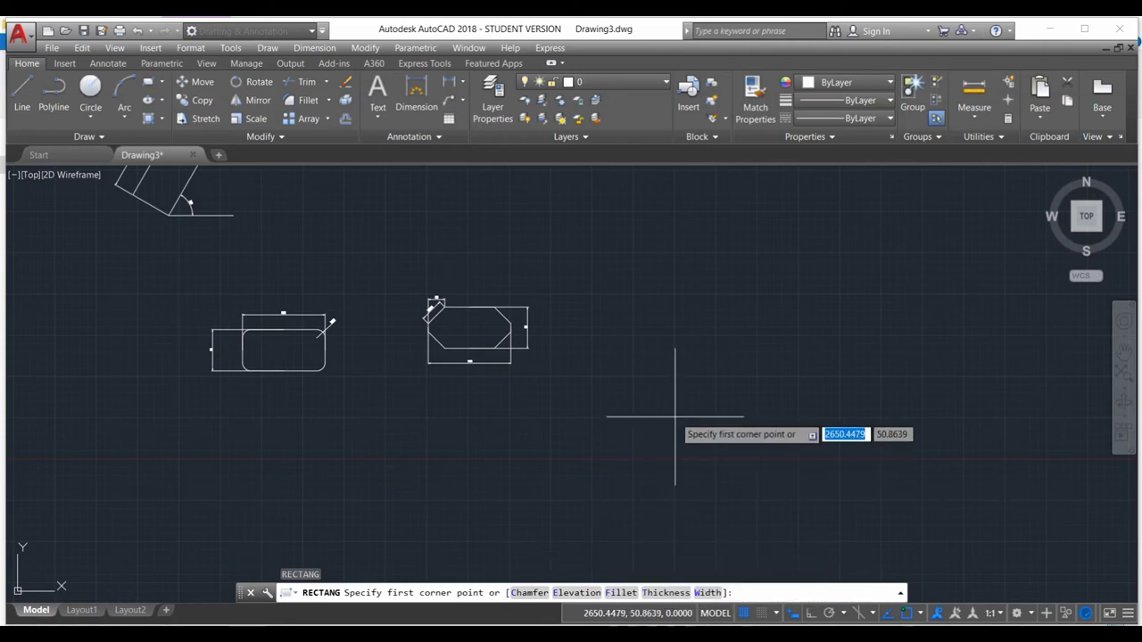
text(t)
key(Return)
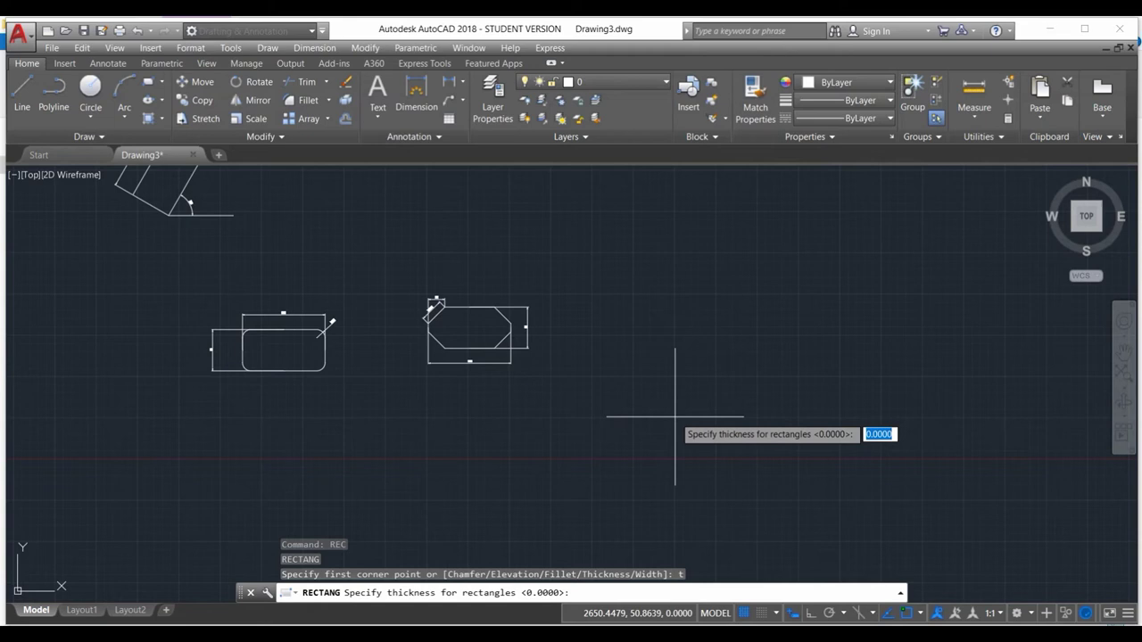
text(10)
key(Return)
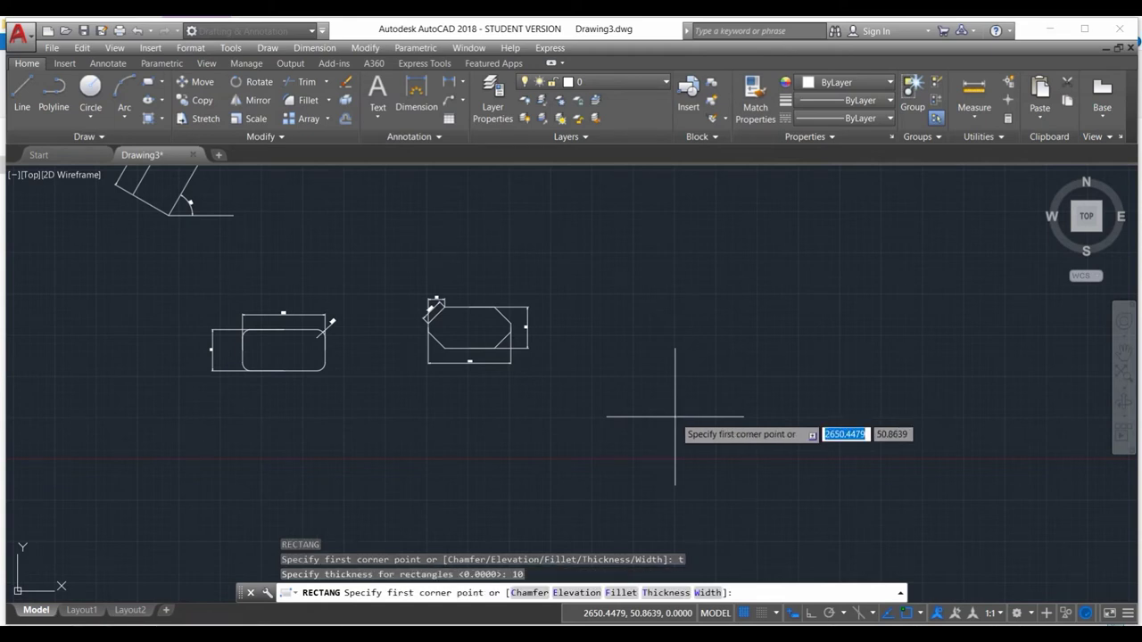
- Draw a 100 by 50 rectangle using the Dimensions option from a picked first corner
click(674, 416)
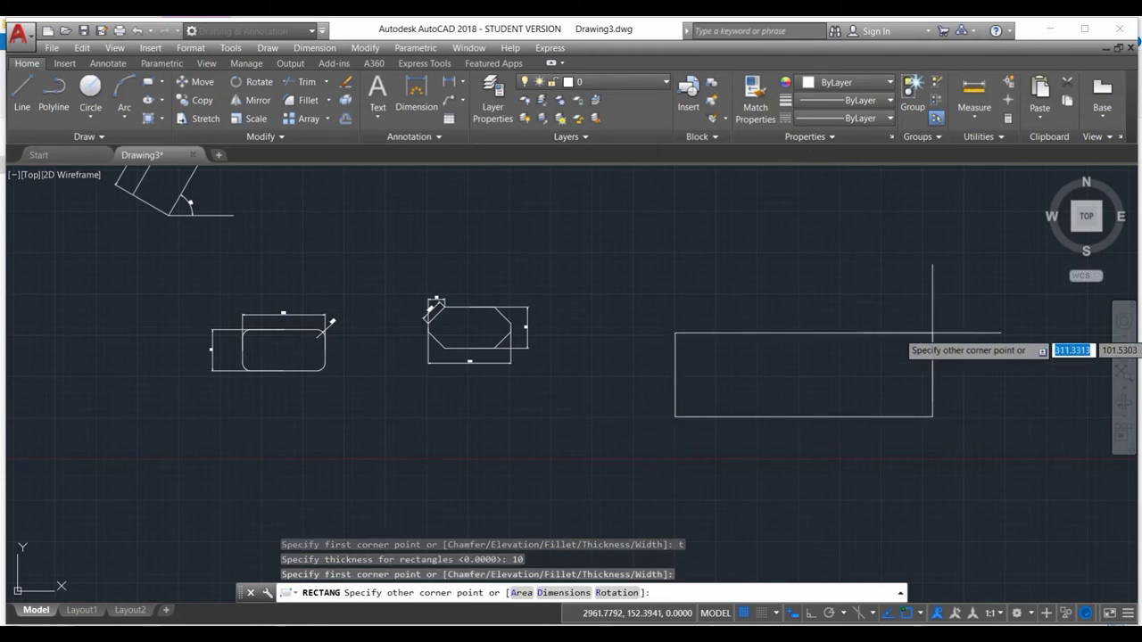
text(d)
key(Return)
text(10)
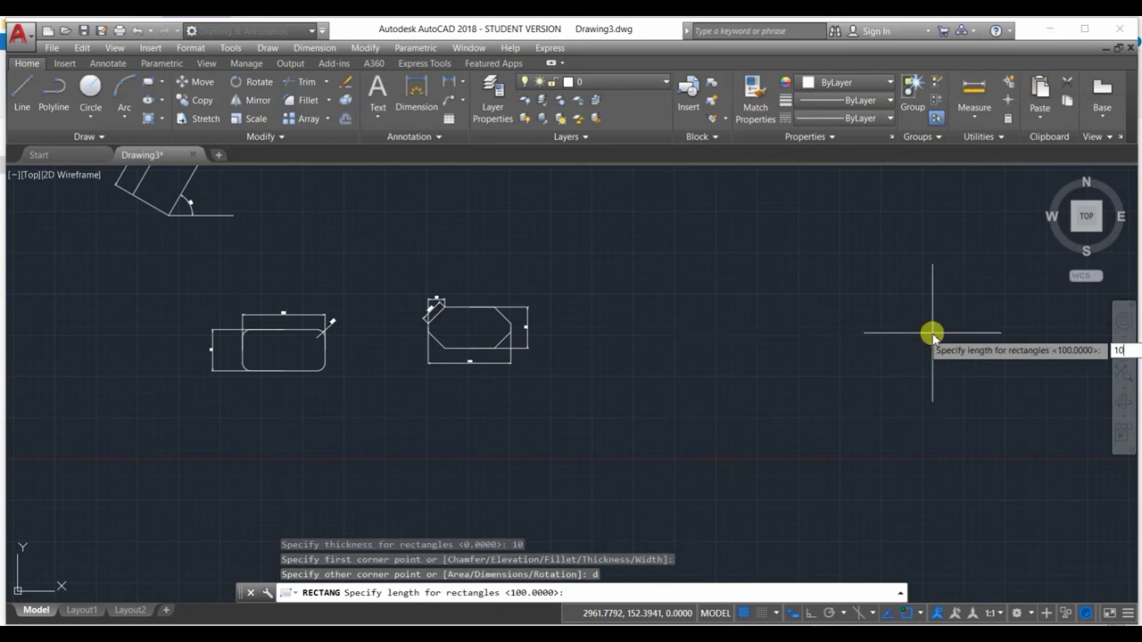
key(Return)
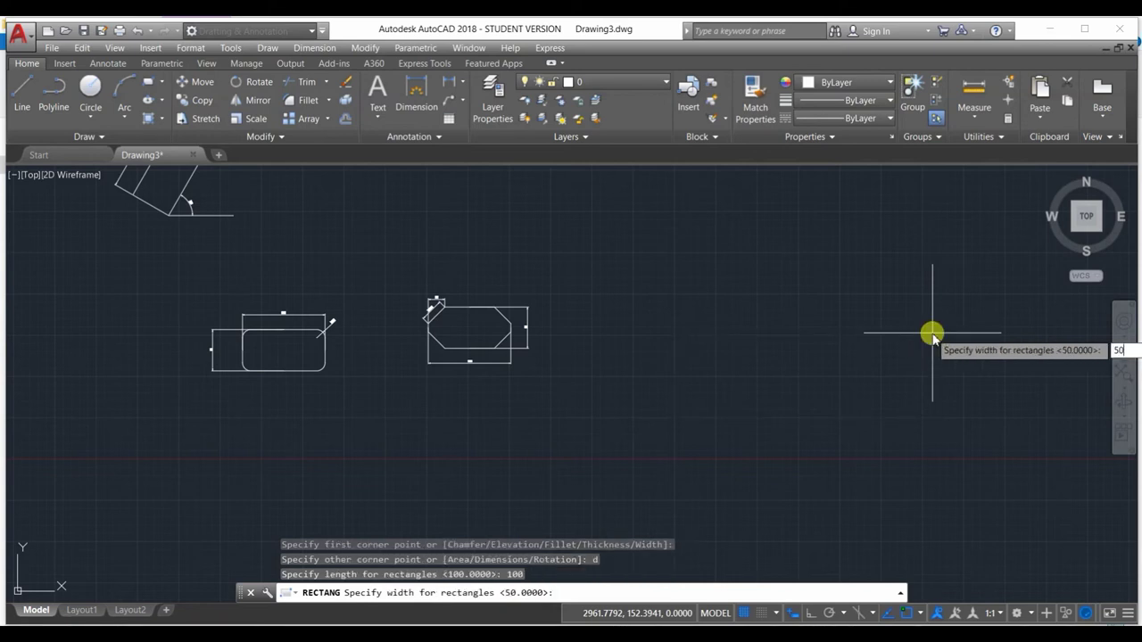
key(Return)
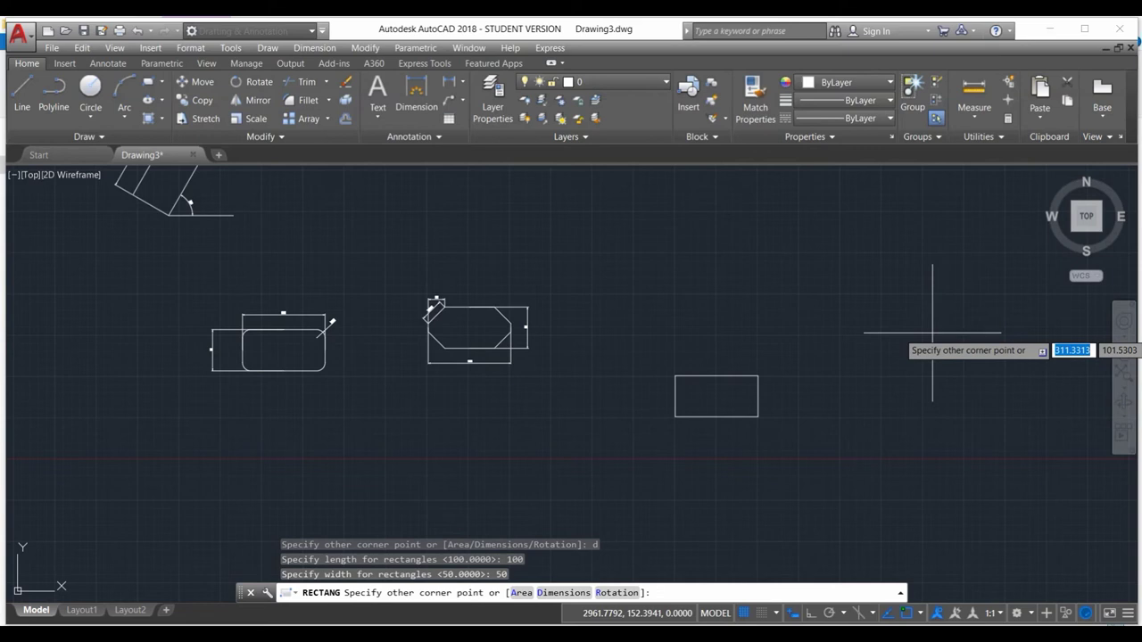
click(851, 385)
- Pan, zoom and orbit the view so the thickness-10 rectangle appears as a 3D box
scroll(737, 401, up, 3)
scroll(720, 401, up, 2)
scroll(720, 402, down, 6)
scroll(720, 402, up, 6)
scroll(721, 401, down, 4)
scroll(721, 401, up, 1)
scroll(720, 401, up, 1)
scroll(722, 398, down, 4)
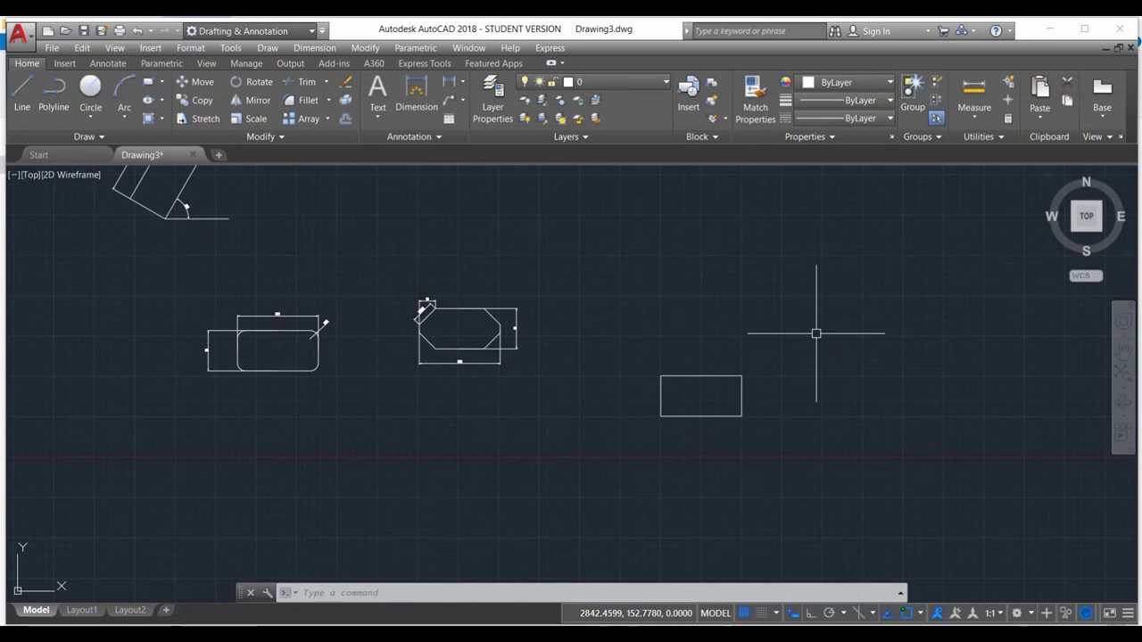
scroll(815, 333, down, 2)
mouse_move(806, 329)
middle_down()
mouse_move(704, 334)
mouse_move(808, 344)
mouse_move(570, 343)
mouse_move(788, 359)
middle_up()
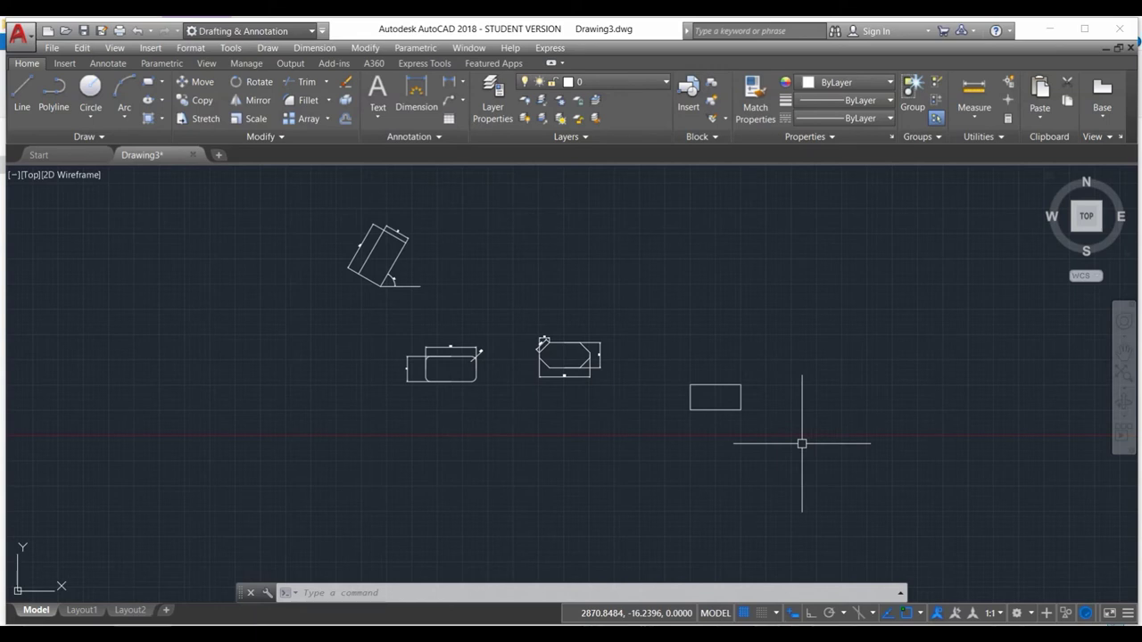
mouse_move(773, 446)
shift+middle_down()
mouse_move(759, 428)
mouse_move(776, 317)
mouse_move(738, 333)
shift+middle_up()
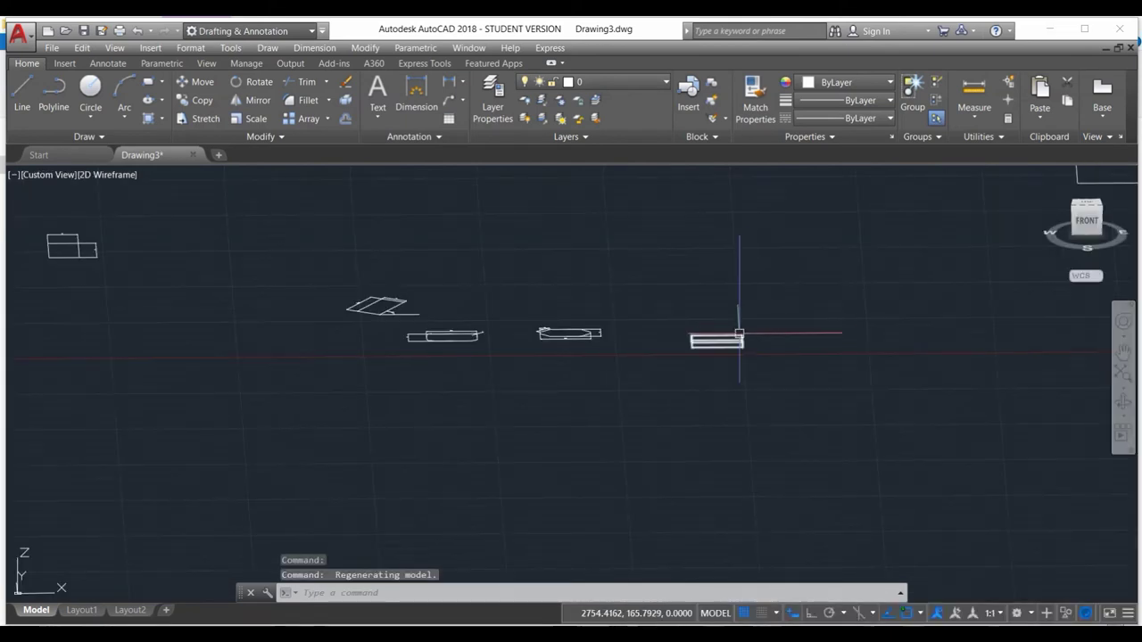
scroll(739, 332, down, 2)
scroll(714, 357, up, 3)
scroll(741, 352, up, 2)
scroll(765, 364, down, 5)
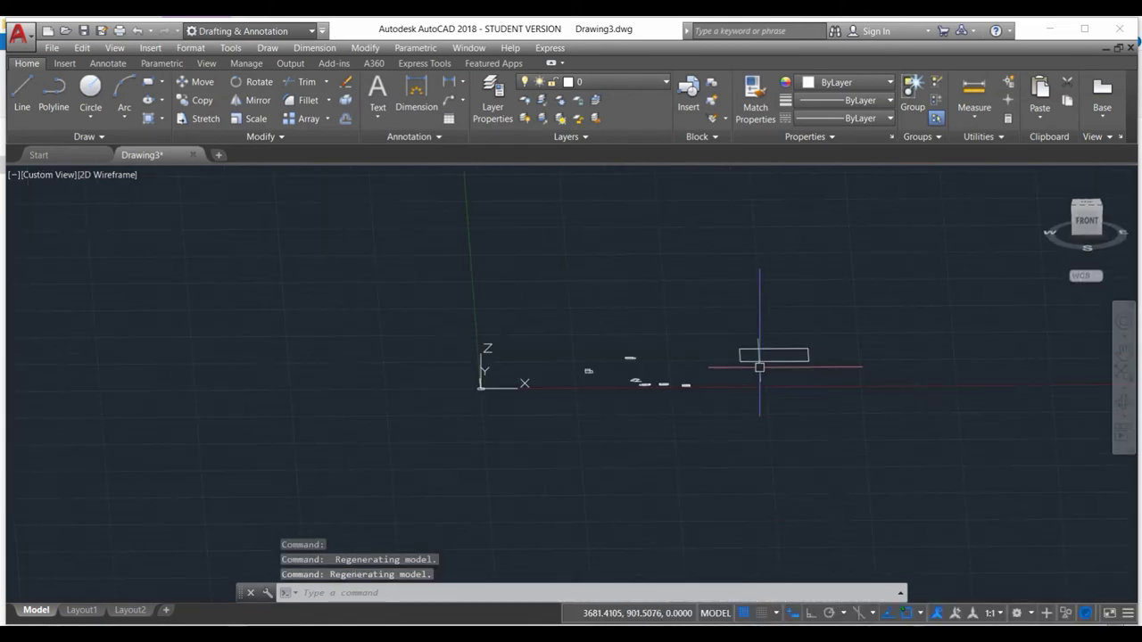
scroll(760, 367, up, 3)
scroll(765, 247, down, 2)
scroll(739, 273, up, 4)
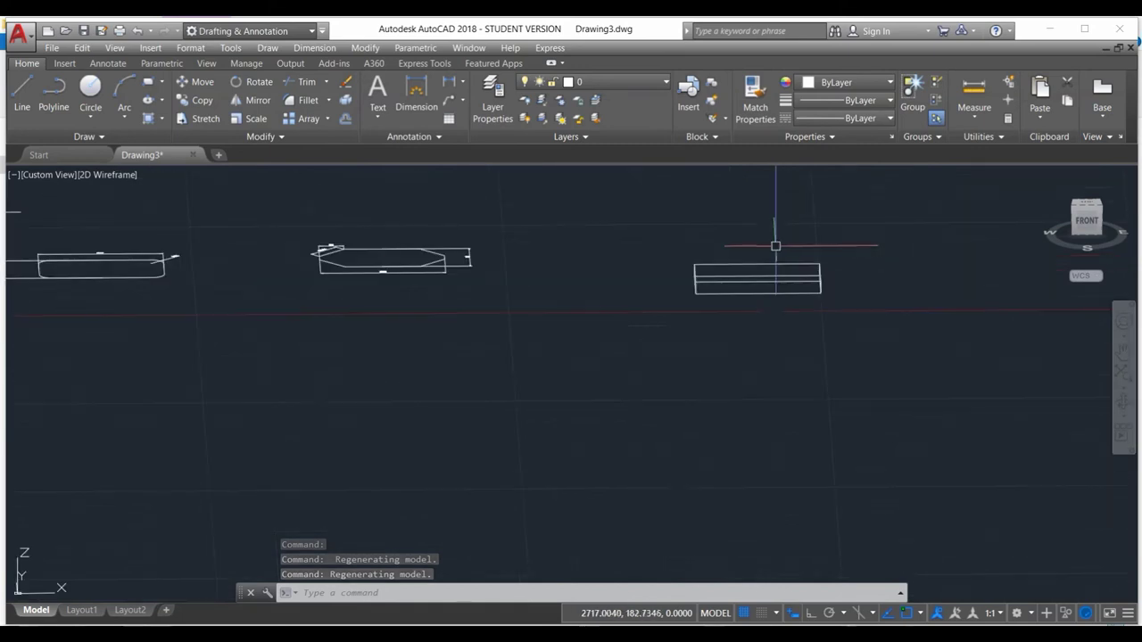
scroll(775, 245, up, 4)
scroll(634, 357, down, 4)
shift+middle_drag(552, 462, 536, 429)
scroll(543, 360, down, 2)
scroll(542, 393, up, 3)
scroll(490, 378, up, 3)
scroll(490, 378, down, 3)
scroll(384, 369, down, 2)
scroll(291, 377, up, 3)
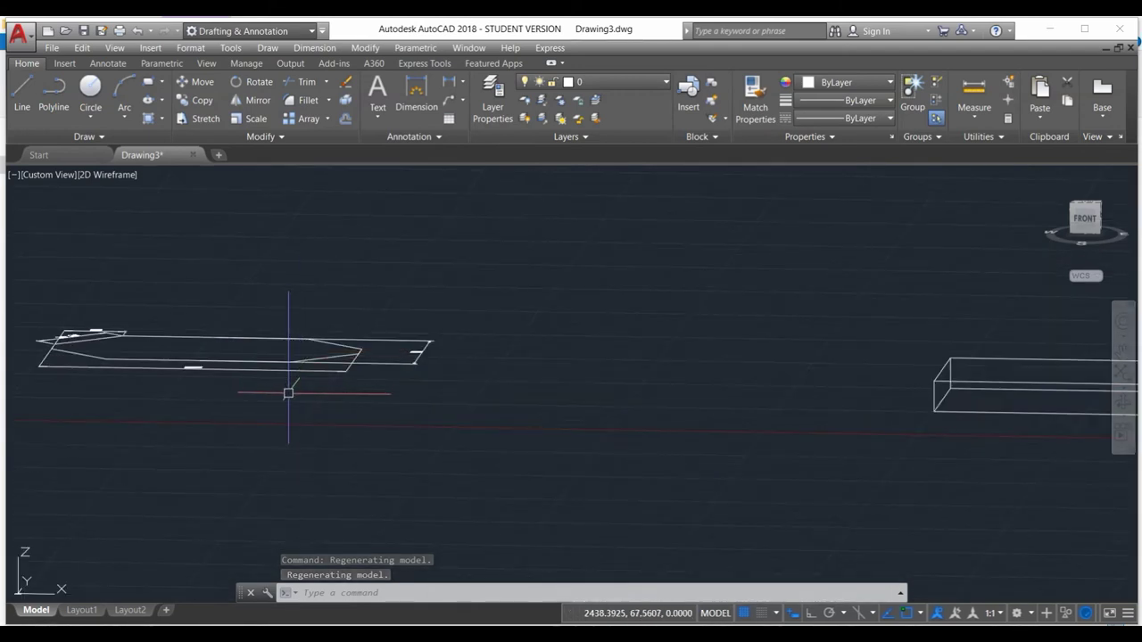
scroll(288, 393, down, 2)
scroll(383, 387, up, 3)
scroll(398, 429, up, 3)
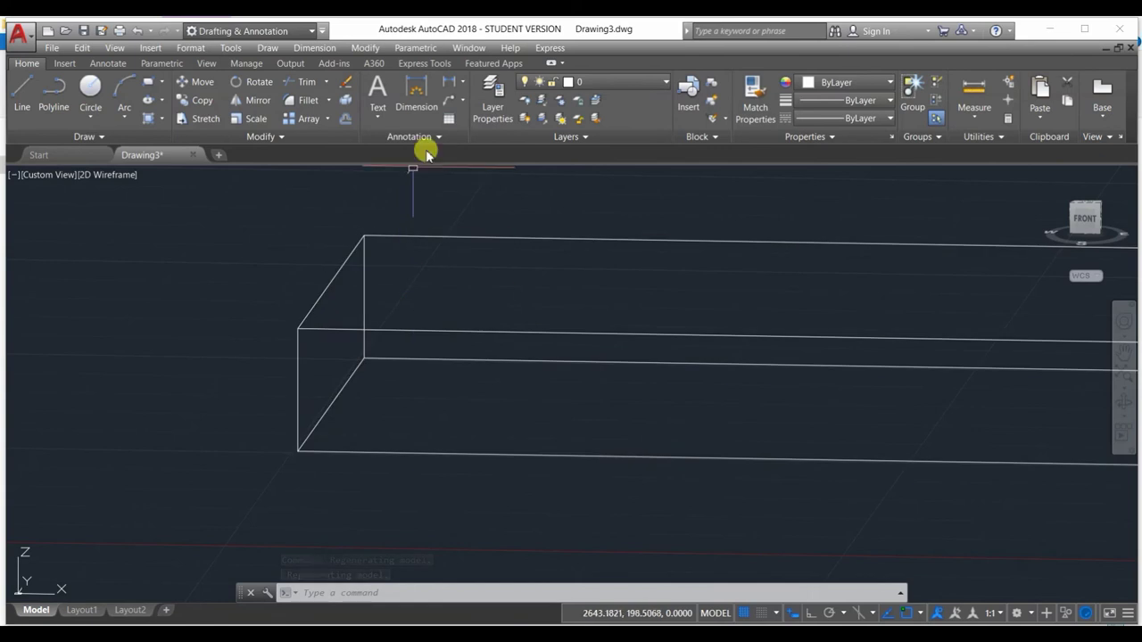
- Abandon the unfinished linear dimension and switch the viewport to Front view
click(449, 80)
click(463, 89)
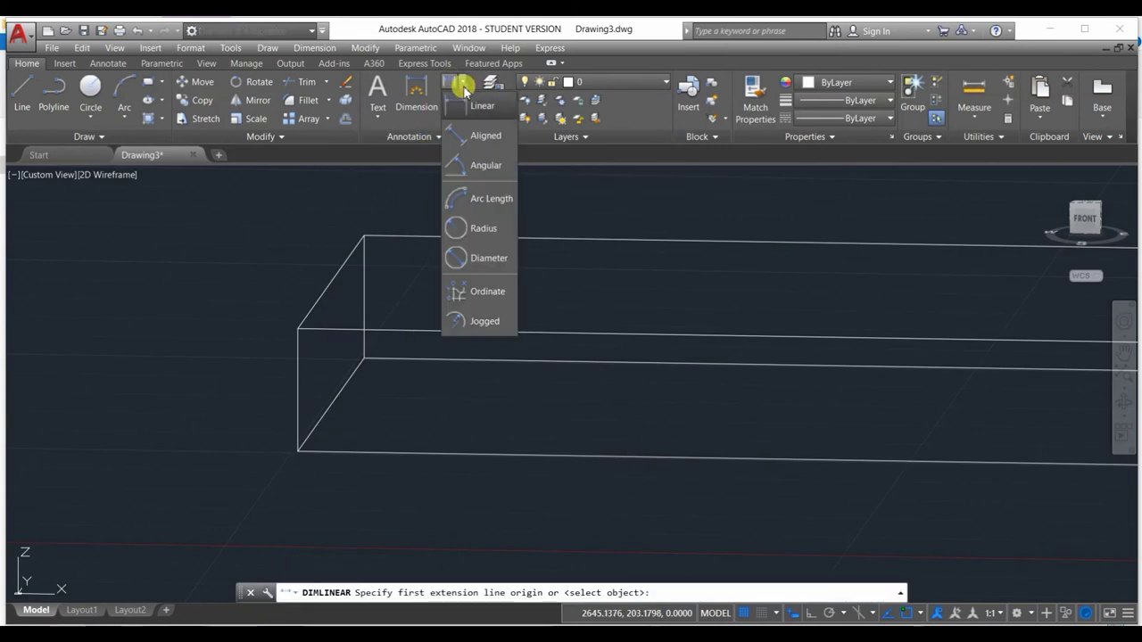
click(477, 105)
click(298, 329)
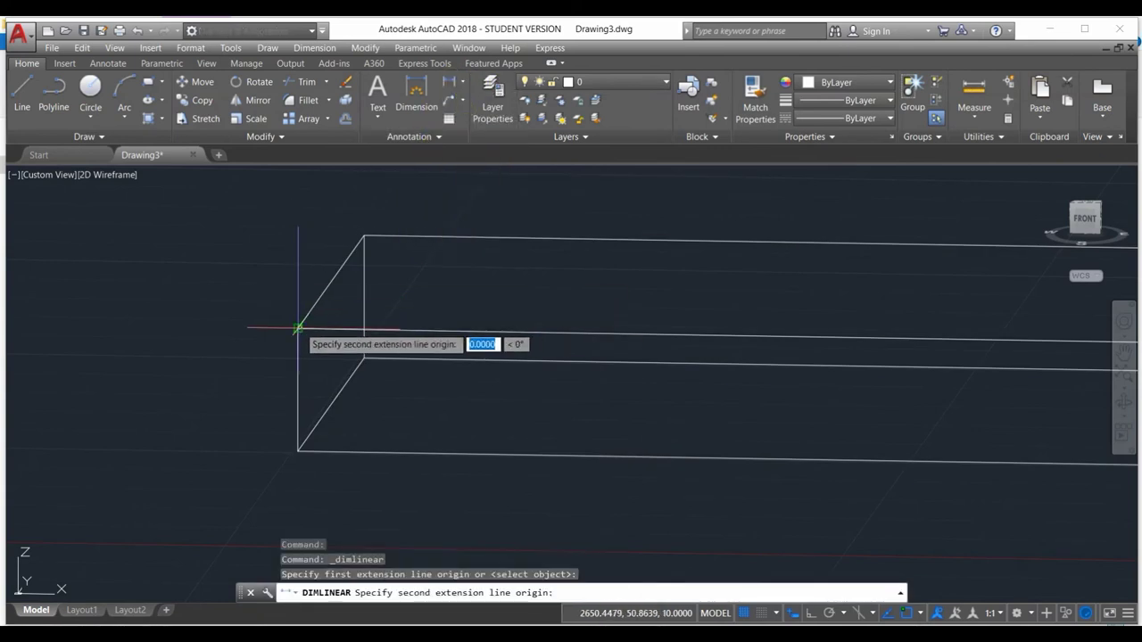
click(298, 450)
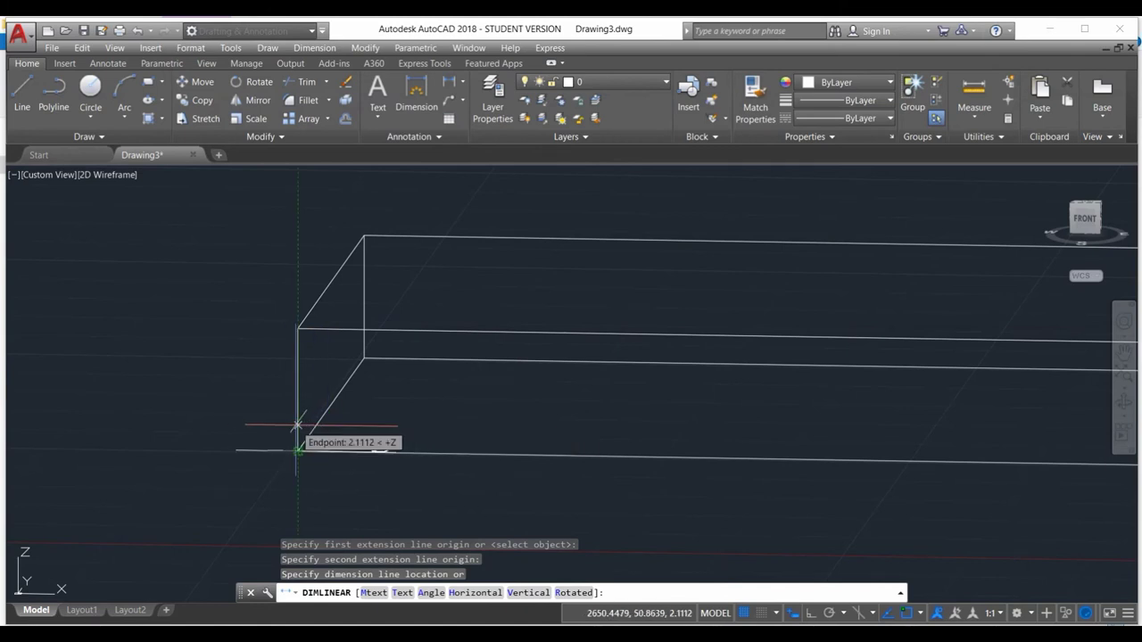
key(Escape)
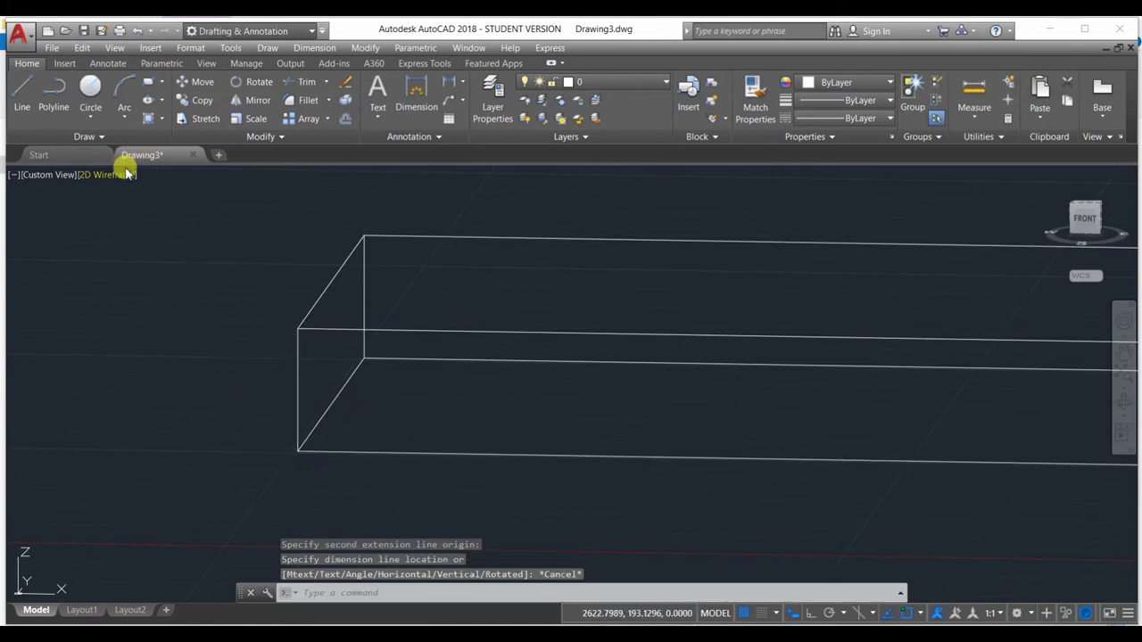
click(56, 174)
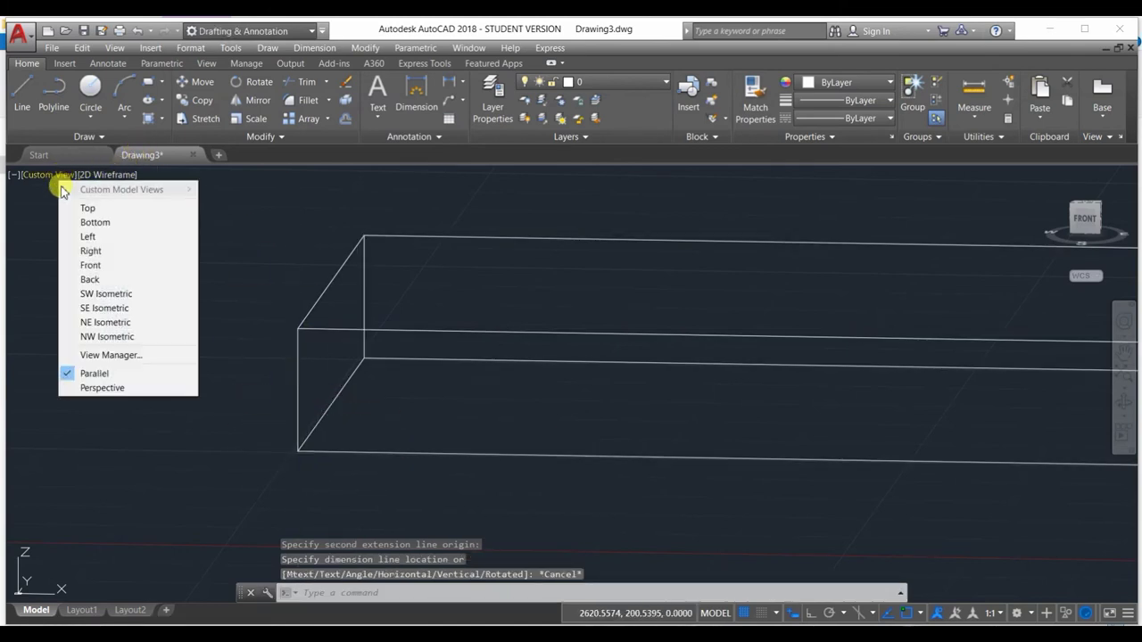
click(92, 265)
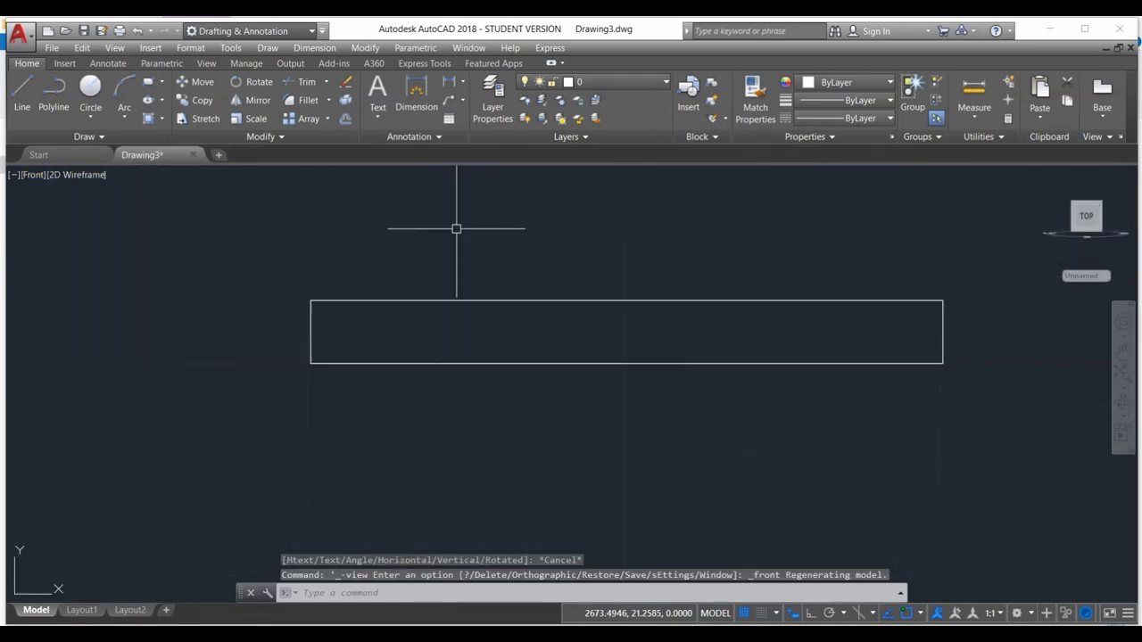
- Dimension the rectangle's left edge with a vertical linear dimension reading 10
click(449, 82)
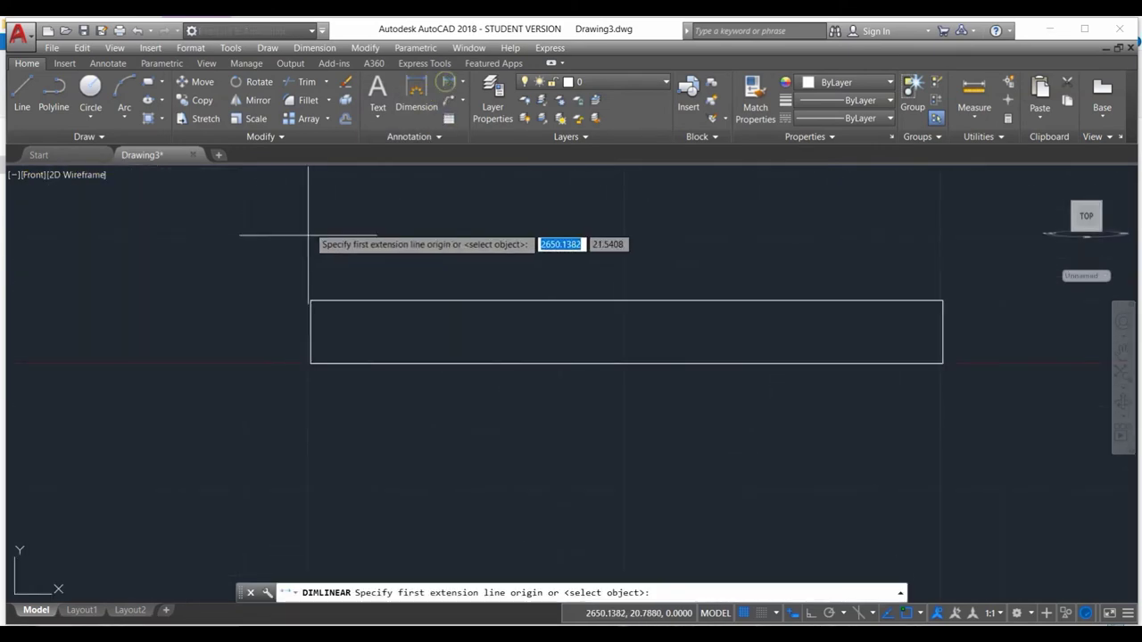
click(311, 301)
click(311, 363)
click(276, 347)
scroll(342, 347, down, 3)
scroll(403, 331, down, 4)
scroll(392, 331, up, 5)
scroll(391, 334, up, 6)
scroll(391, 333, down, 6)
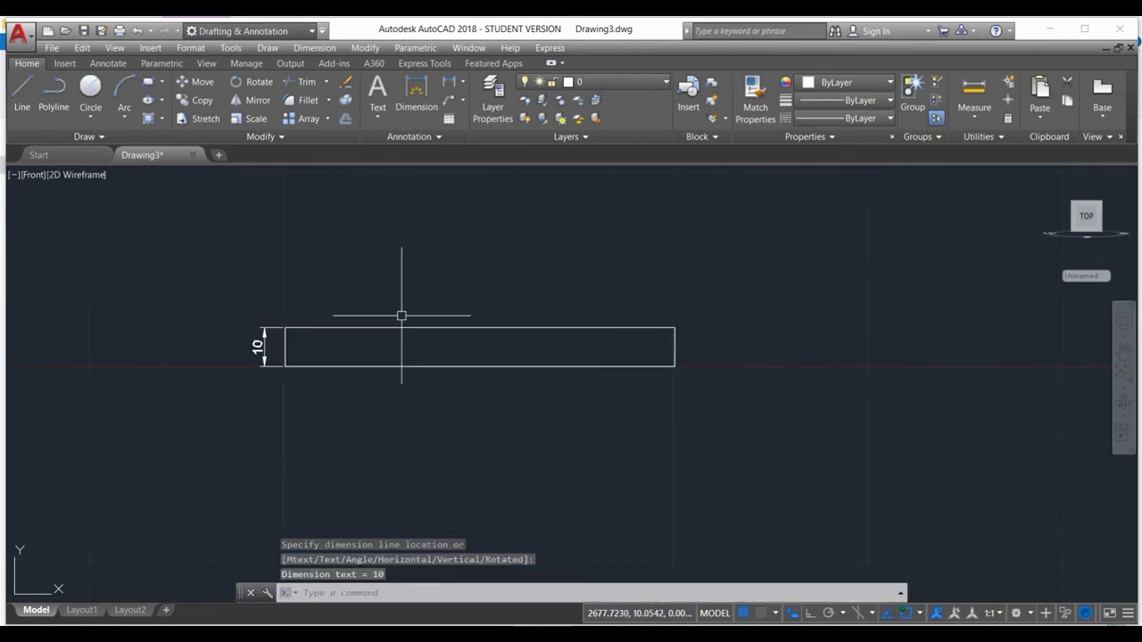
click(31, 176)
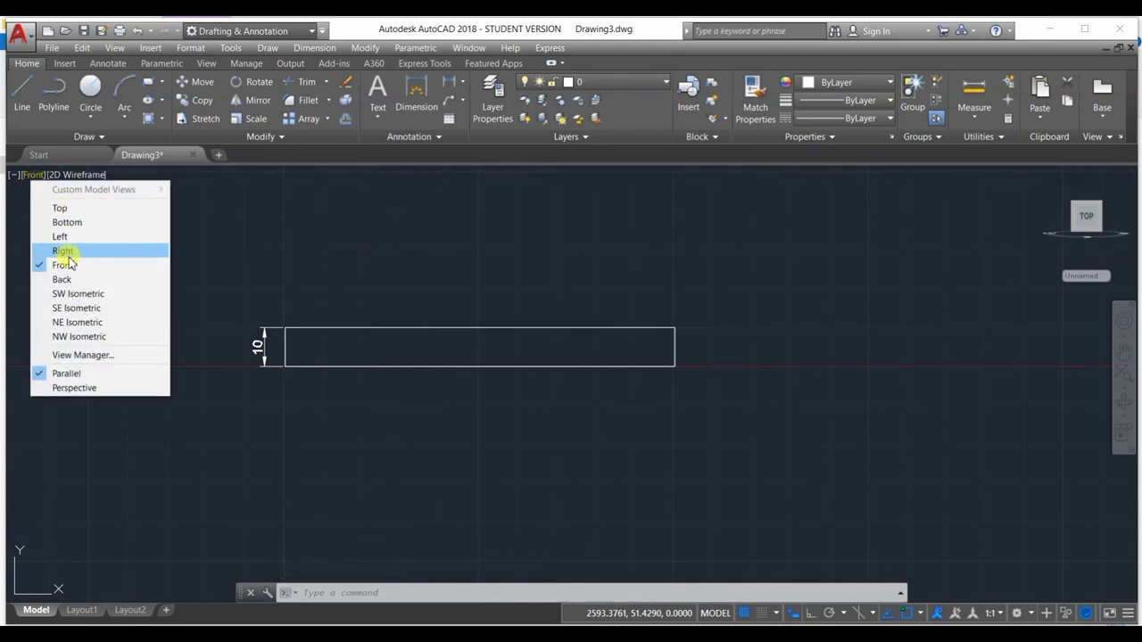
click(355, 414)
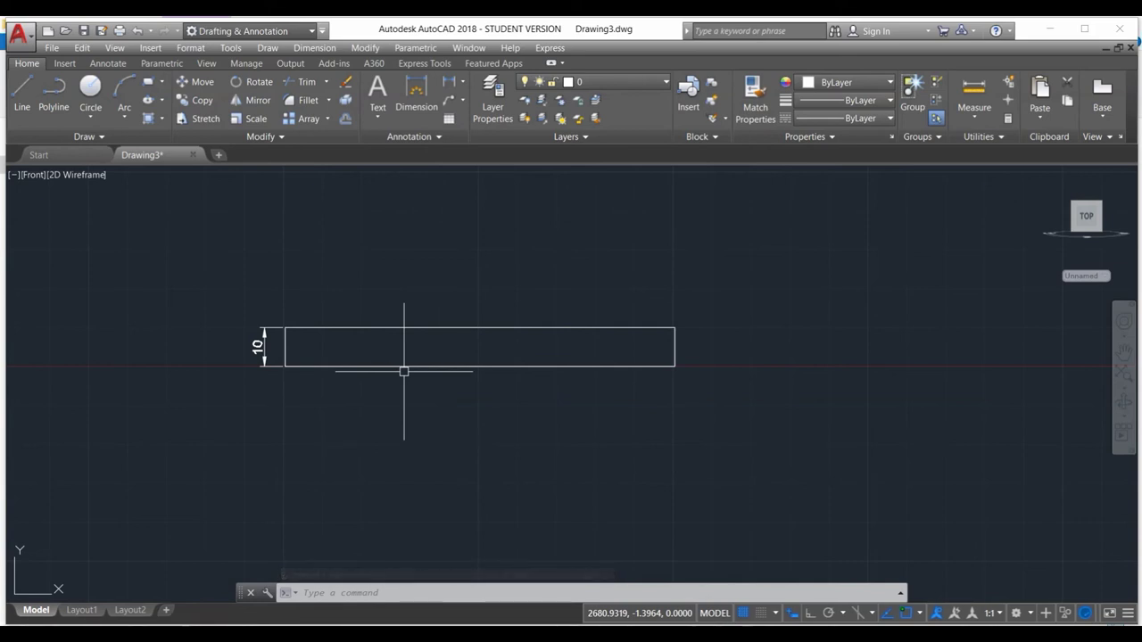
- Switch the viewport to Top view
click(32, 174)
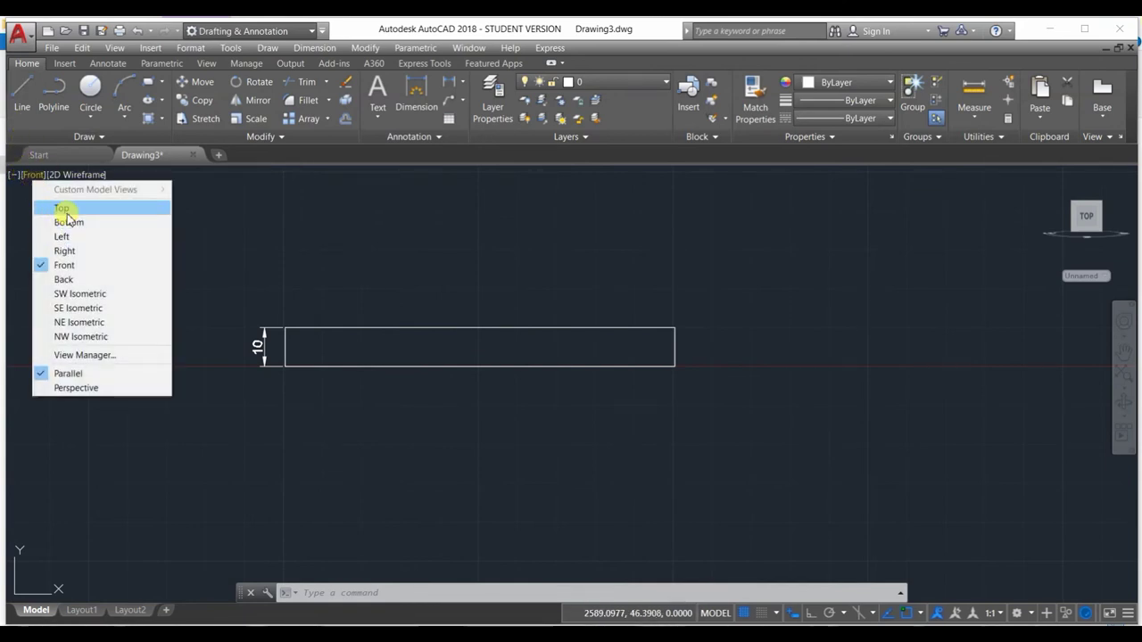
click(59, 208)
scroll(544, 397, down, 3)
scroll(647, 318, down, 3)
scroll(704, 265, up, 3)
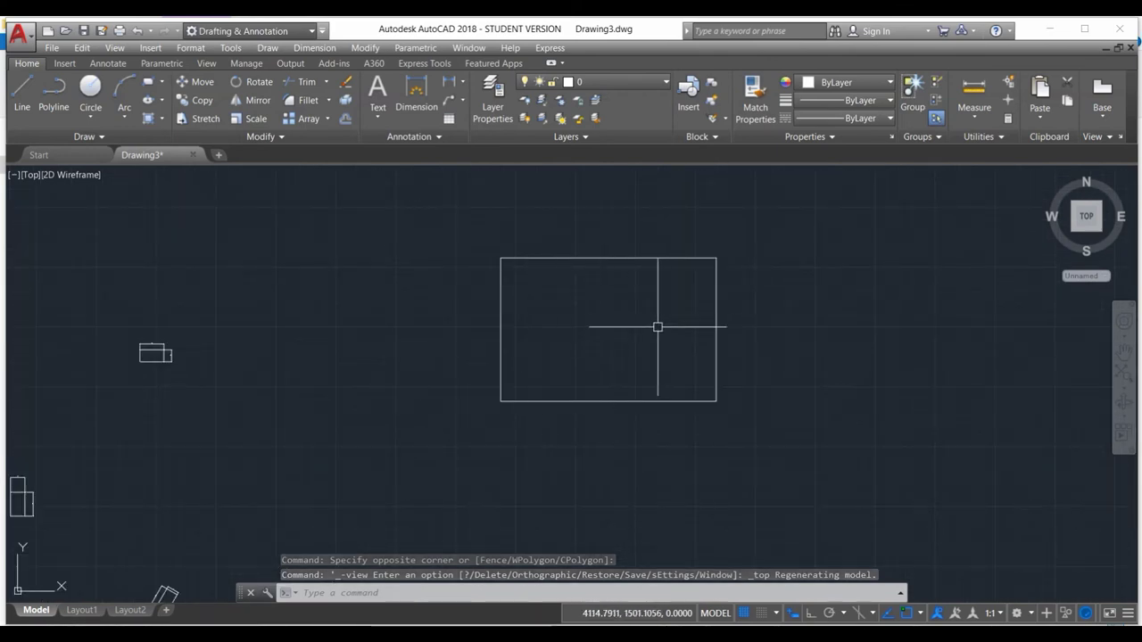
- Draw a rectangle at elevation 15 to the right of the existing one with REC
text(R)
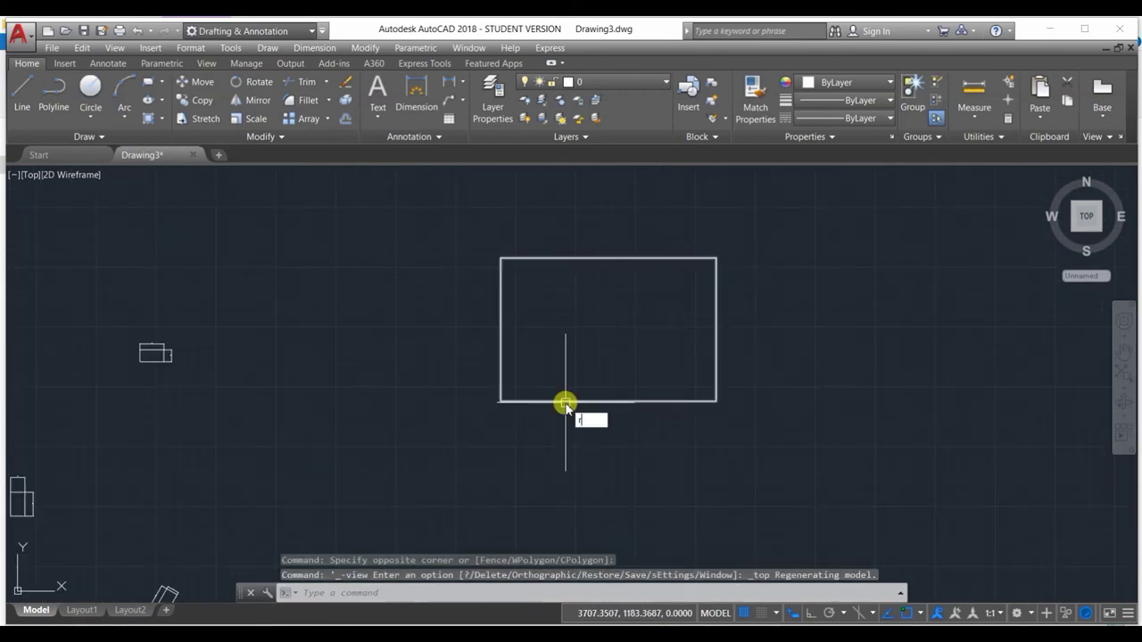
text(EC)
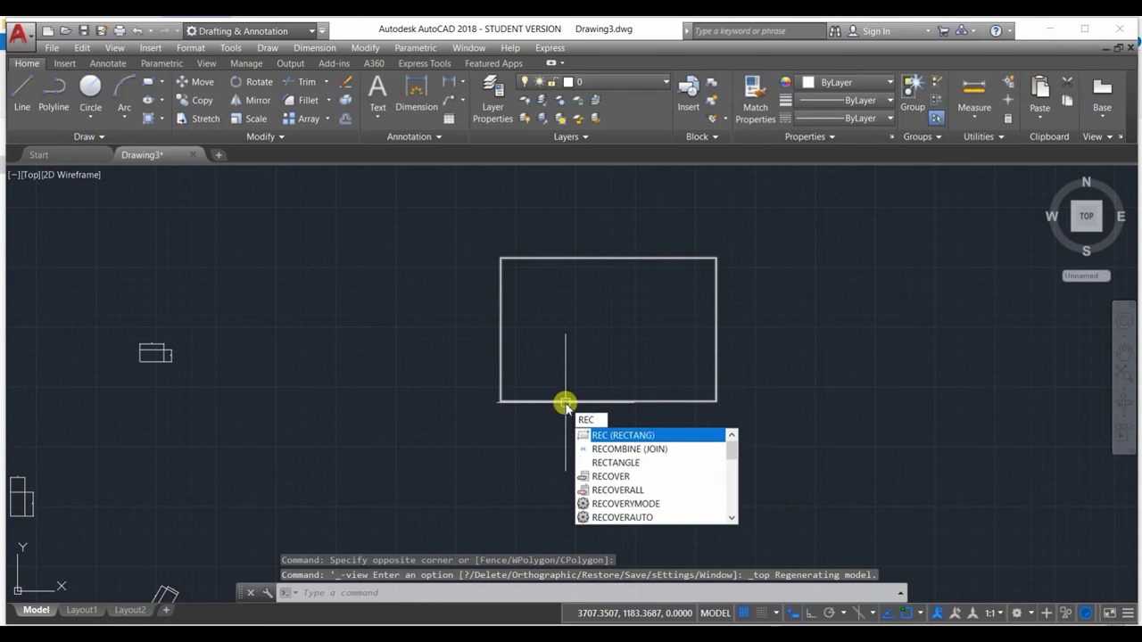
key(Return)
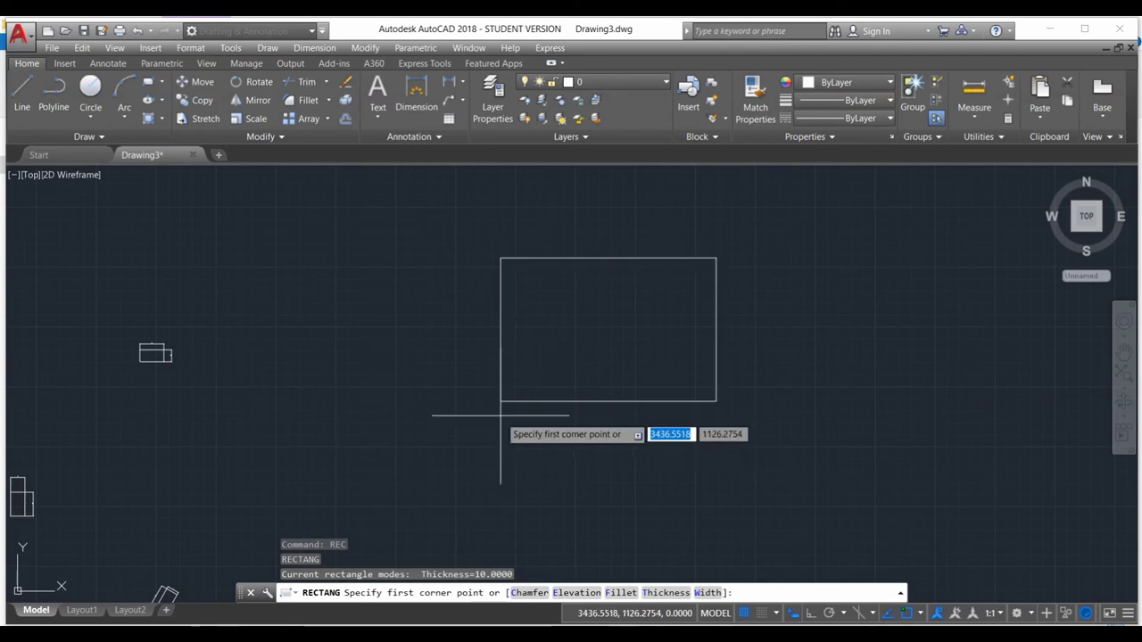
scroll(608, 484, down, 2)
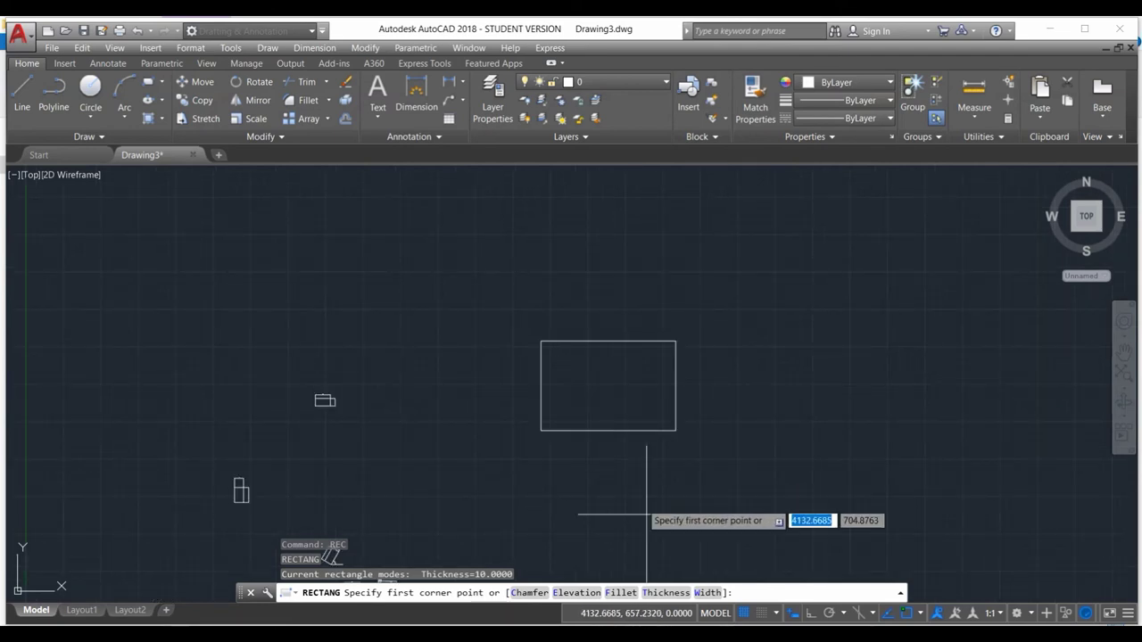
click(564, 591)
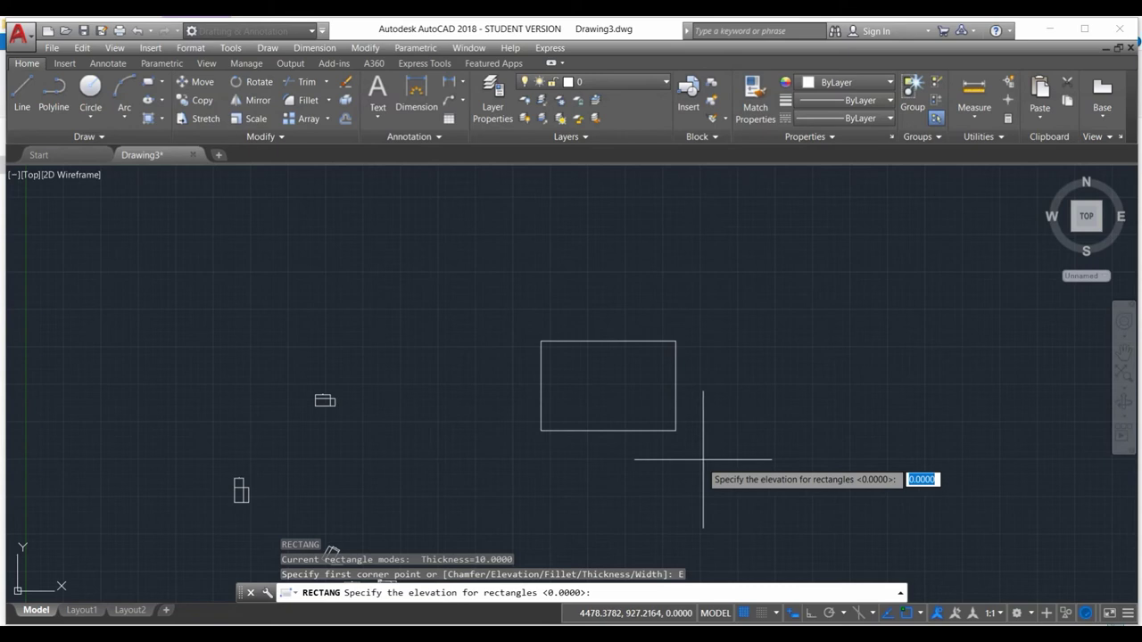
text(15)
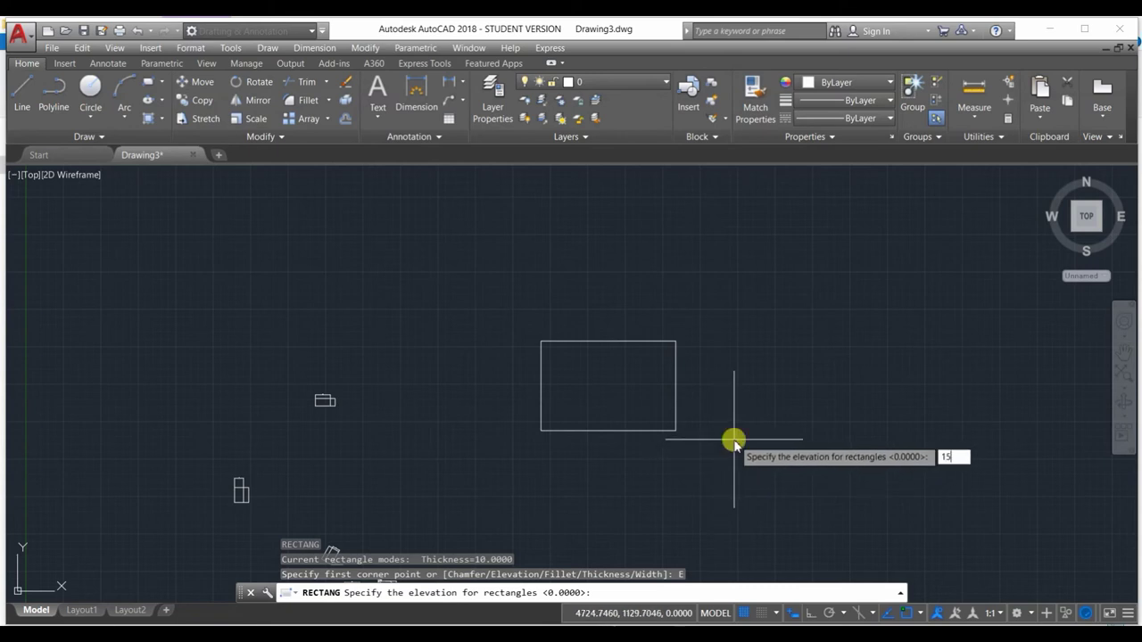
key(Return)
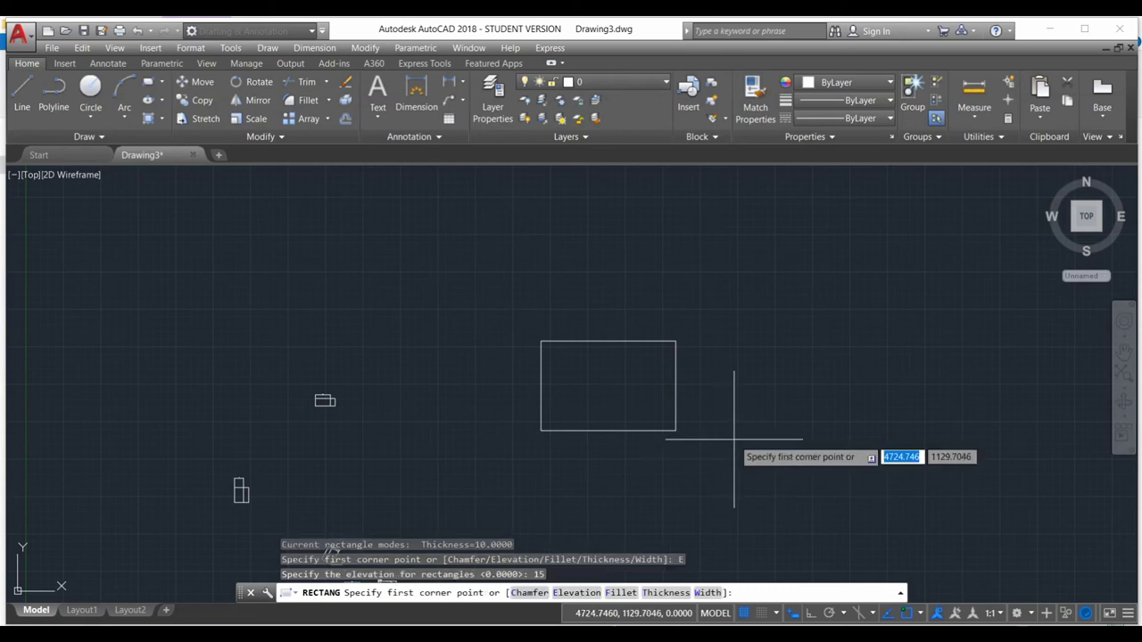
click(778, 376)
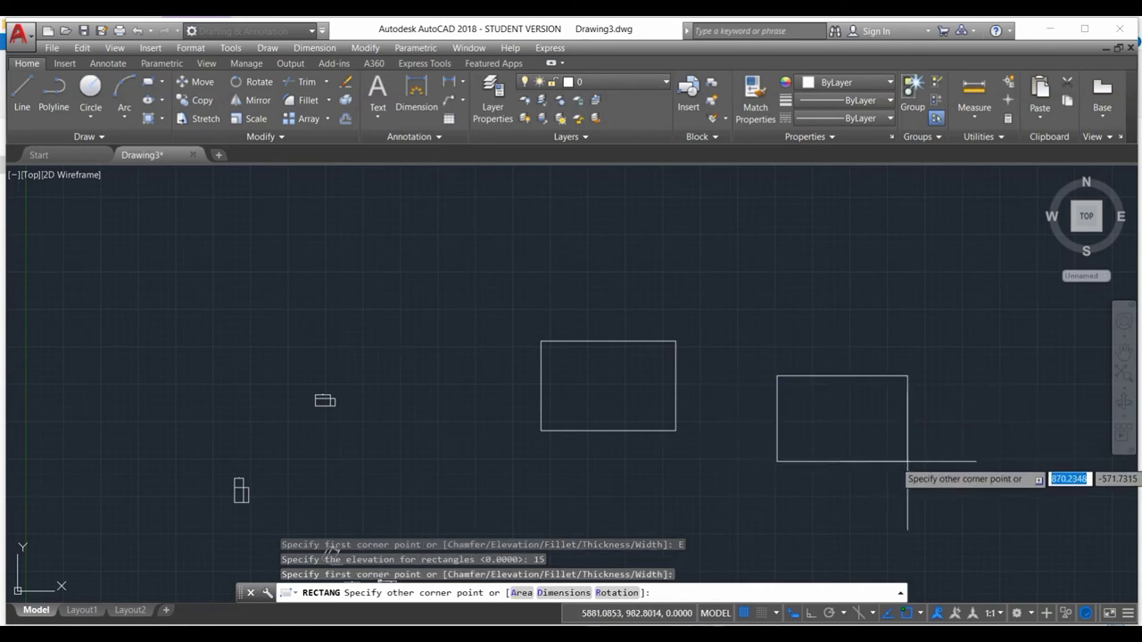
click(907, 462)
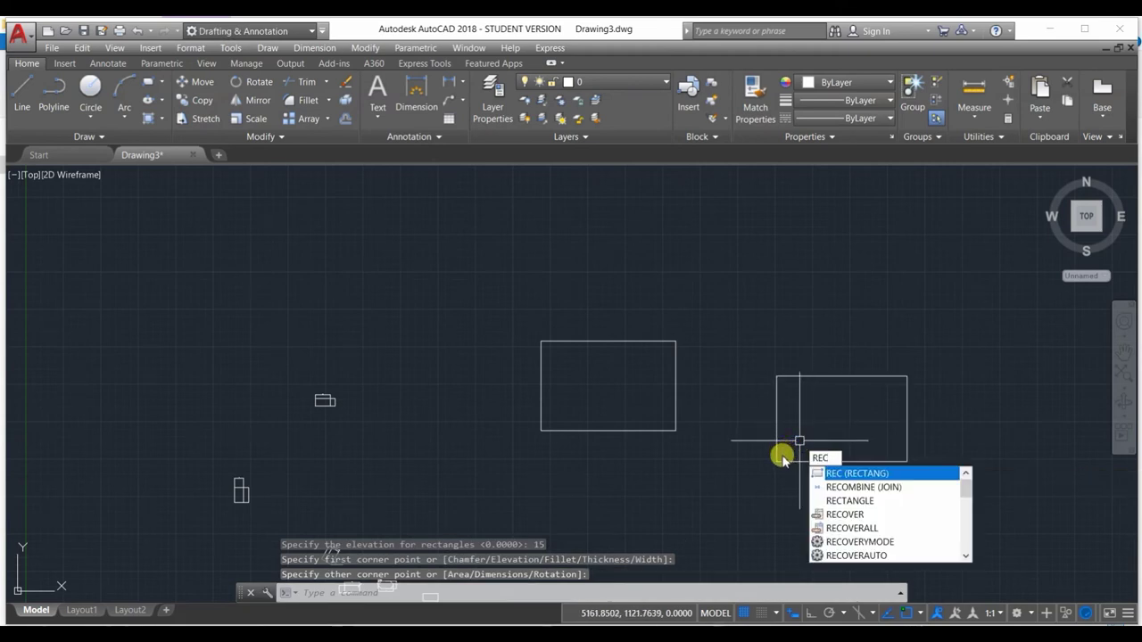
- Draw a rectangle at elevation 20 inside the elevation-15 rectangle
key(Return)
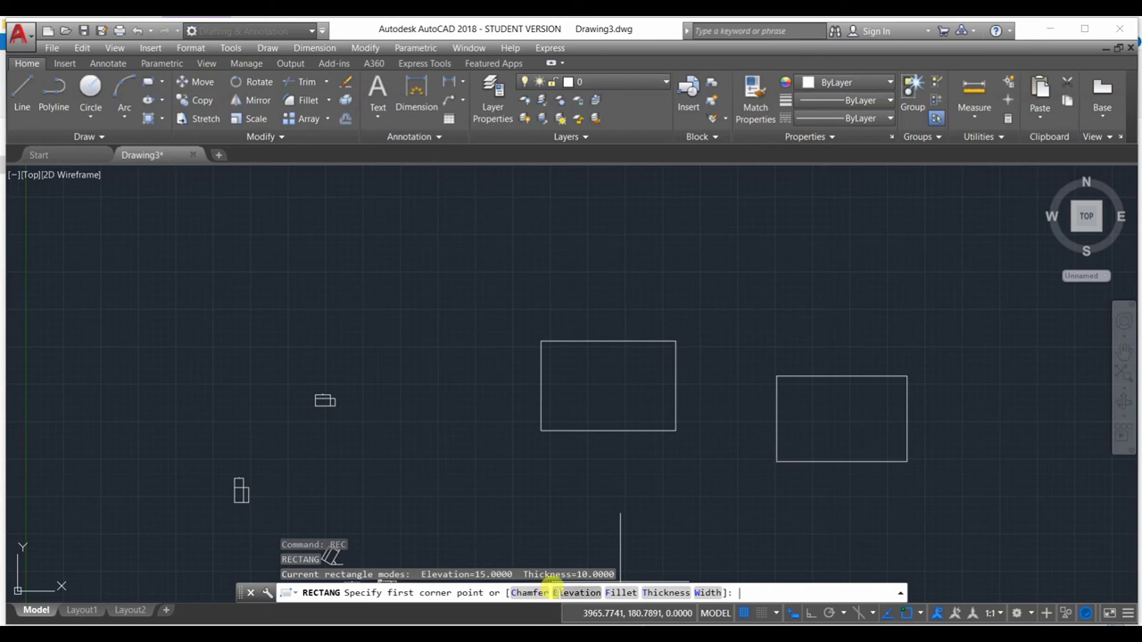
click(562, 592)
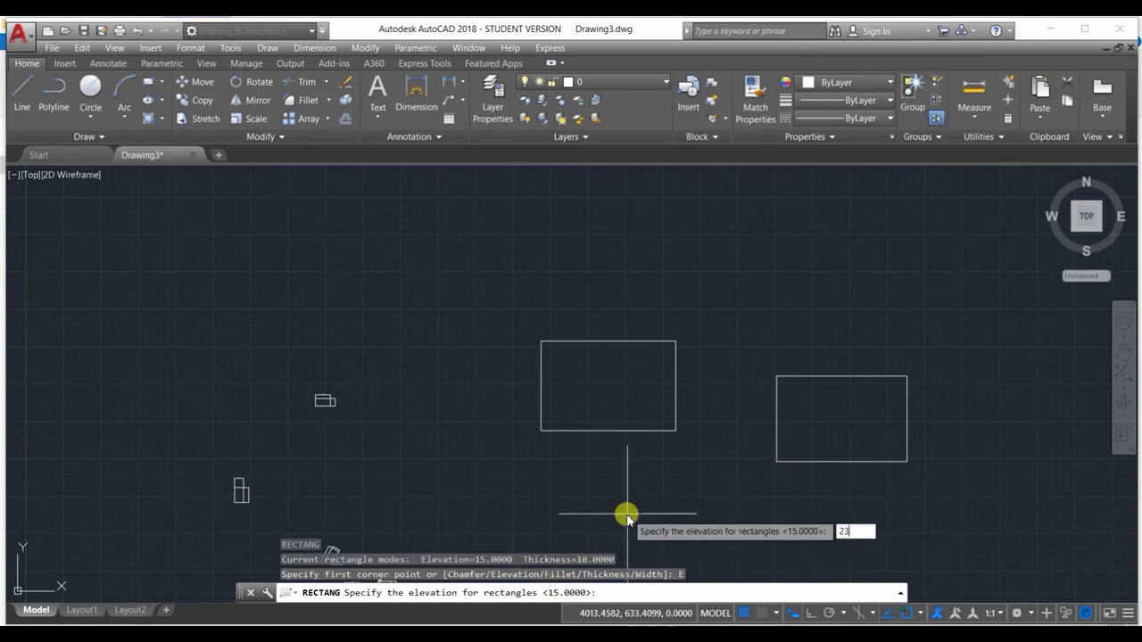
text(20)
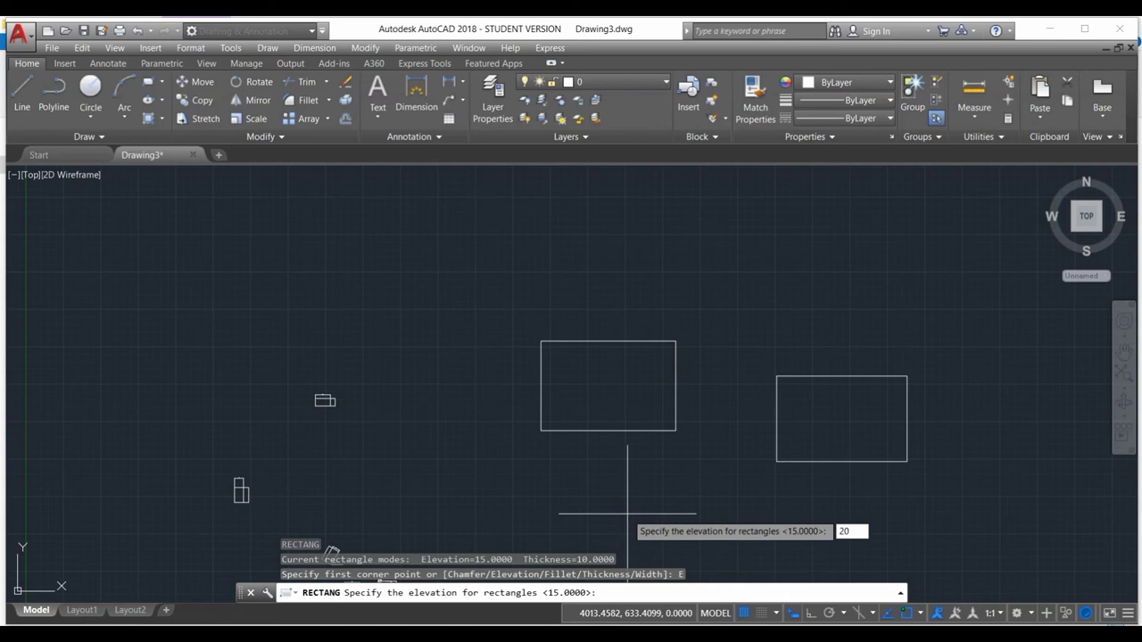
key(Return)
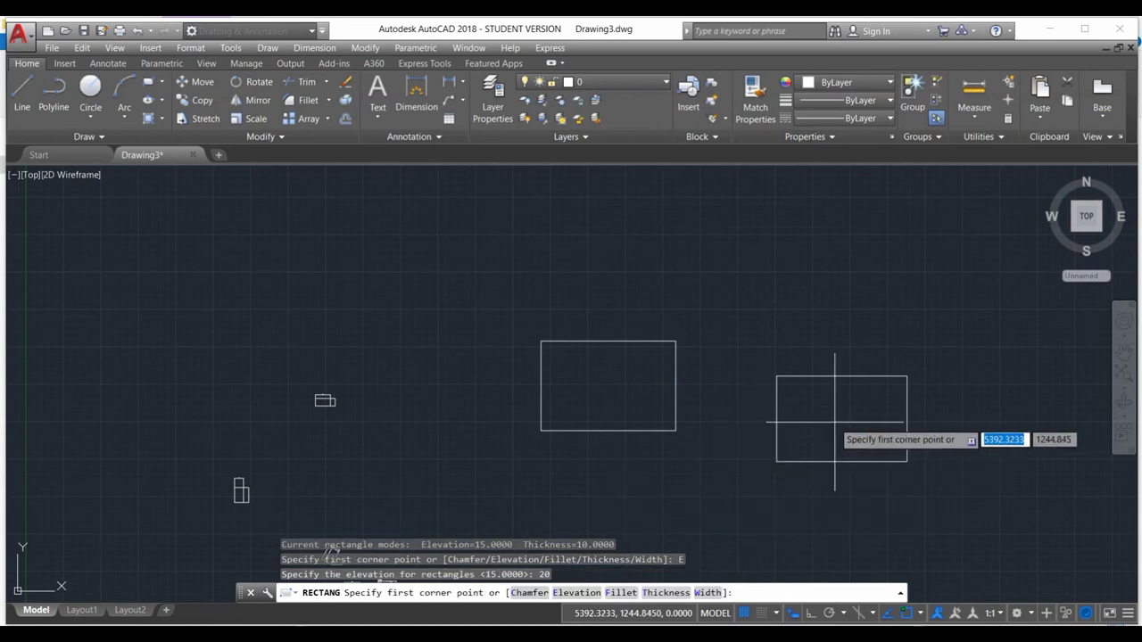
click(805, 406)
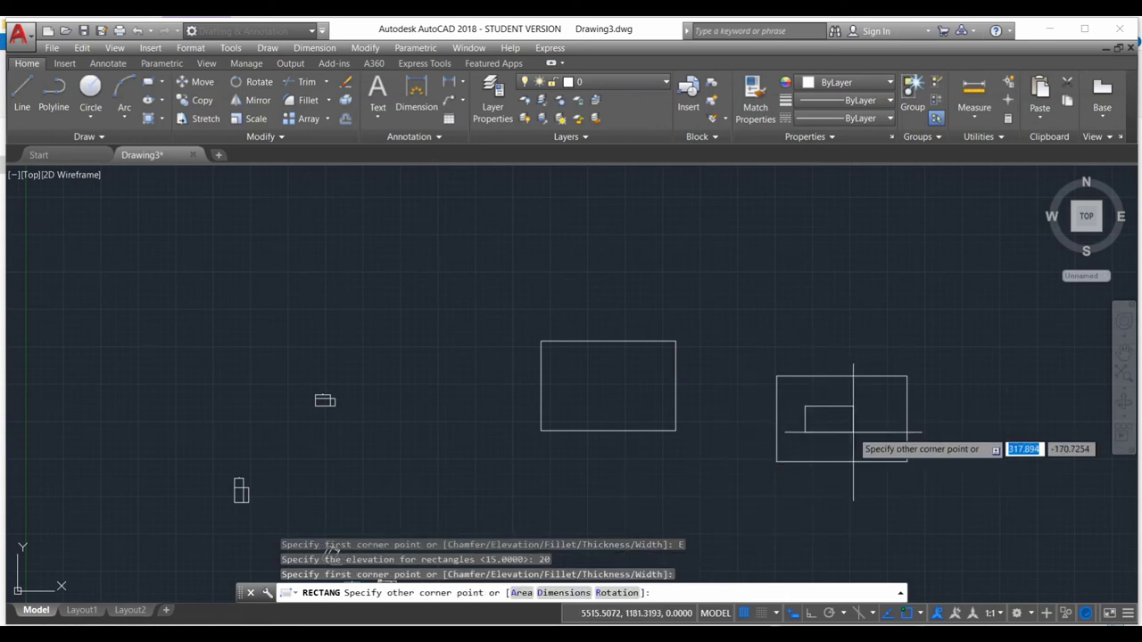
click(896, 444)
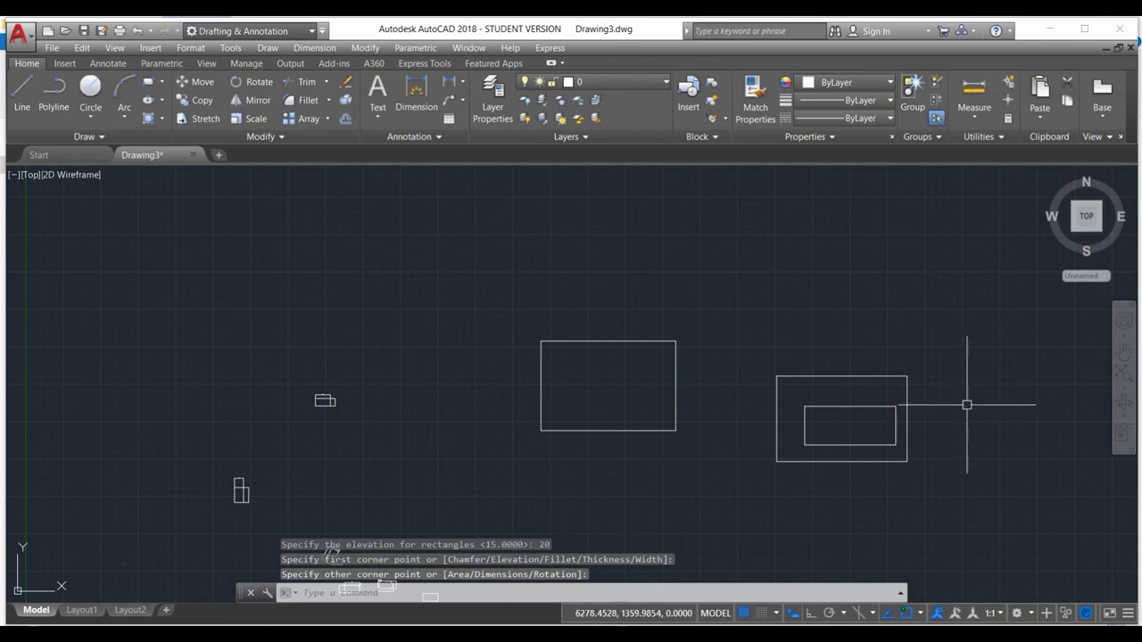
scroll(871, 455, up, 2)
text(rec)
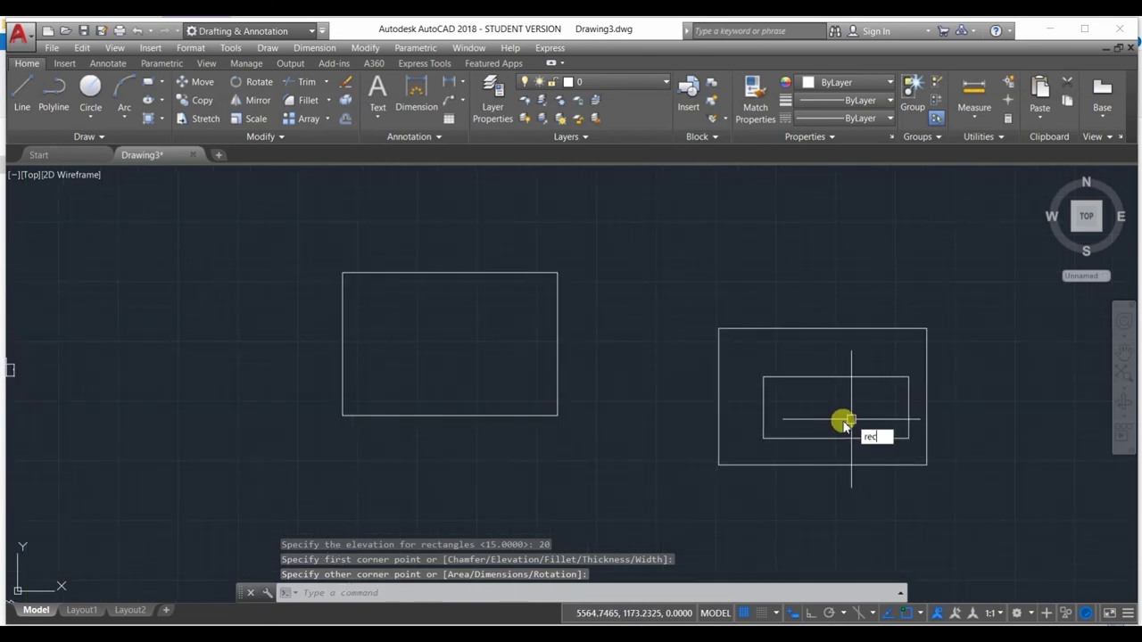
- Draw a smaller rectangle at elevation 10 nested inside the others
key(Return)
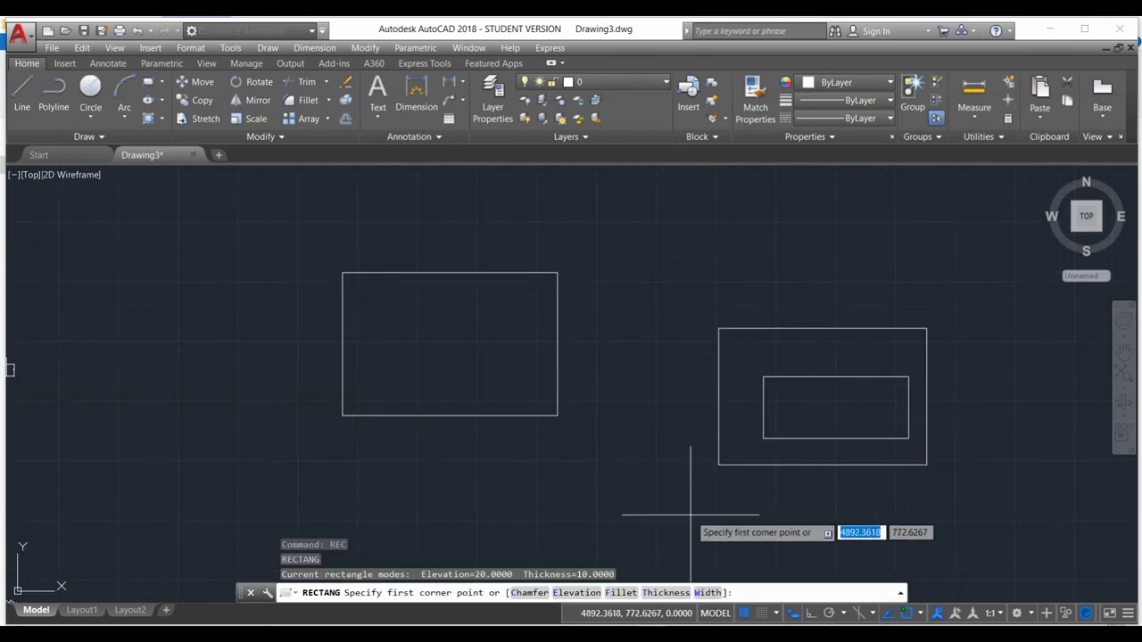
click(571, 594)
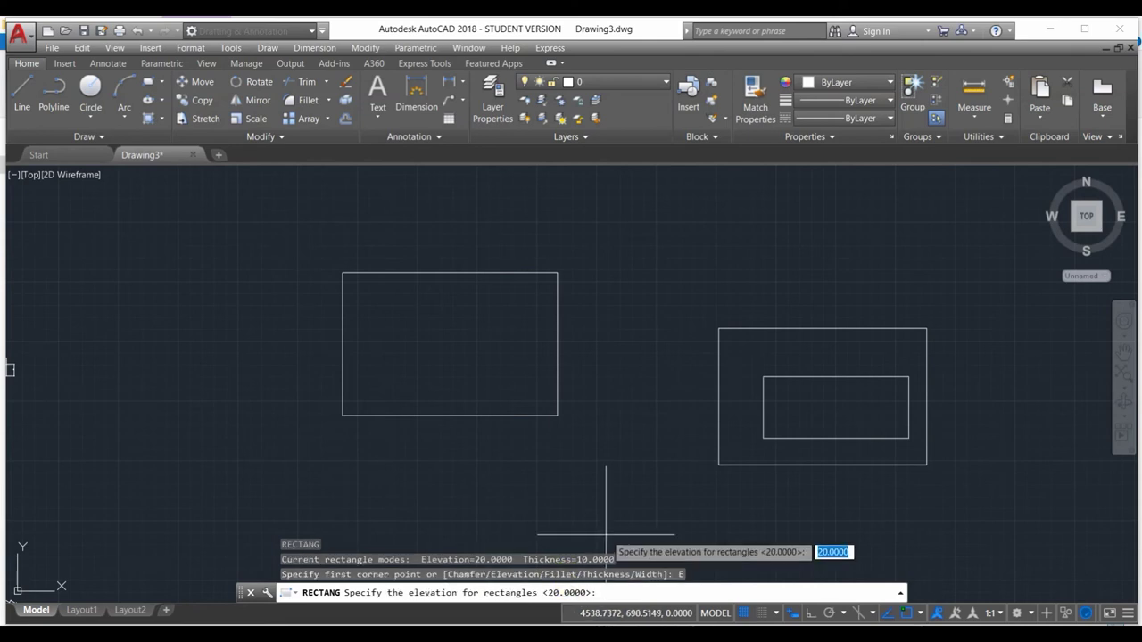
text(10)
key(Return)
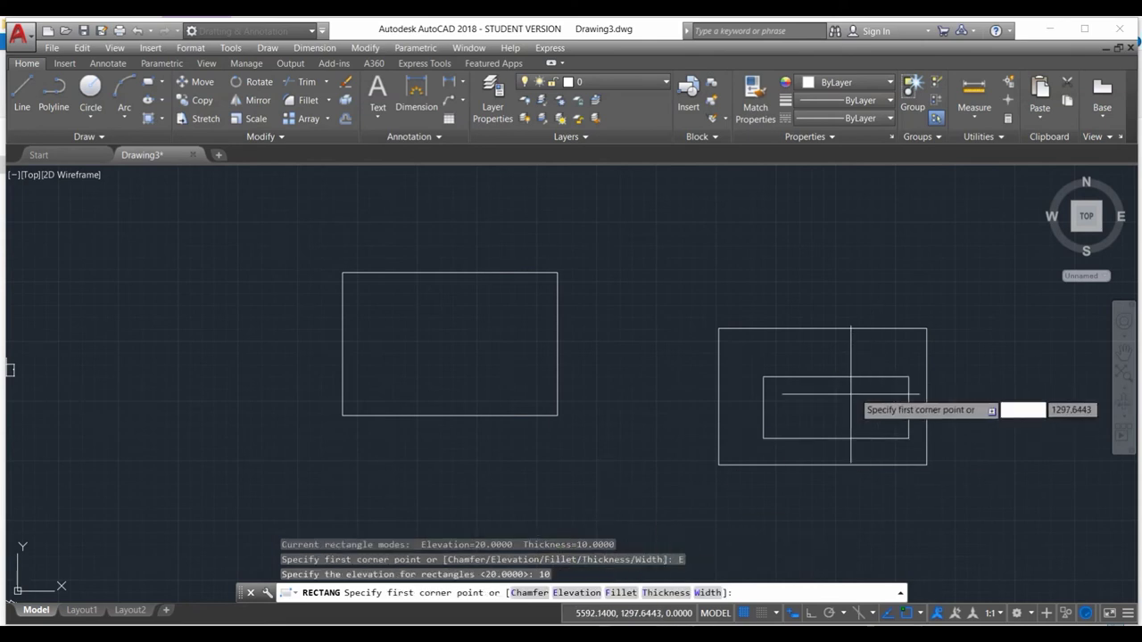
click(788, 400)
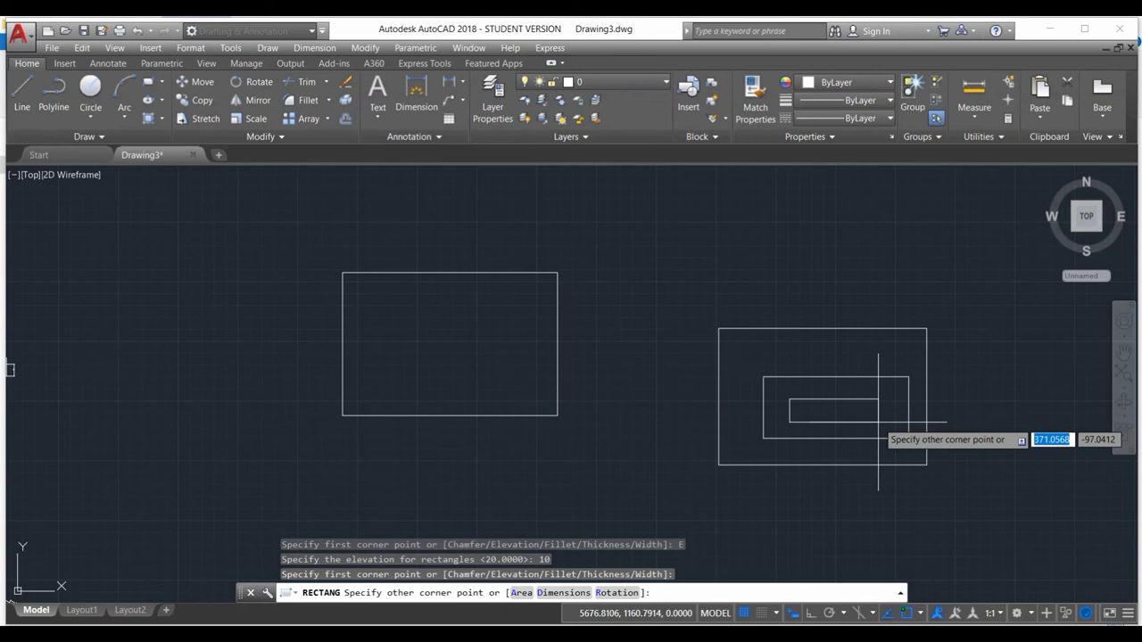
click(881, 424)
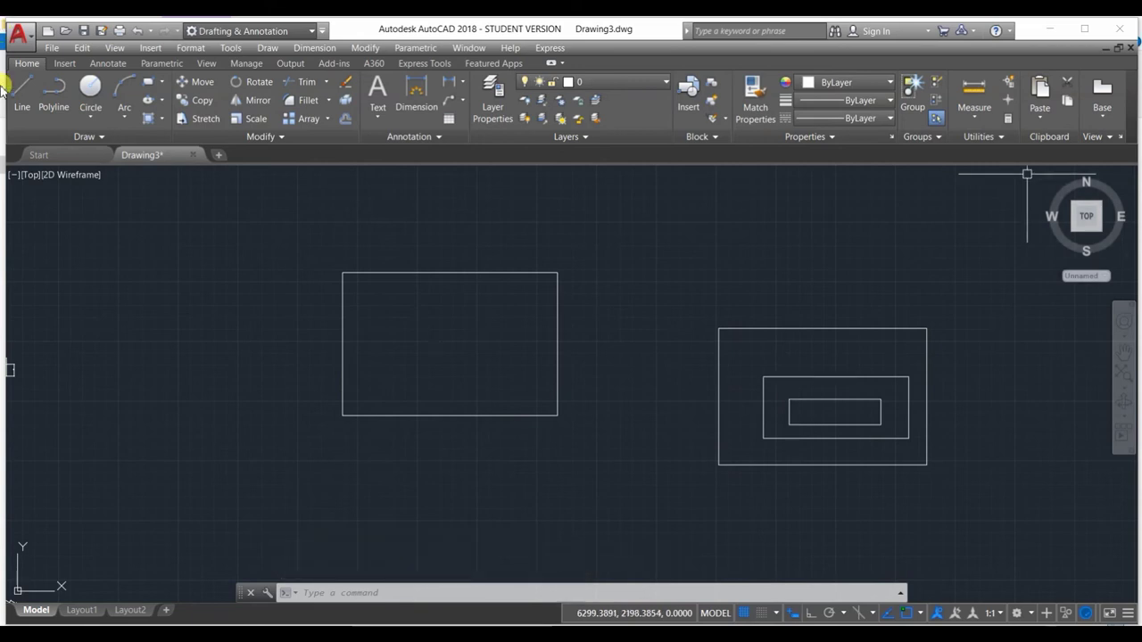
click(28, 175)
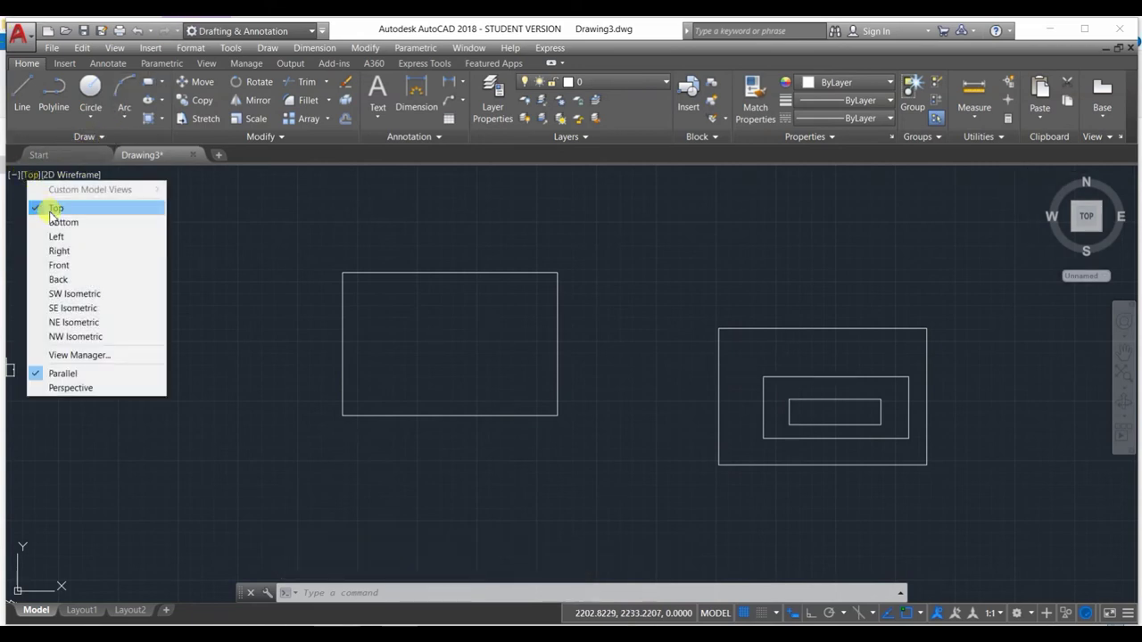
click(68, 263)
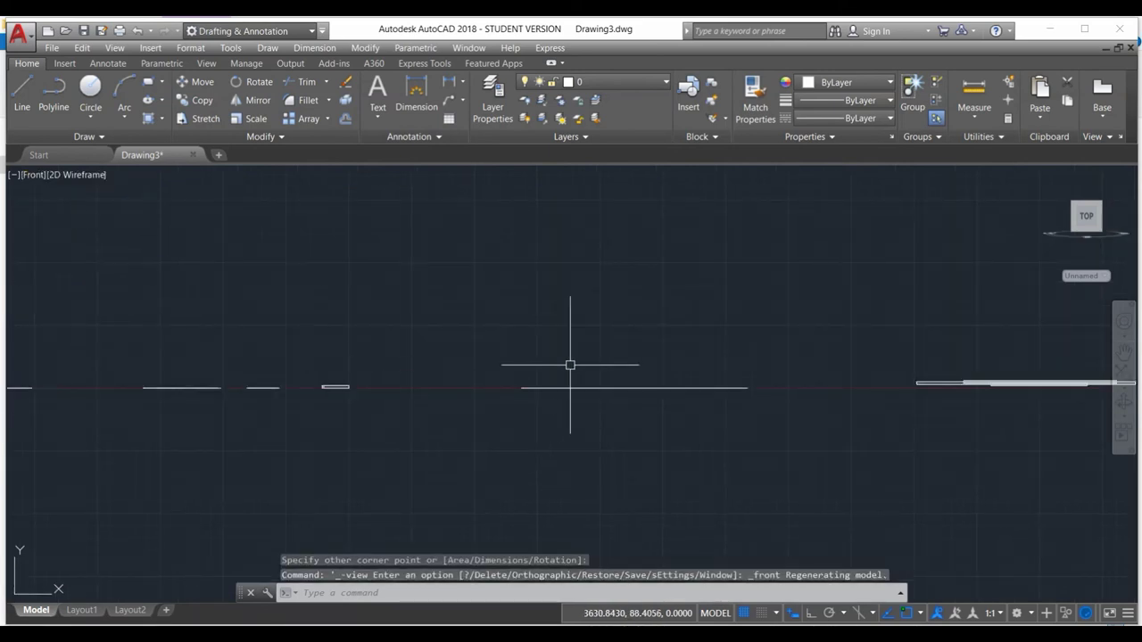
scroll(630, 364, down, 2)
scroll(770, 372, up, 3)
scroll(489, 381, up, 3)
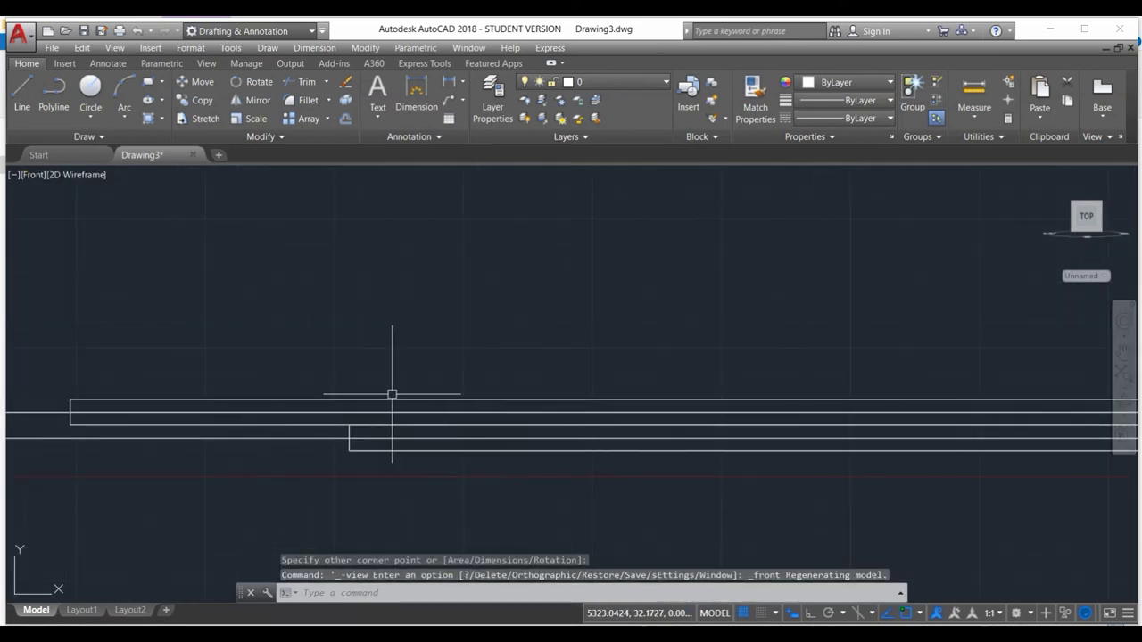
scroll(380, 400, down, 3)
scroll(316, 395, up, 4)
scroll(422, 378, up, 1)
scroll(446, 413, up, 3)
scroll(428, 395, down, 5)
scroll(476, 425, down, 3)
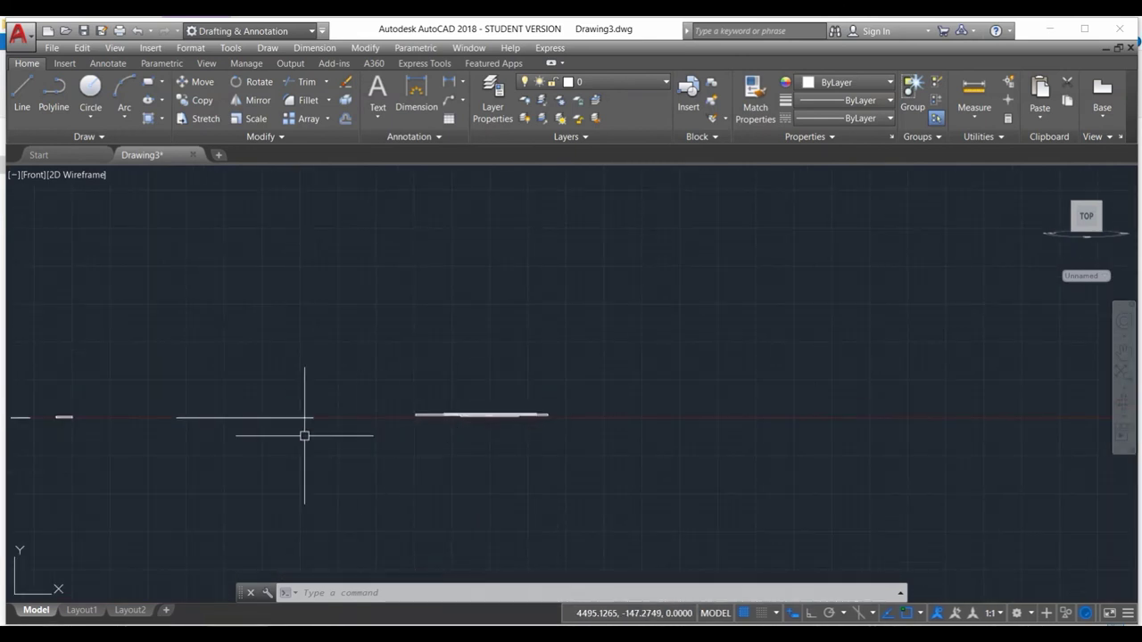
scroll(311, 413, up, 2)
scroll(589, 278, up, 2)
scroll(557, 355, up, 1)
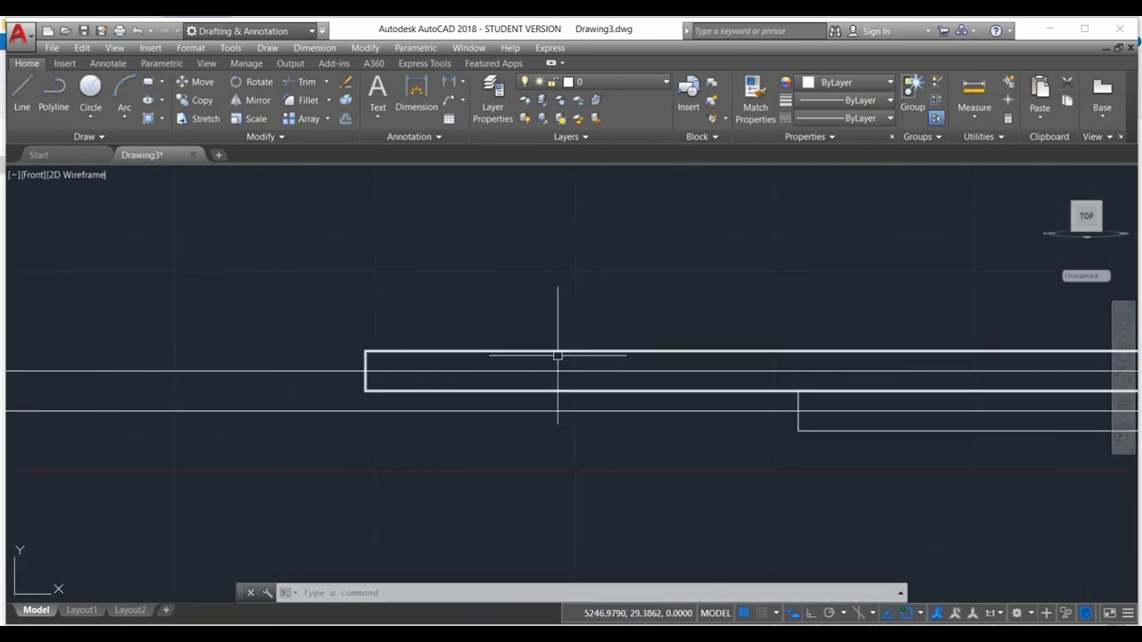
scroll(380, 357, up, 3)
scroll(375, 351, down, 4)
scroll(374, 352, up, 3)
scroll(374, 352, down, 5)
scroll(405, 349, up, 3)
scroll(216, 349, up, 5)
scroll(294, 354, down, 4)
scroll(294, 355, up, 4)
scroll(295, 355, down, 2)
scroll(294, 355, up, 2)
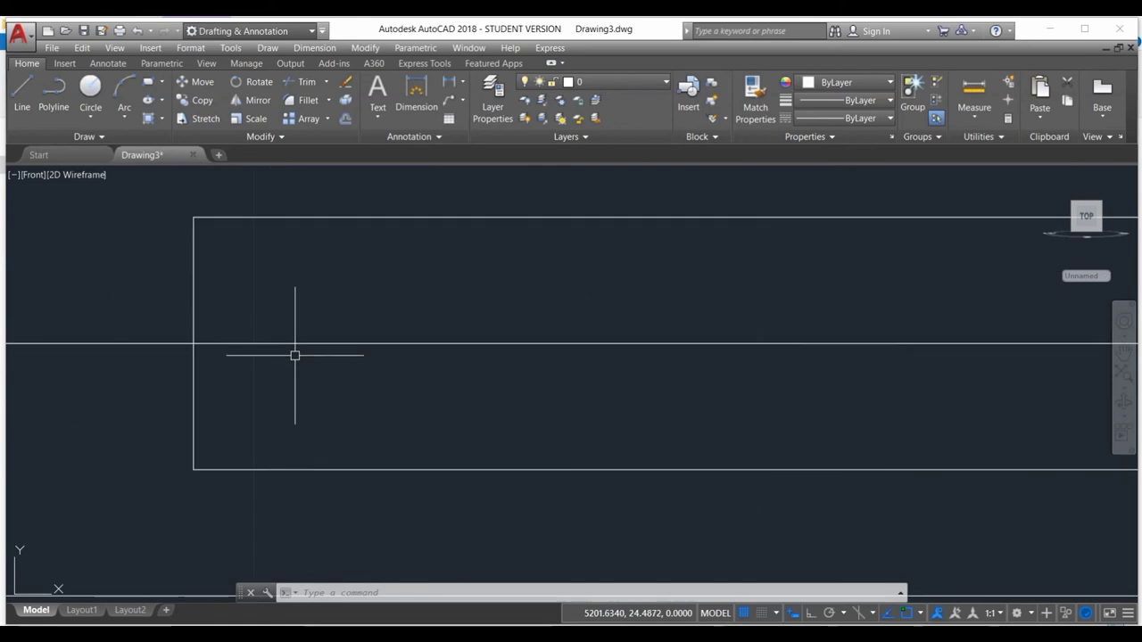
scroll(295, 355, down, 5)
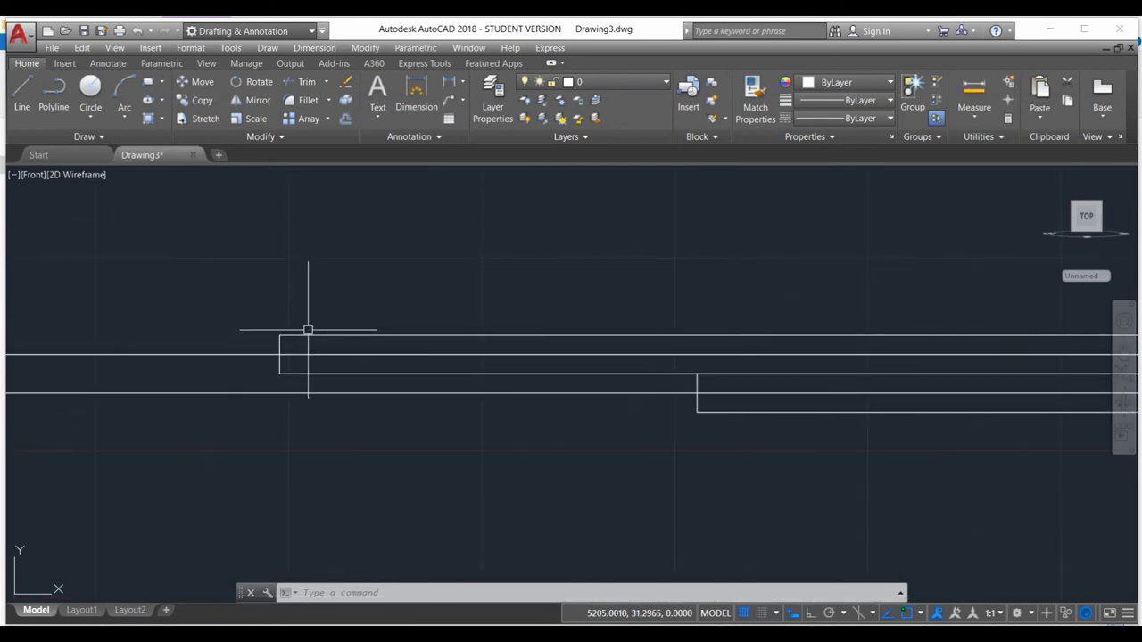
scroll(160, 373, down, 5)
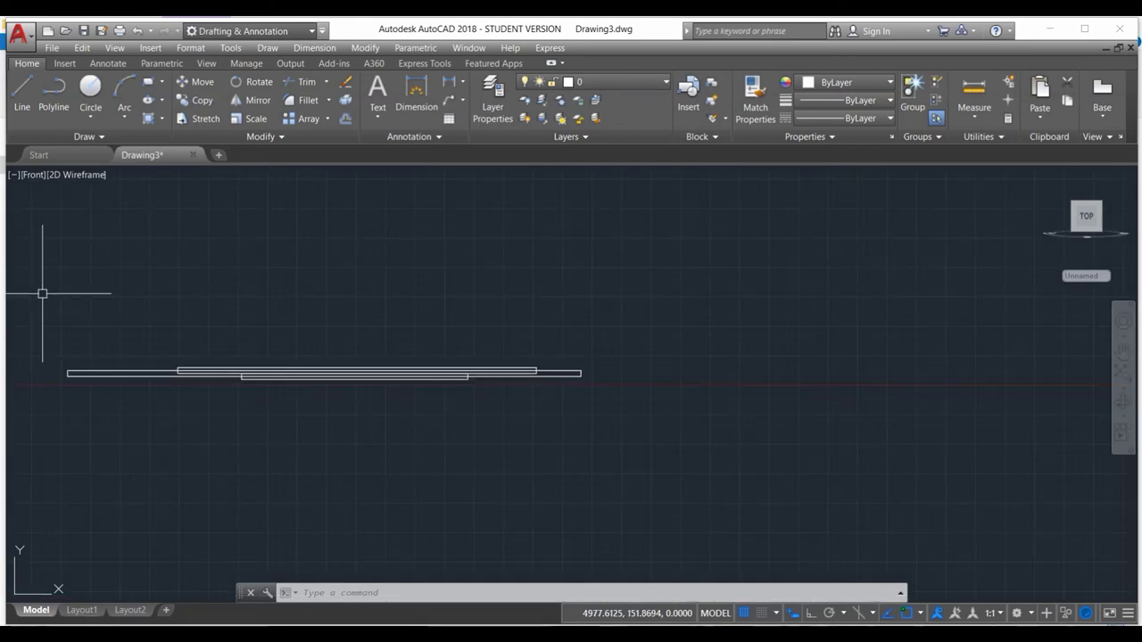
click(27, 175)
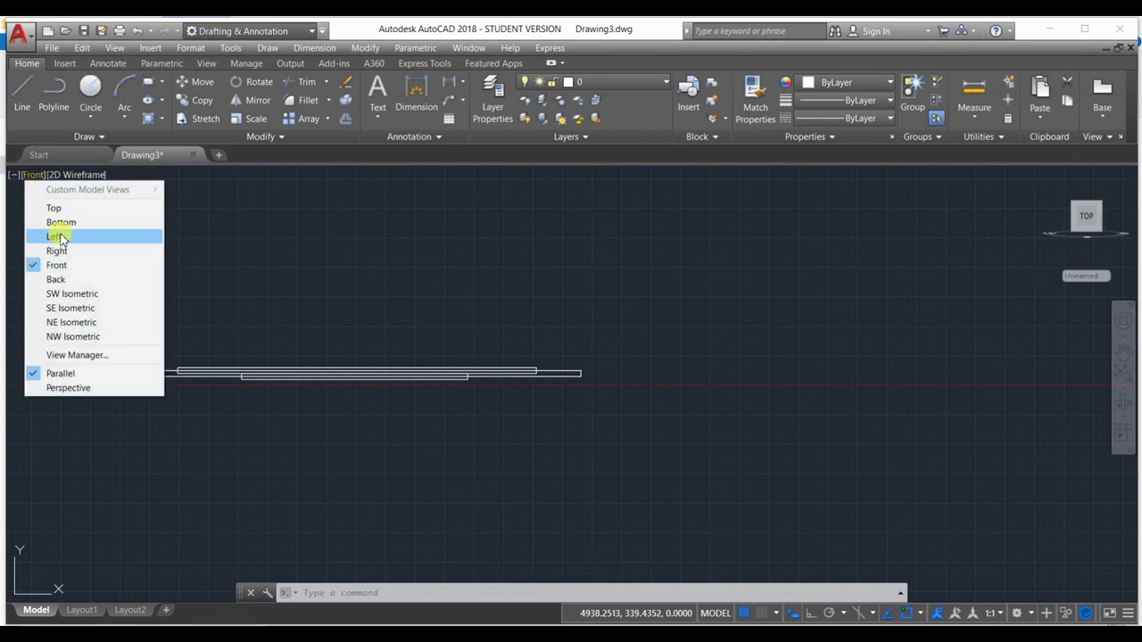
click(55, 209)
scroll(581, 509, down, 3)
scroll(721, 485, up, 2)
- Window-select the three nested rectangles and delete them
click(724, 531)
click(557, 382)
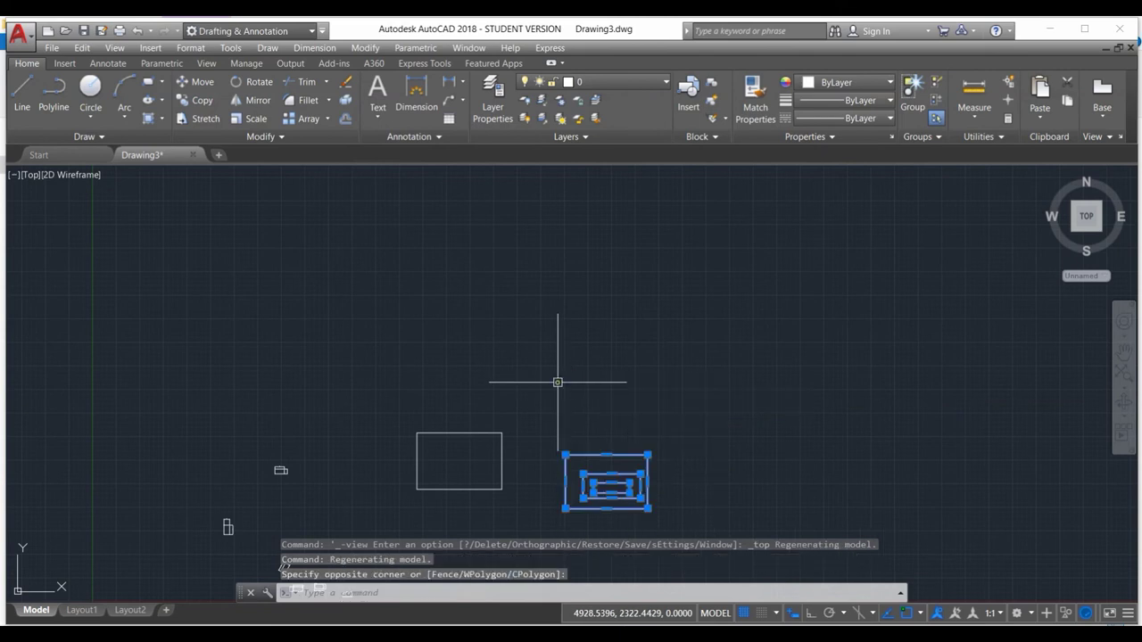
key(Delete)
text(REC)
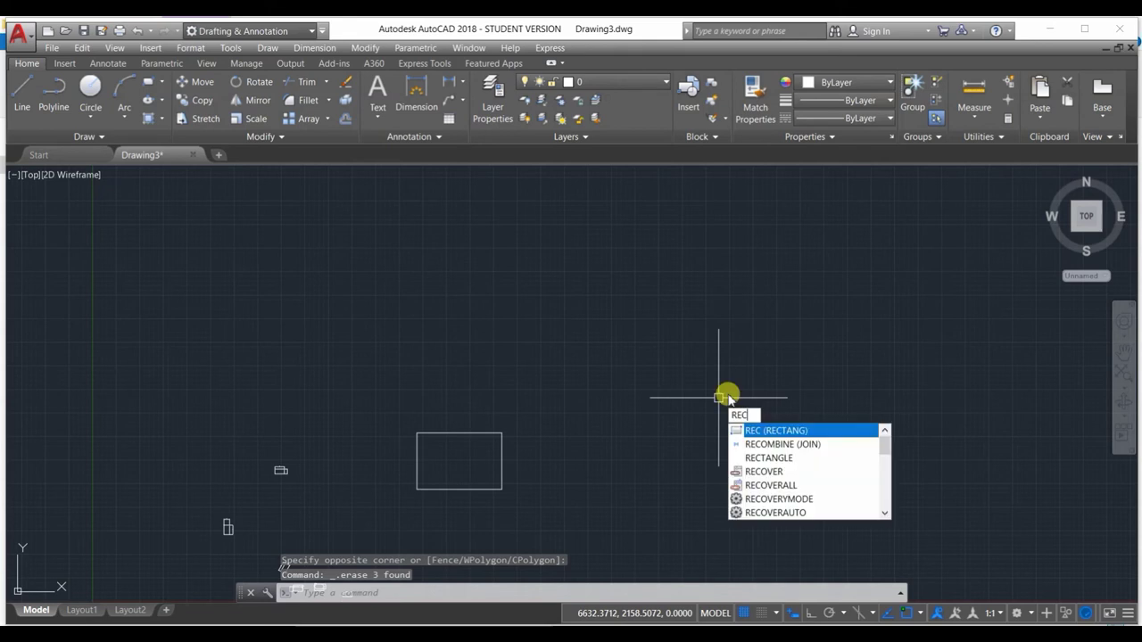
- Draw a new rectangle with thickness 0 beside the original one
key(Return)
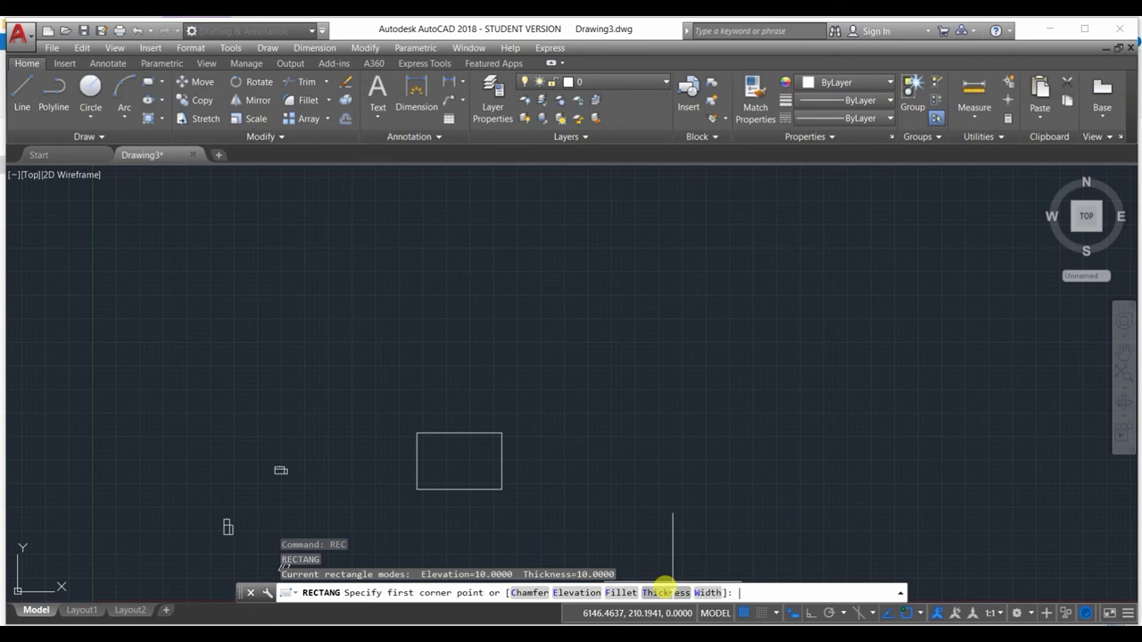
click(666, 593)
text(0)
key(Return)
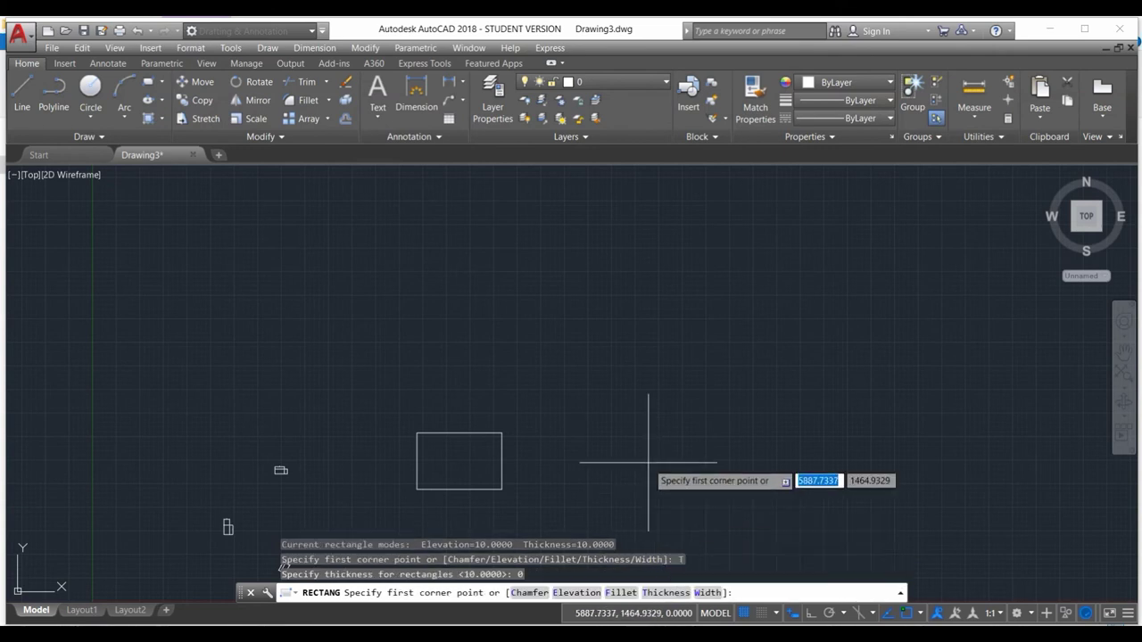
click(647, 460)
click(767, 358)
key(Escape)
scroll(721, 421, up, 2)
scroll(714, 425, down, 4)
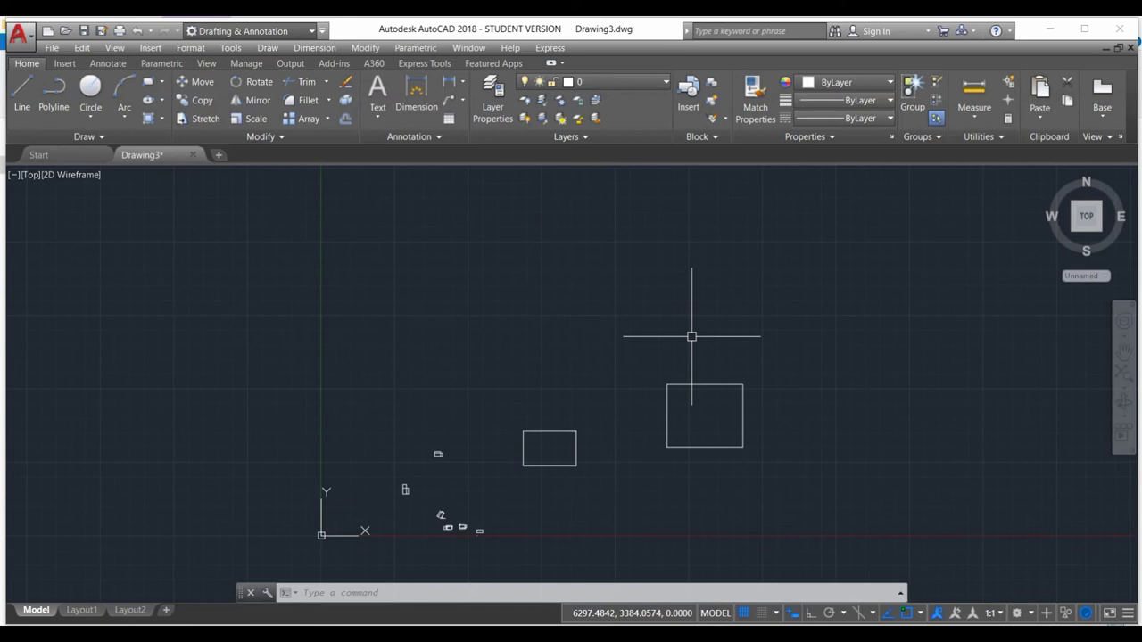
- Open a new blank drawing tab and close it, returning to Drawing3
click(220, 155)
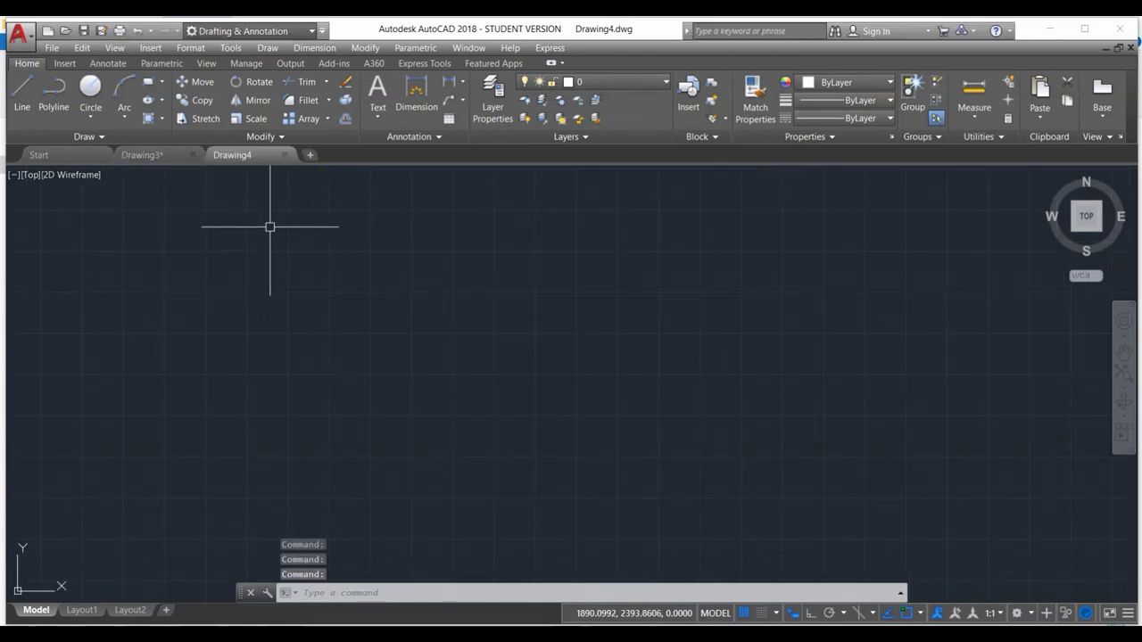
click(283, 156)
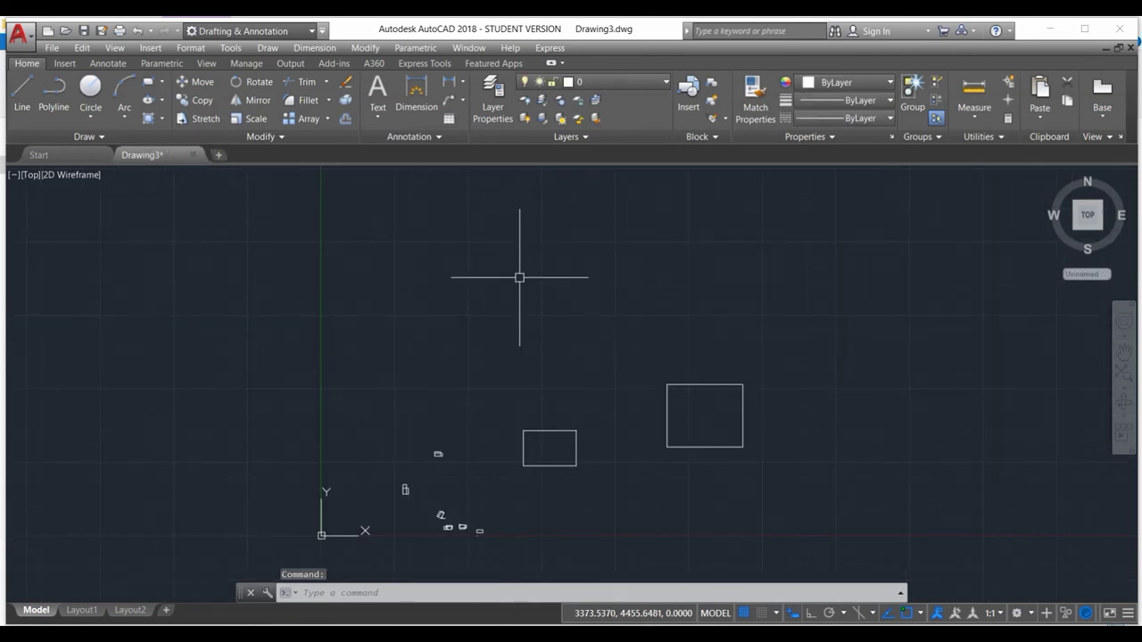
scroll(691, 406, up, 5)
scroll(481, 348, down, 5)
scroll(473, 375, up, 5)
scroll(464, 364, down, 5)
scroll(456, 327, up, 5)
scroll(455, 326, down, 5)
scroll(446, 309, up, 5)
scroll(446, 309, down, 5)
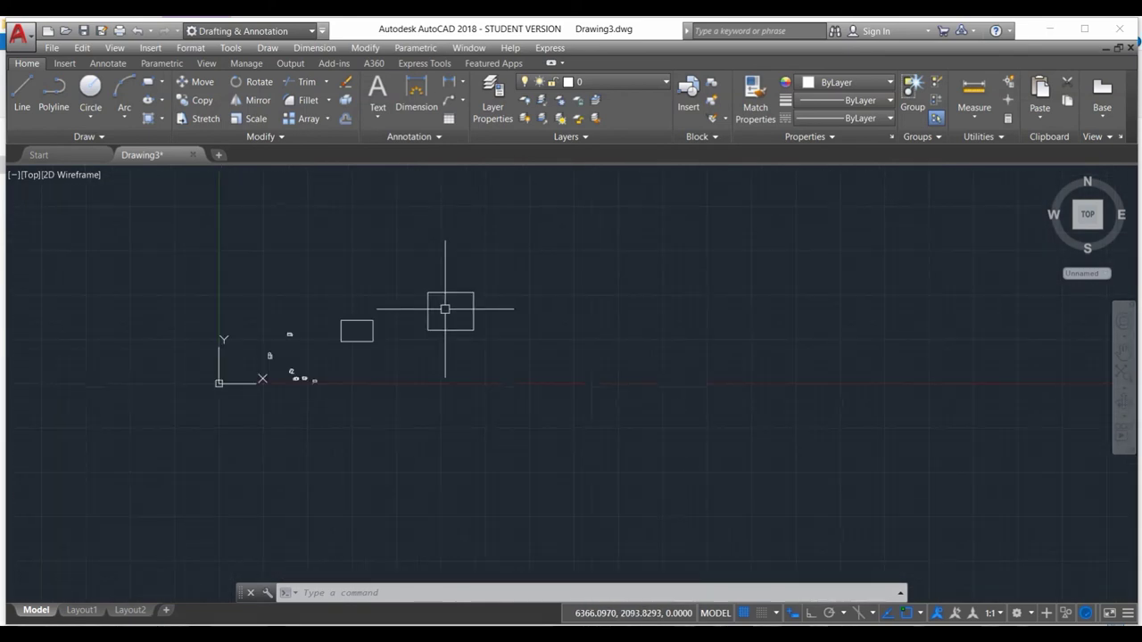
scroll(562, 323, up, 5)
scroll(513, 310, down, 5)
scroll(368, 286, up, 5)
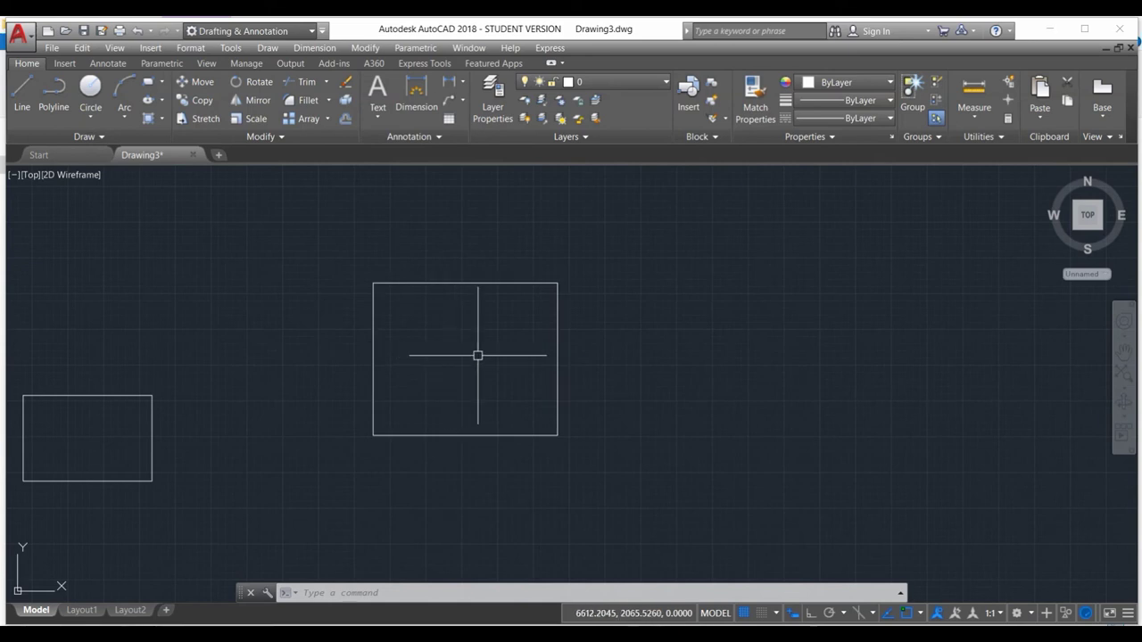
scroll(452, 355, down, 5)
scroll(517, 339, up, 4)
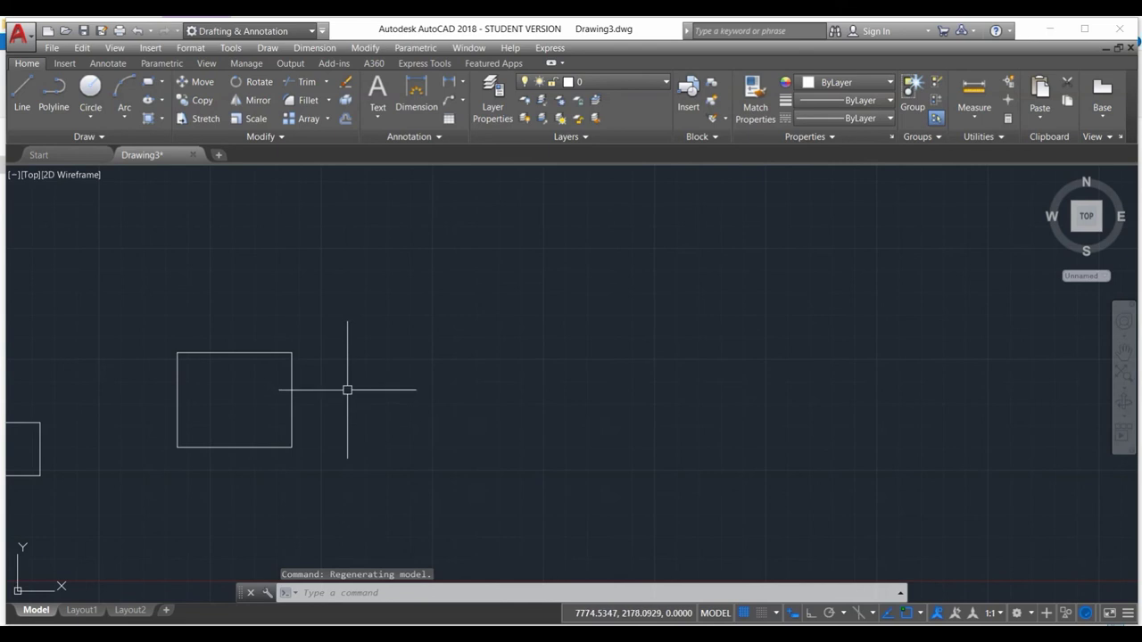
text(rec)
- Draw a large rectangle at elevation 15
key(Return)
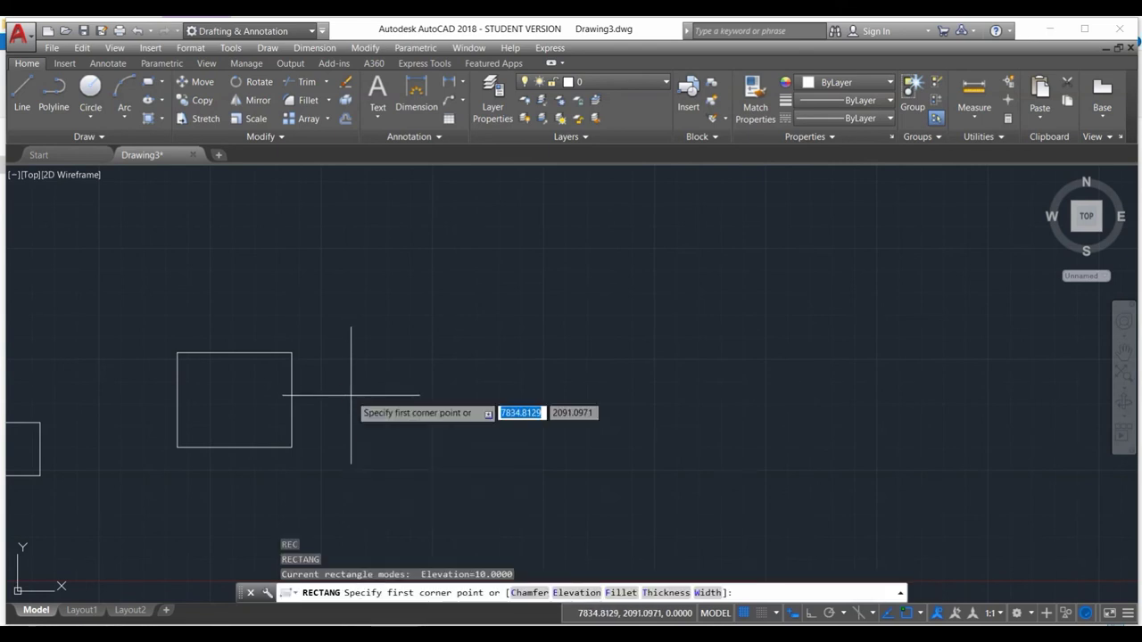
click(446, 450)
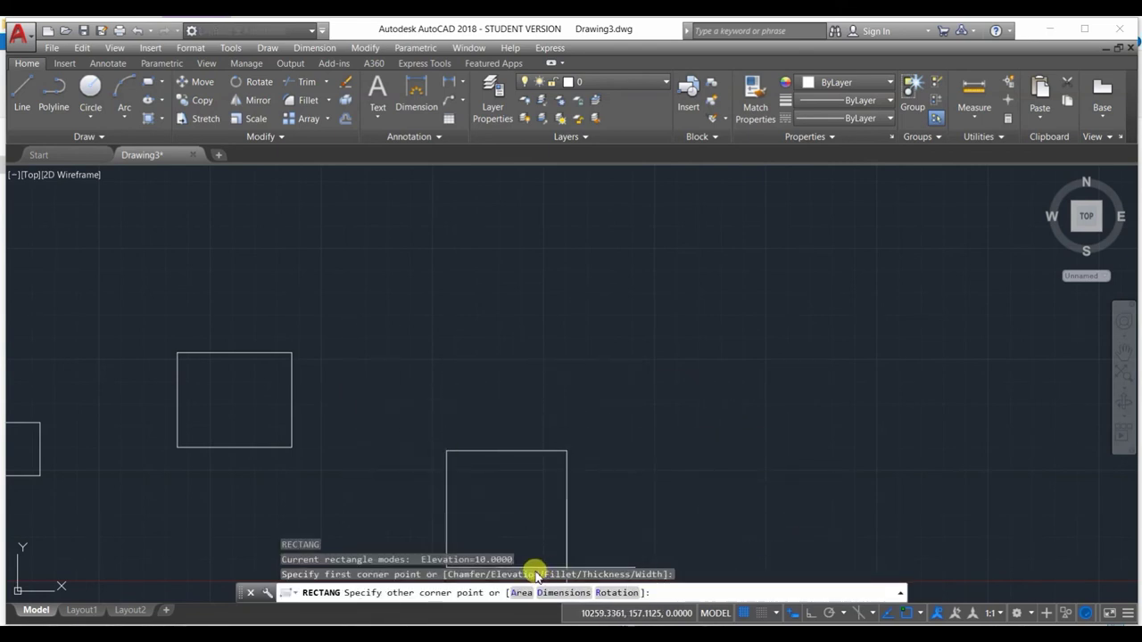
key(Escape)
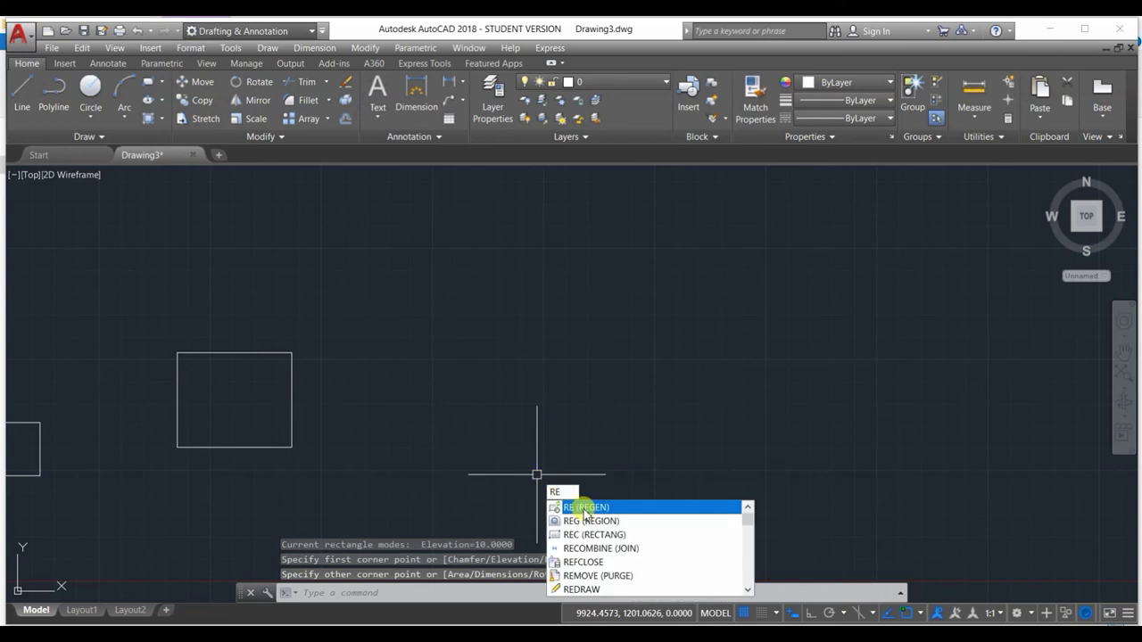
text(c)
key(Return)
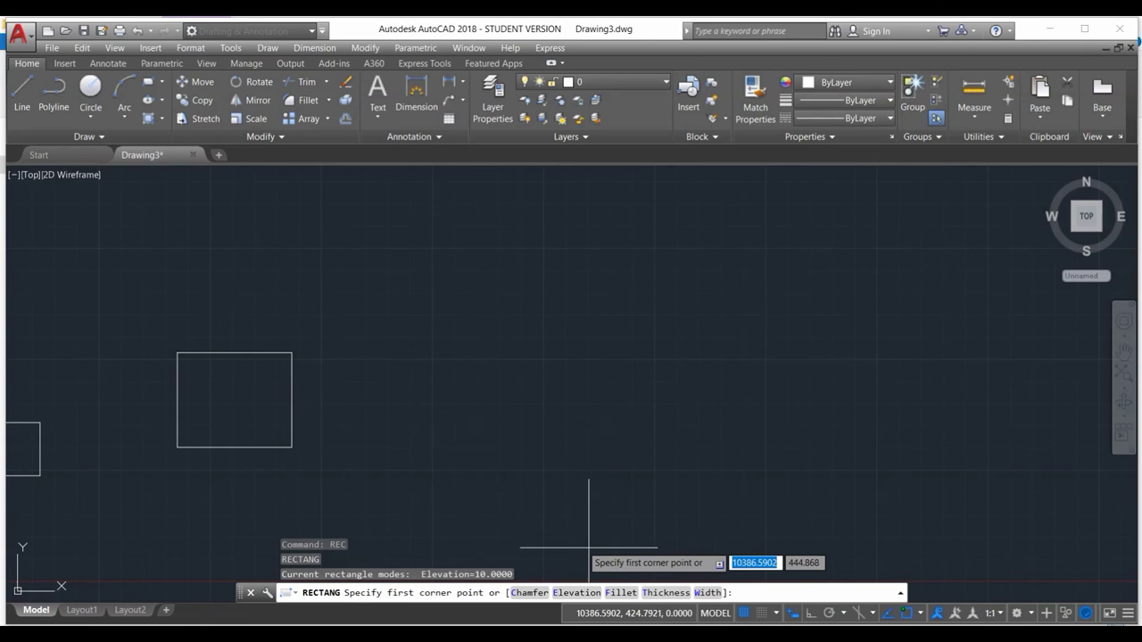
click(578, 594)
text(15)
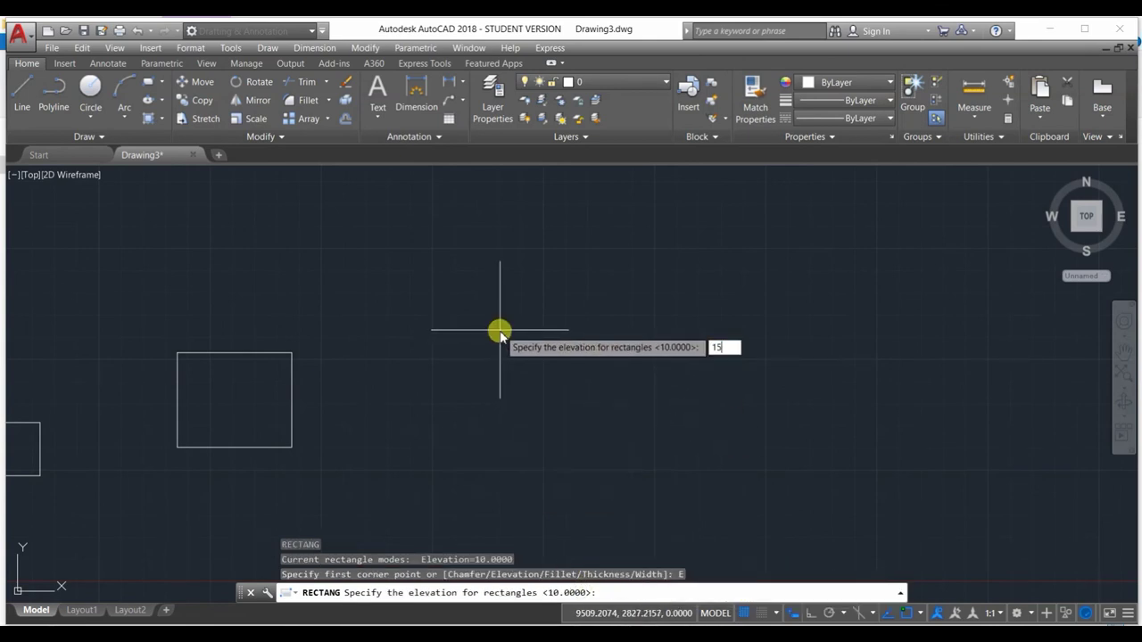
key(Return)
click(499, 330)
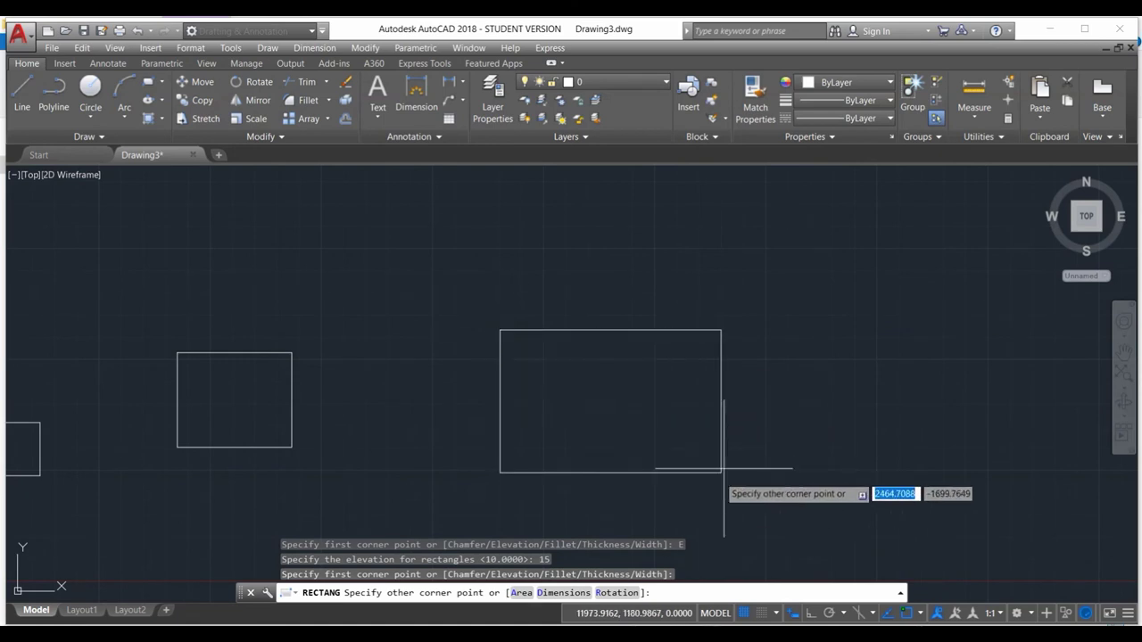
click(767, 482)
text(rec)
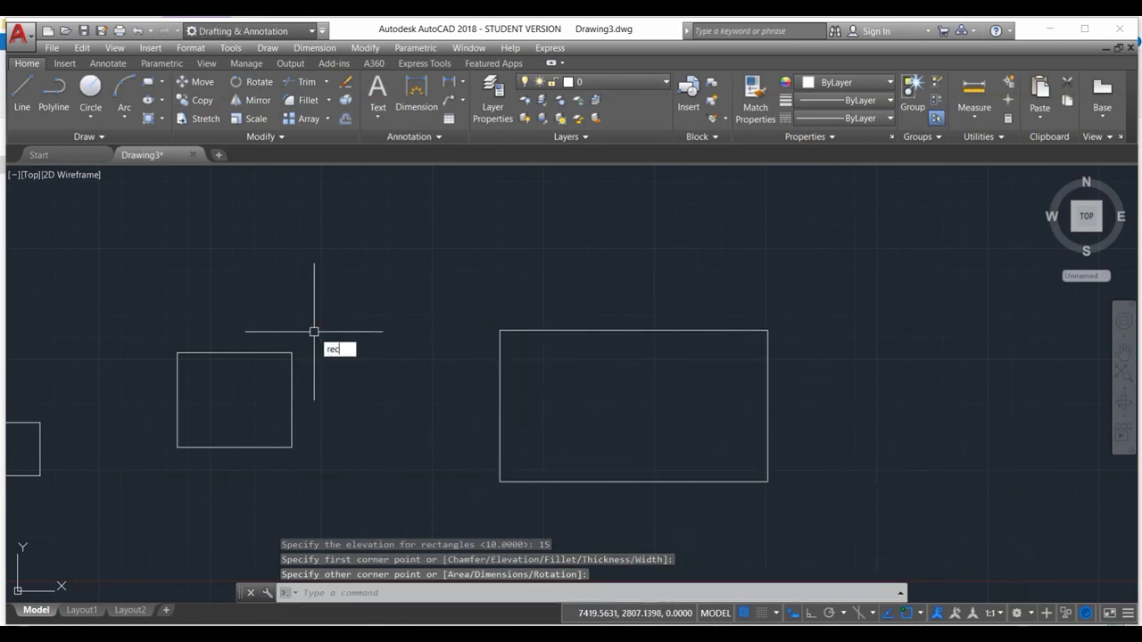
- Draw a middle rectangle at elevation 20 inside the elevation-15 rectangle
key(Return)
key(Return)
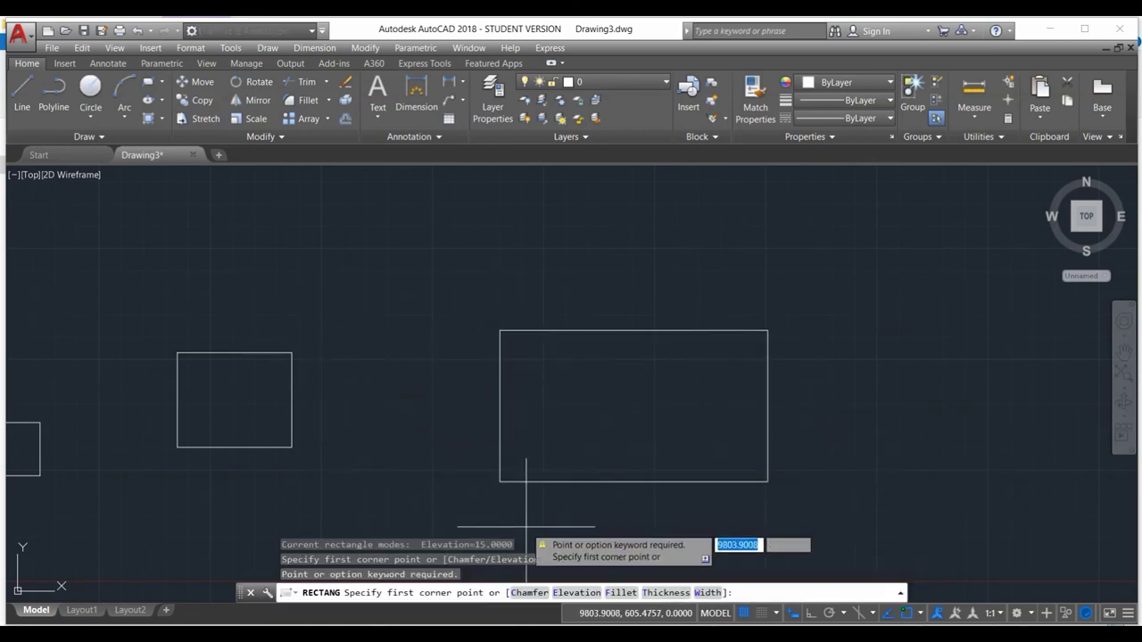
text(e)
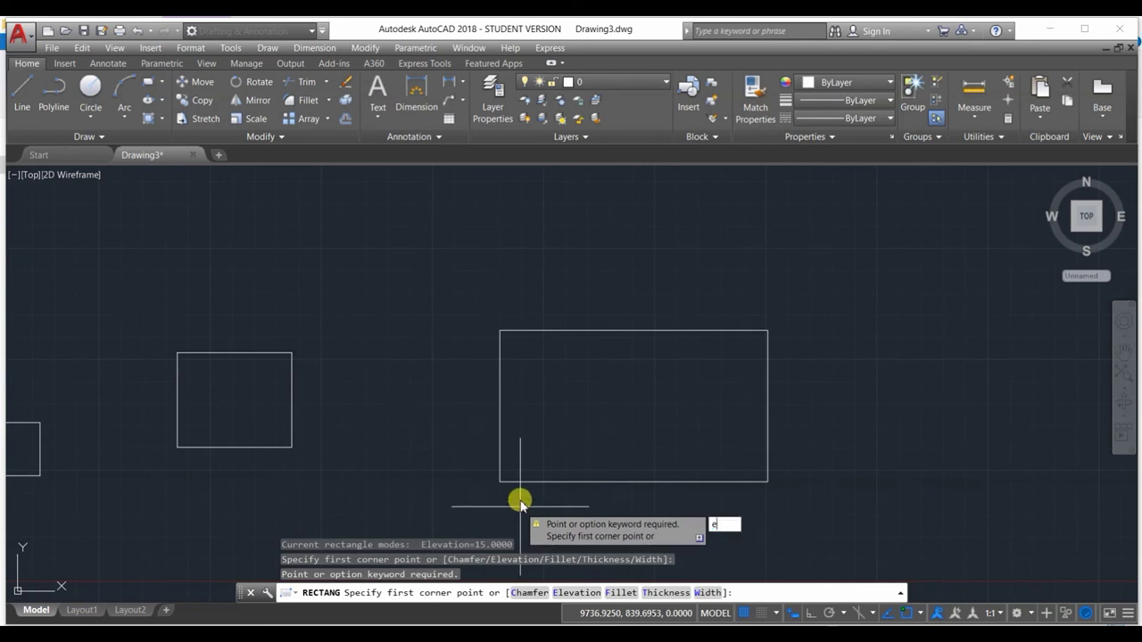
key(Return)
text(2)
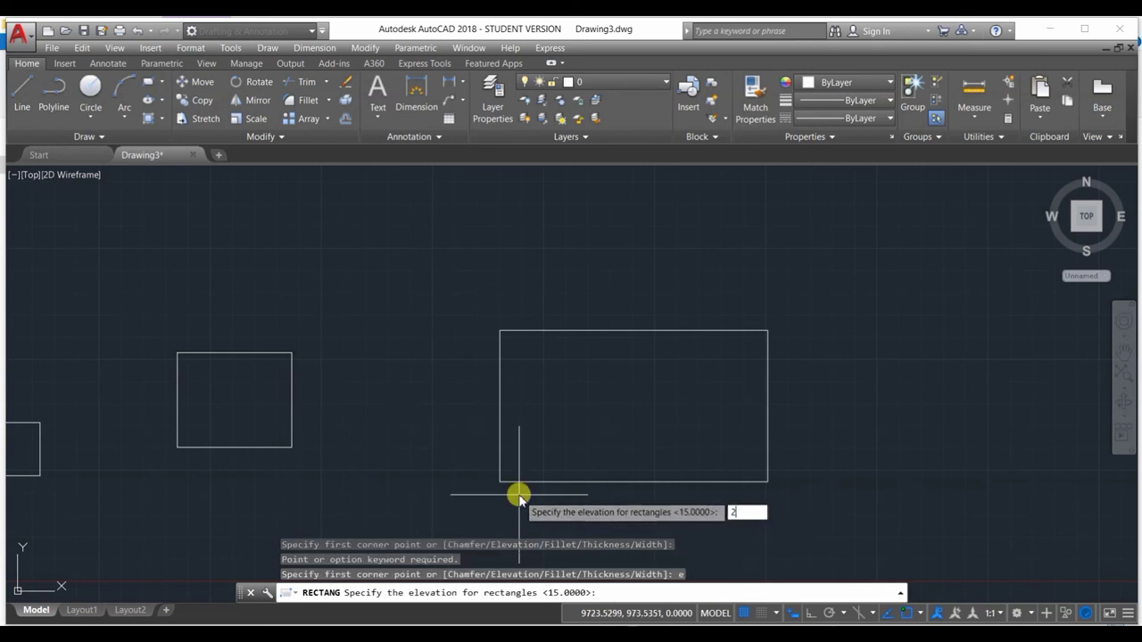
key(Return)
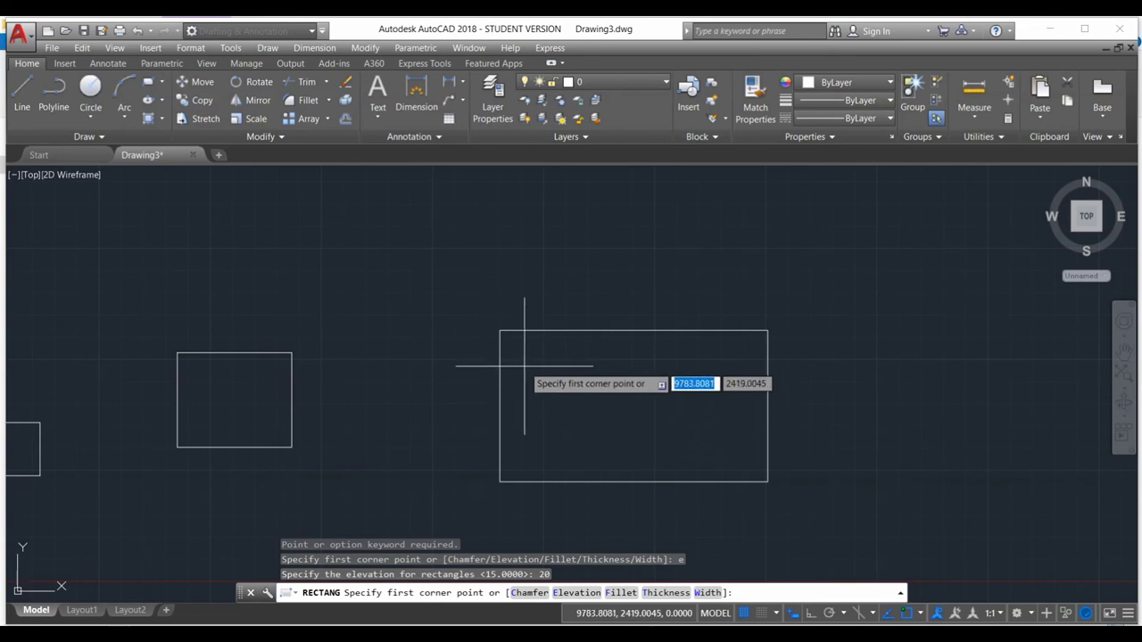
click(523, 367)
click(749, 460)
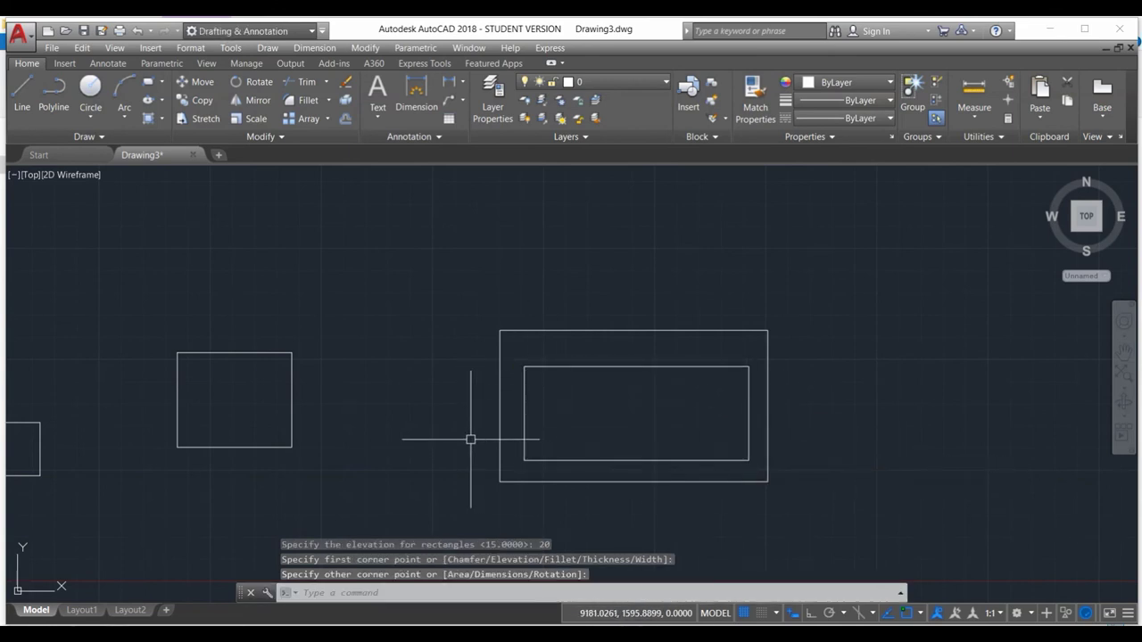
- Draw an innermost rectangle at elevation 10 inside the middle rectangle
text(rec)
key(Return)
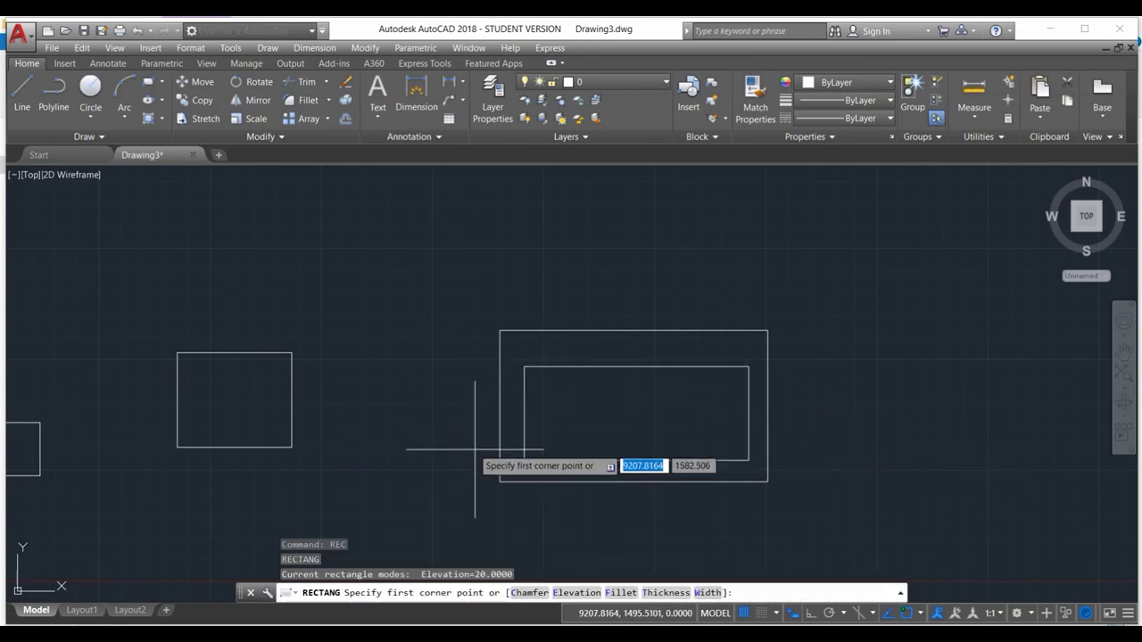
click(580, 593)
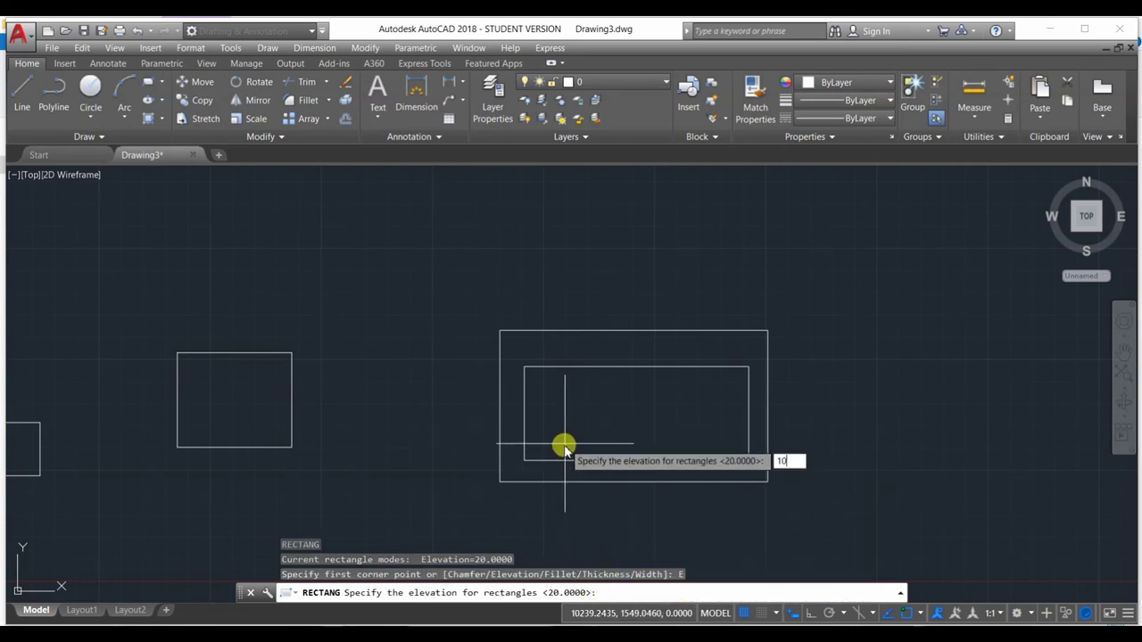
key(Return)
click(553, 387)
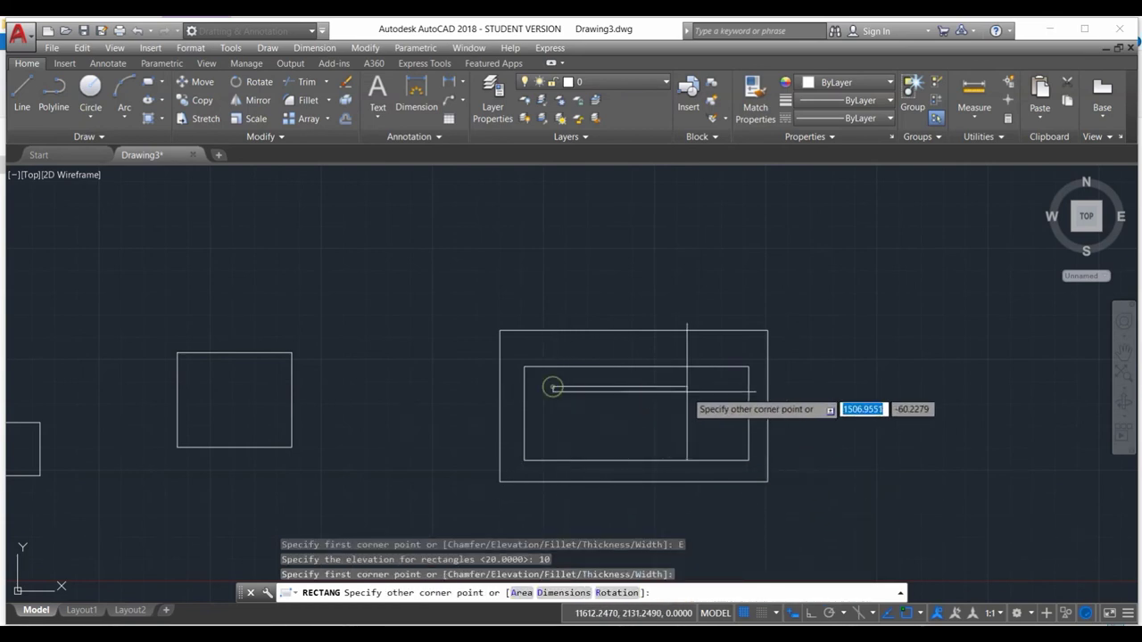
click(717, 436)
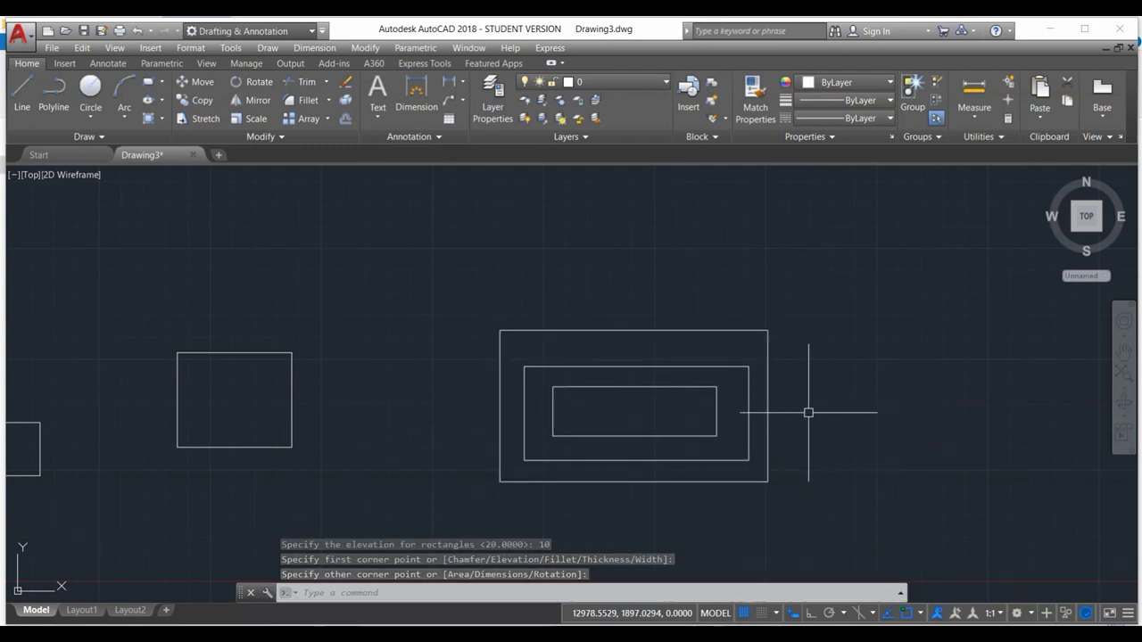
- Switch the viewport to the Front view and zoom in on the edge-on rectangles
click(30, 175)
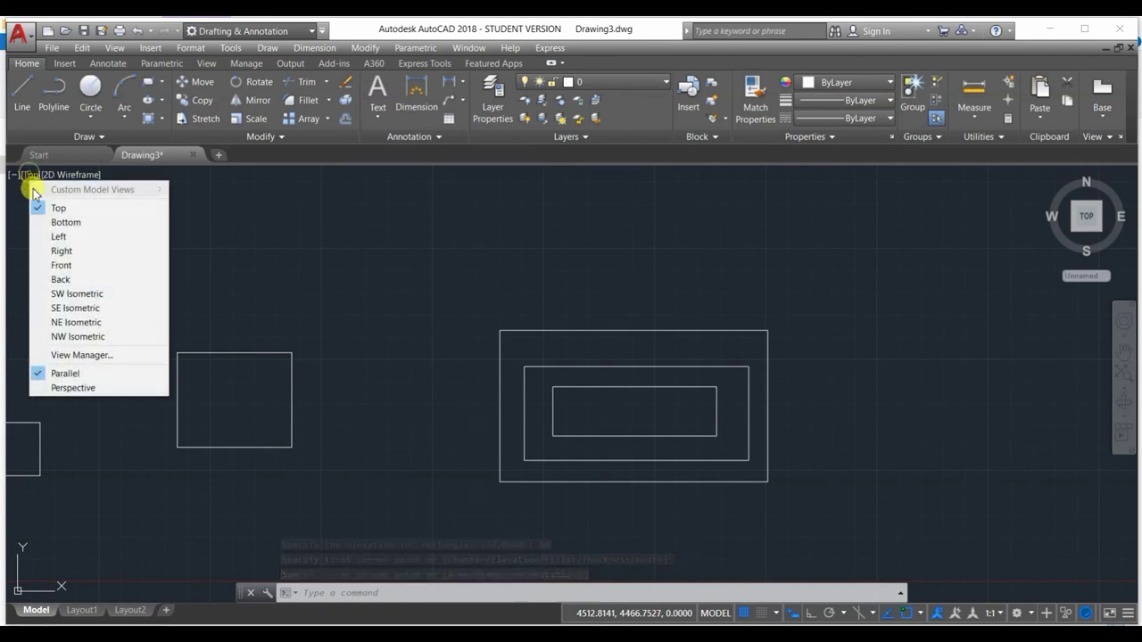
click(64, 265)
scroll(978, 377, up, 2)
scroll(744, 396, up, 2)
scroll(615, 378, up, 2)
scroll(591, 376, up, 1)
scroll(592, 376, down, 2)
scroll(543, 365, down, 1)
scroll(523, 360, down, 1)
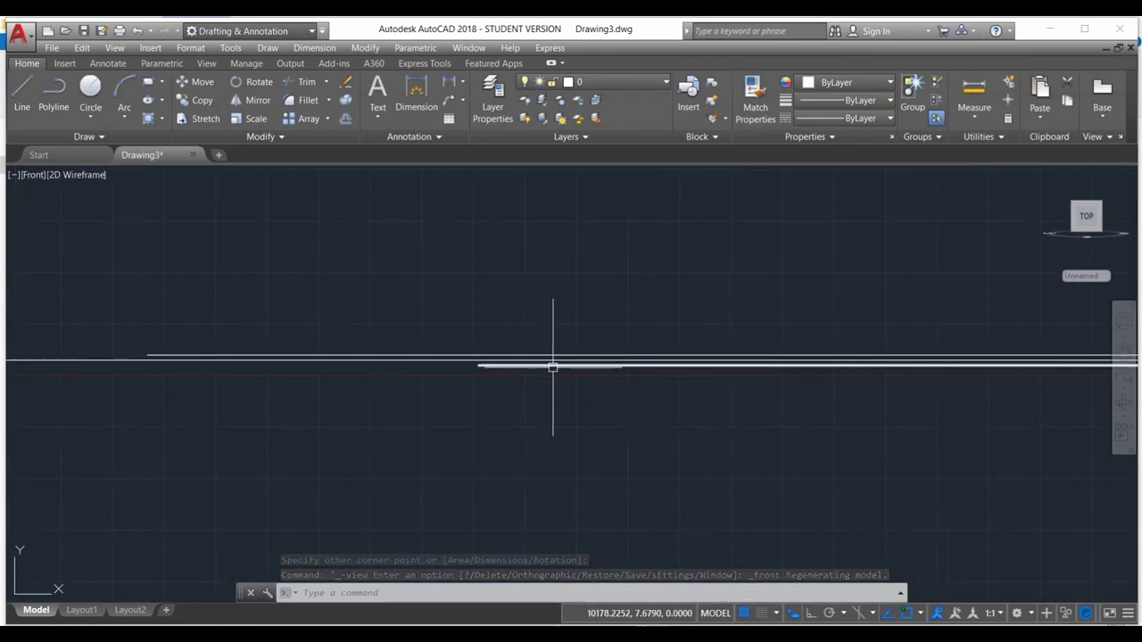
scroll(318, 365, up, 2)
scroll(311, 362, up, 1)
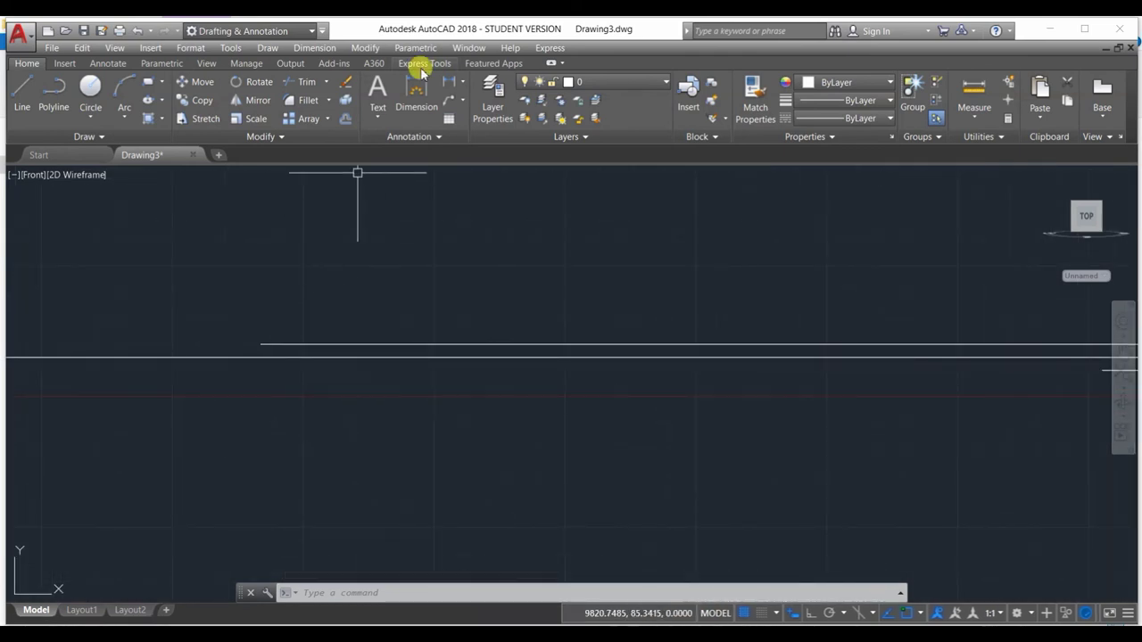
- Add vertical linear dimensions of 5 and 10 between the horizontal lines, then orbit the model
click(446, 81)
scroll(260, 346, up, 2)
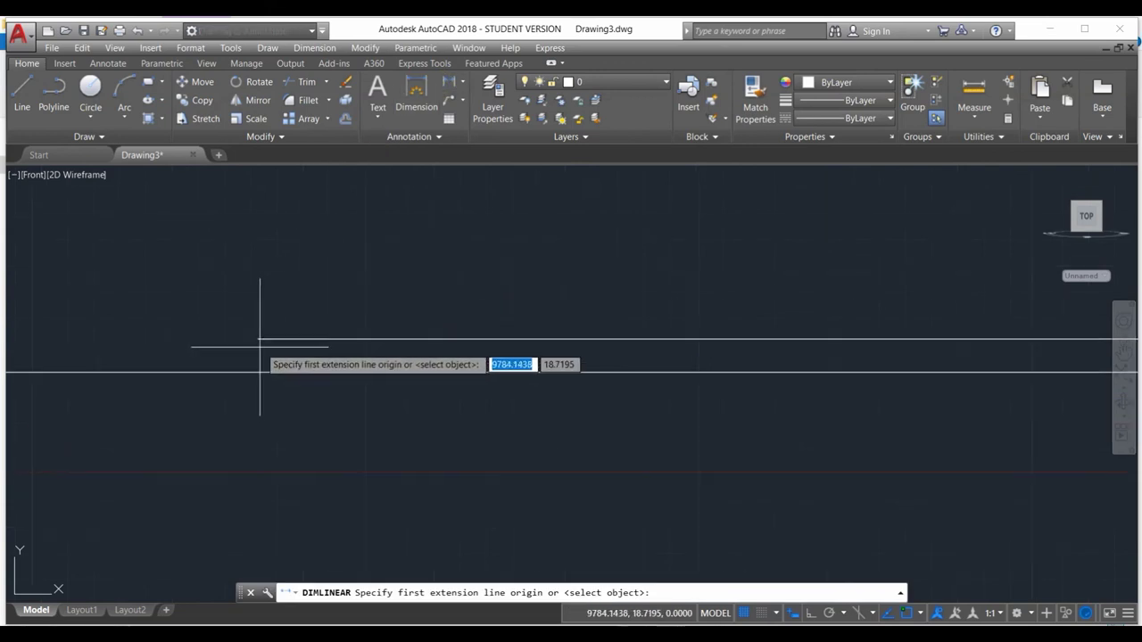
click(258, 339)
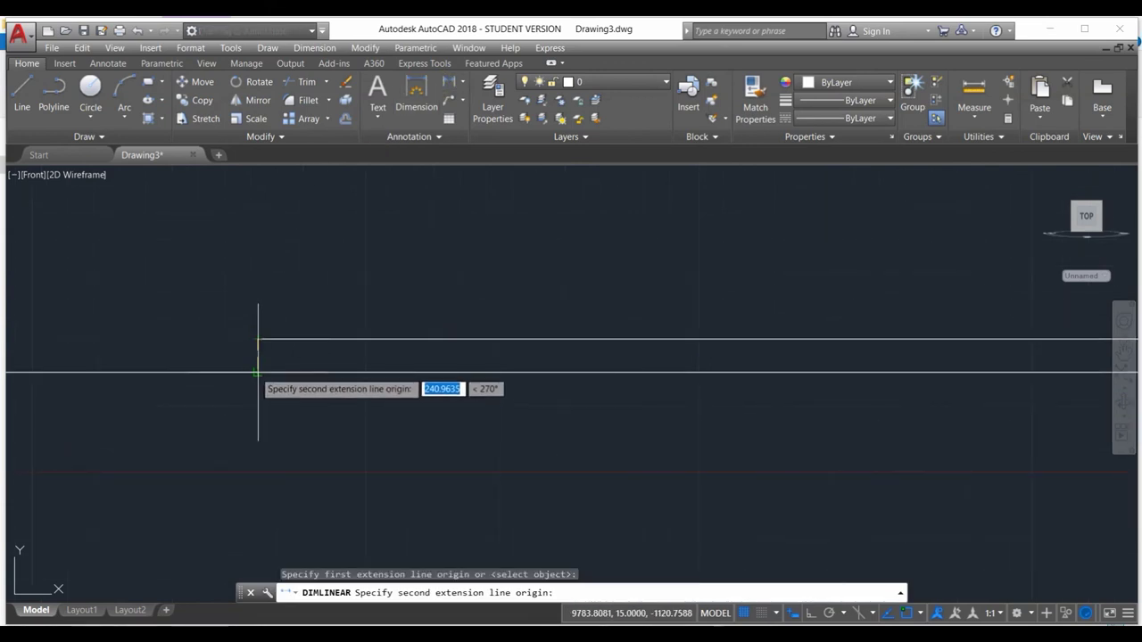
click(258, 372)
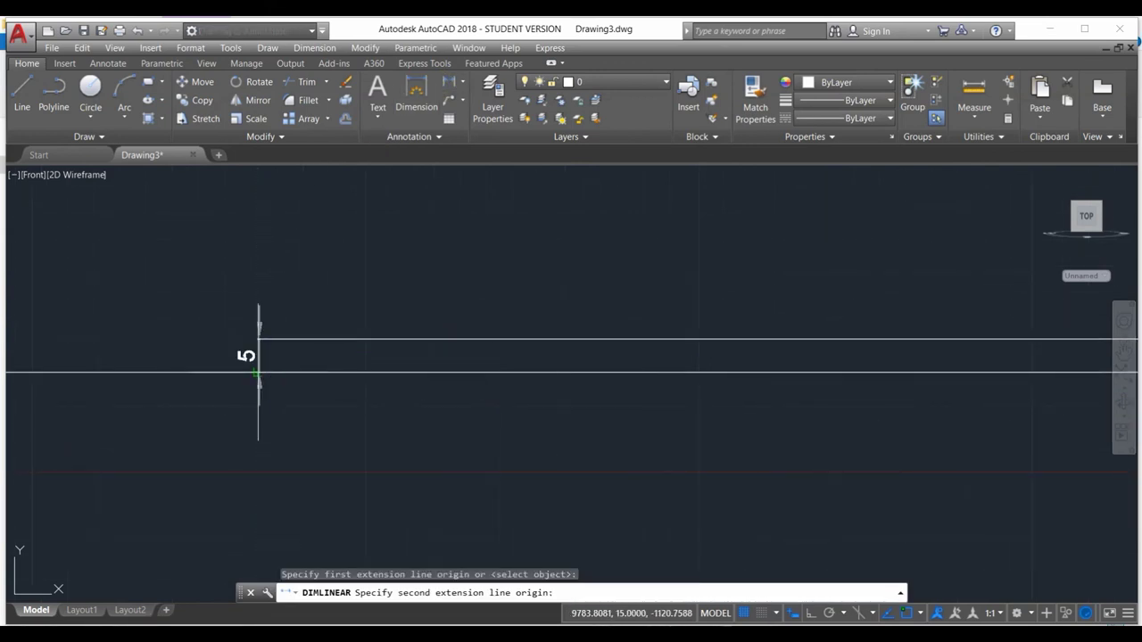
click(228, 353)
click(447, 82)
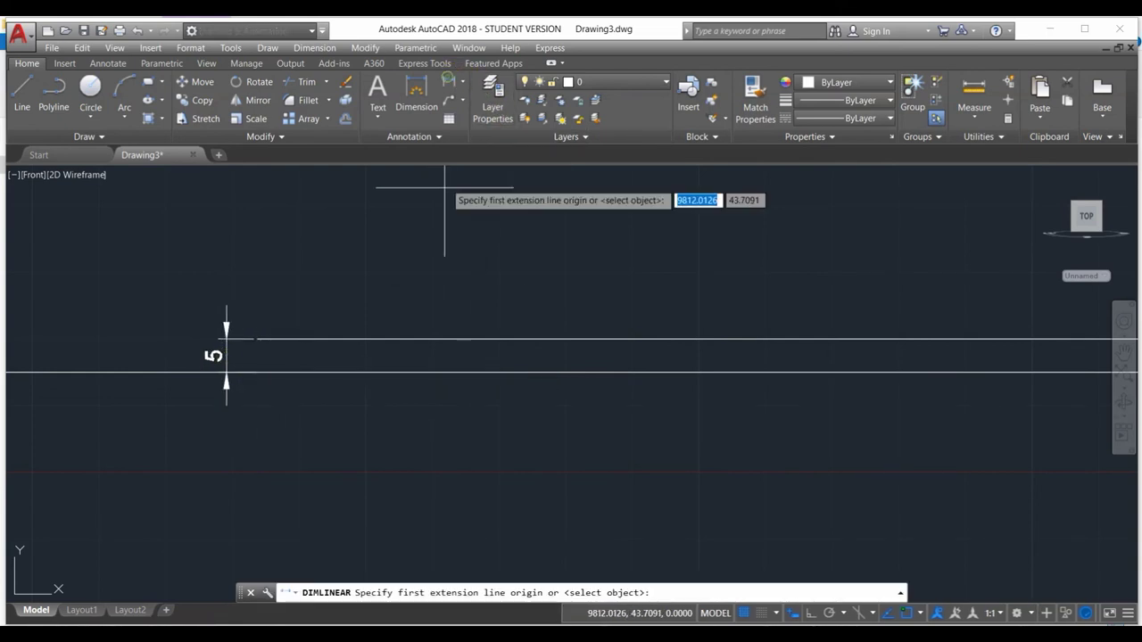
scroll(437, 201, down, 5)
scroll(961, 242, up, 5)
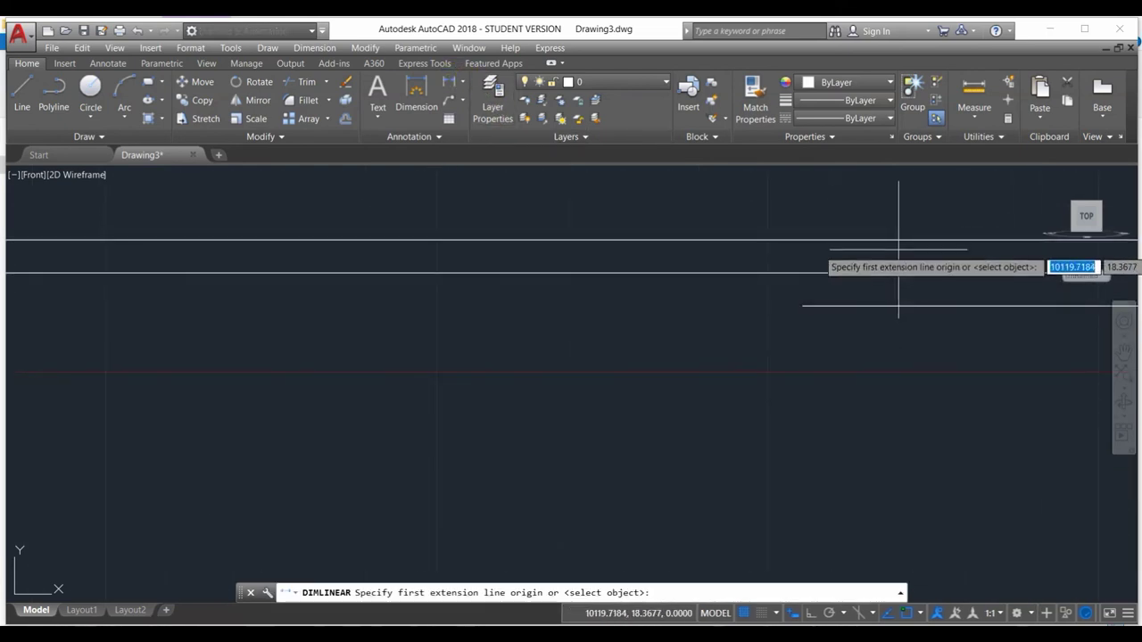
click(803, 306)
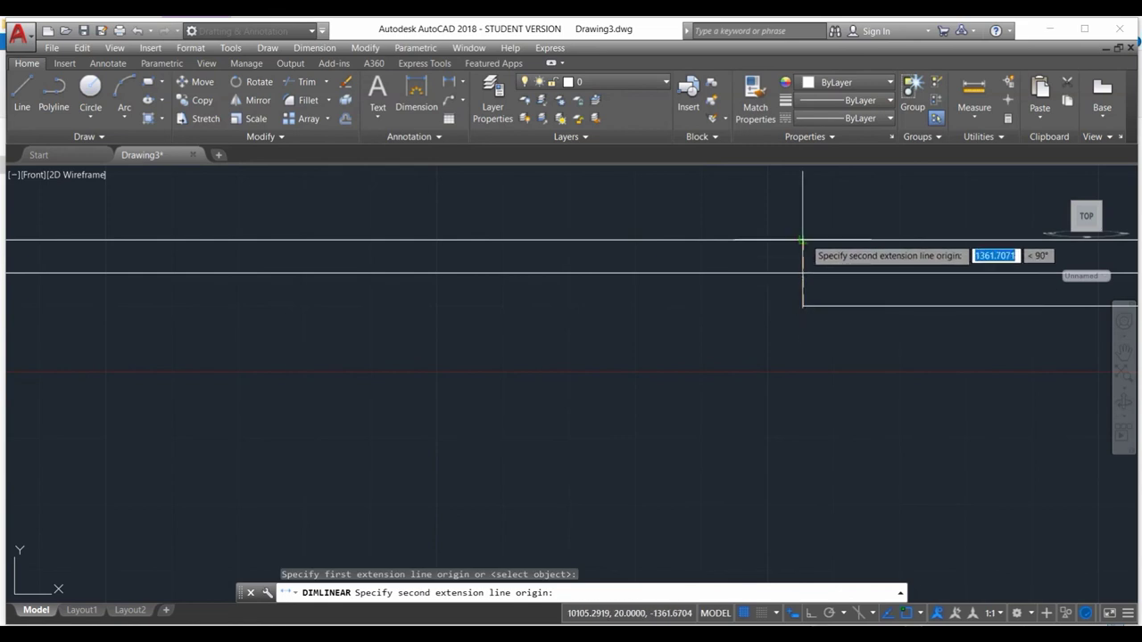
click(805, 239)
click(705, 268)
scroll(589, 327, down, 5)
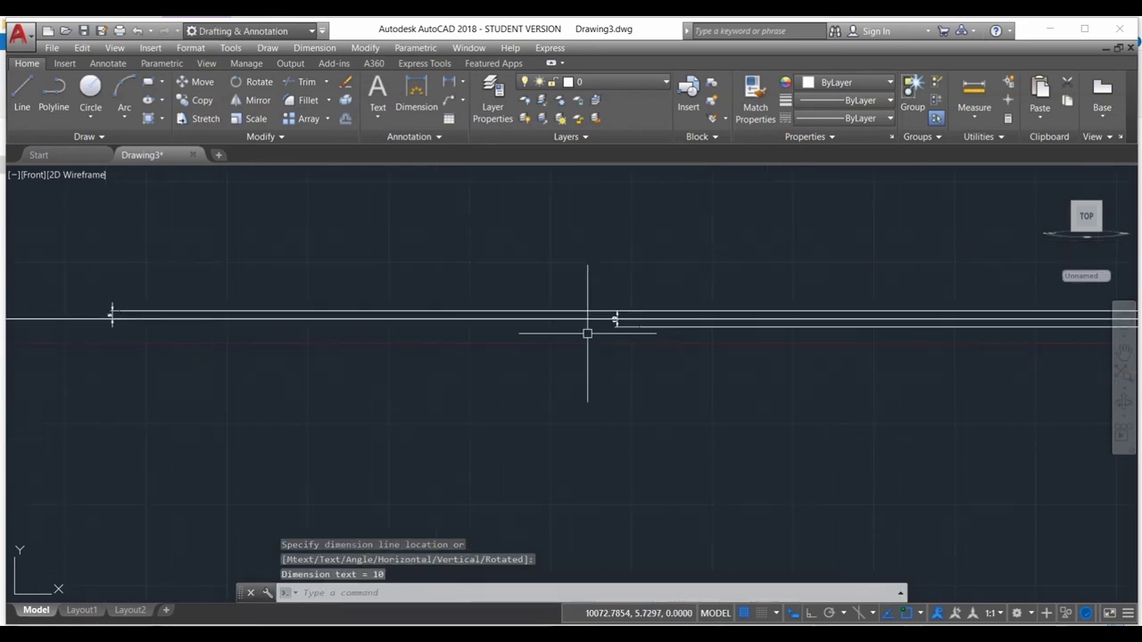
scroll(595, 337, up, 2)
scroll(599, 330, down, 3)
scroll(602, 338, down, 2)
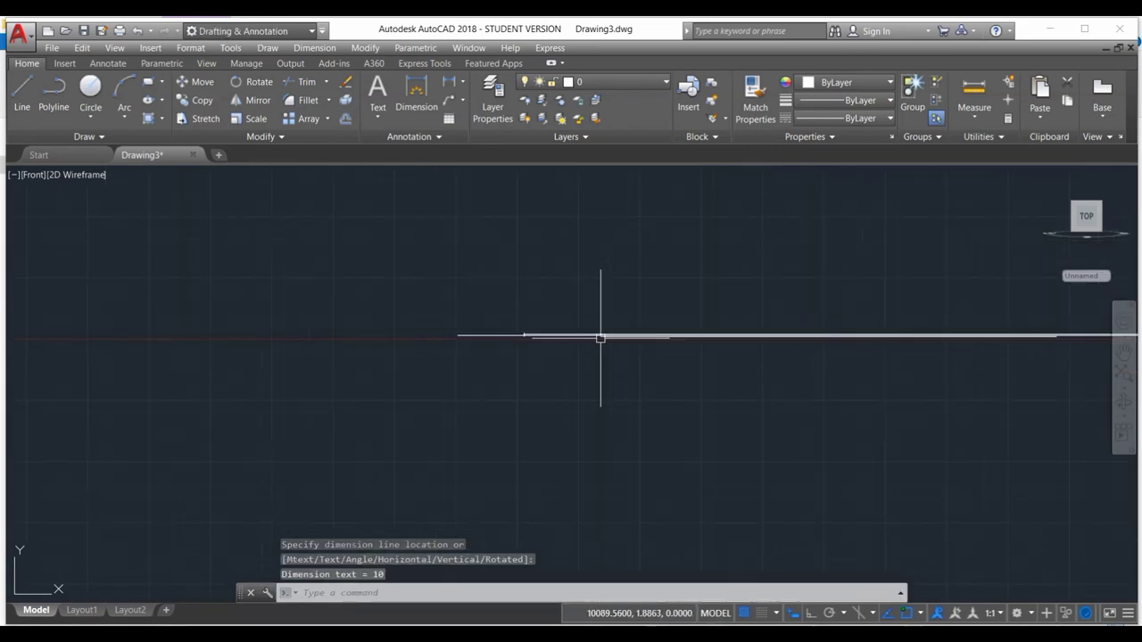
shift+middle_drag(755, 331, 56, 173)
- Inspect the edge-on lines again in Front view, then return the viewport to Top view
click(49, 175)
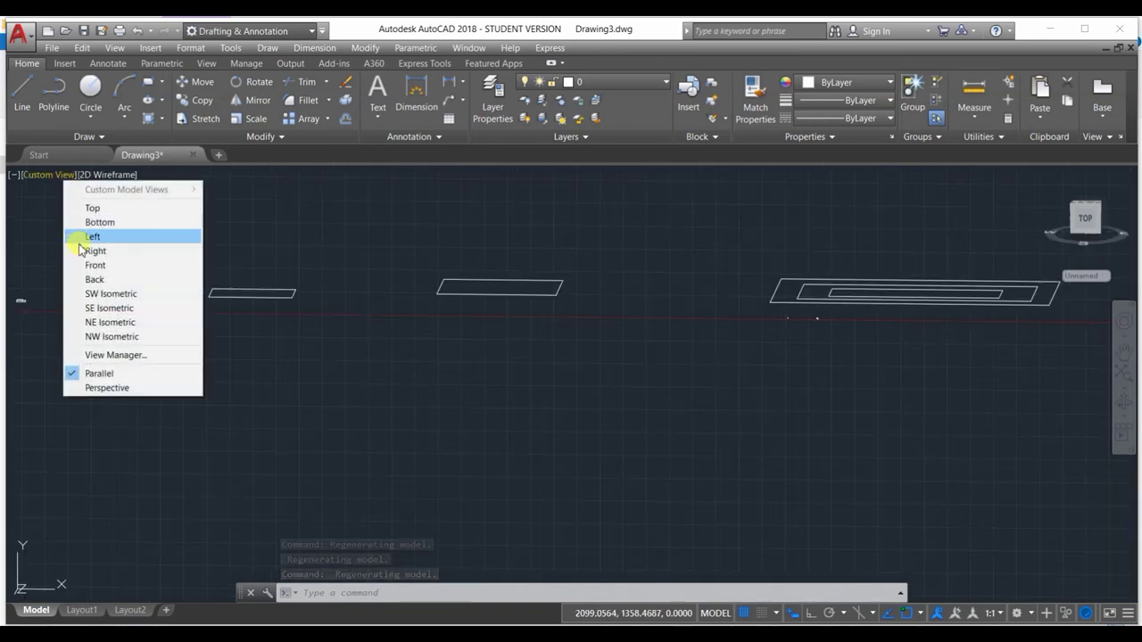
click(93, 266)
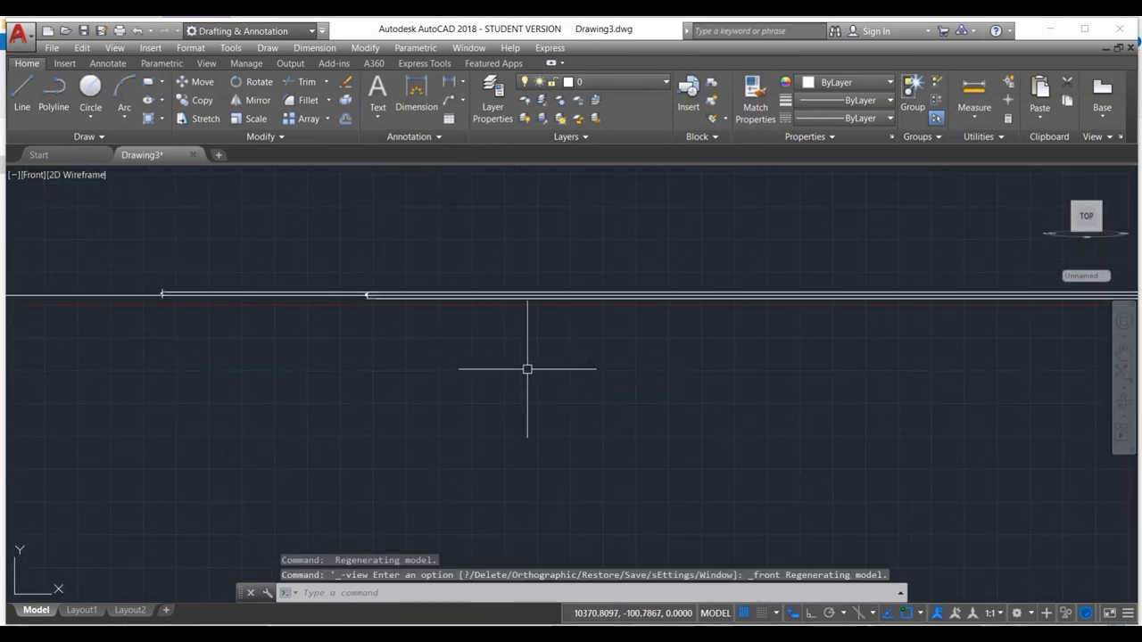
scroll(330, 313, up, 2)
scroll(482, 241, up, 4)
scroll(500, 267, down, 5)
scroll(309, 274, down, 1)
scroll(459, 276, up, 1)
scroll(448, 272, up, 2)
scroll(460, 272, down, 2)
scroll(535, 268, down, 1)
scroll(593, 254, up, 3)
scroll(535, 268, up, 2)
scroll(388, 419, down, 3)
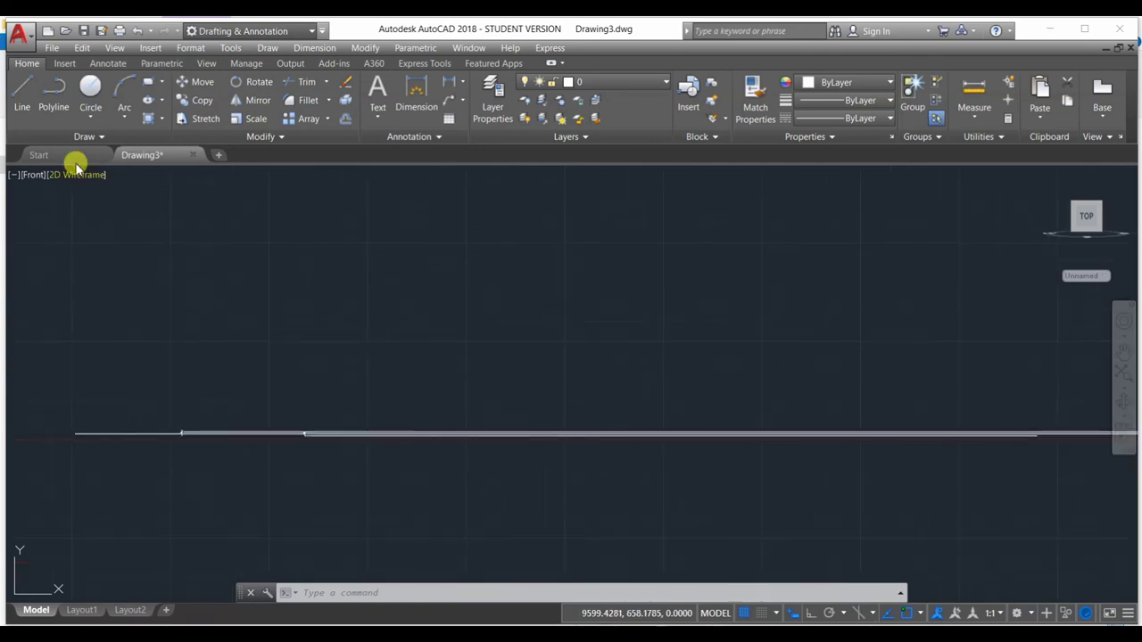
click(39, 176)
click(84, 207)
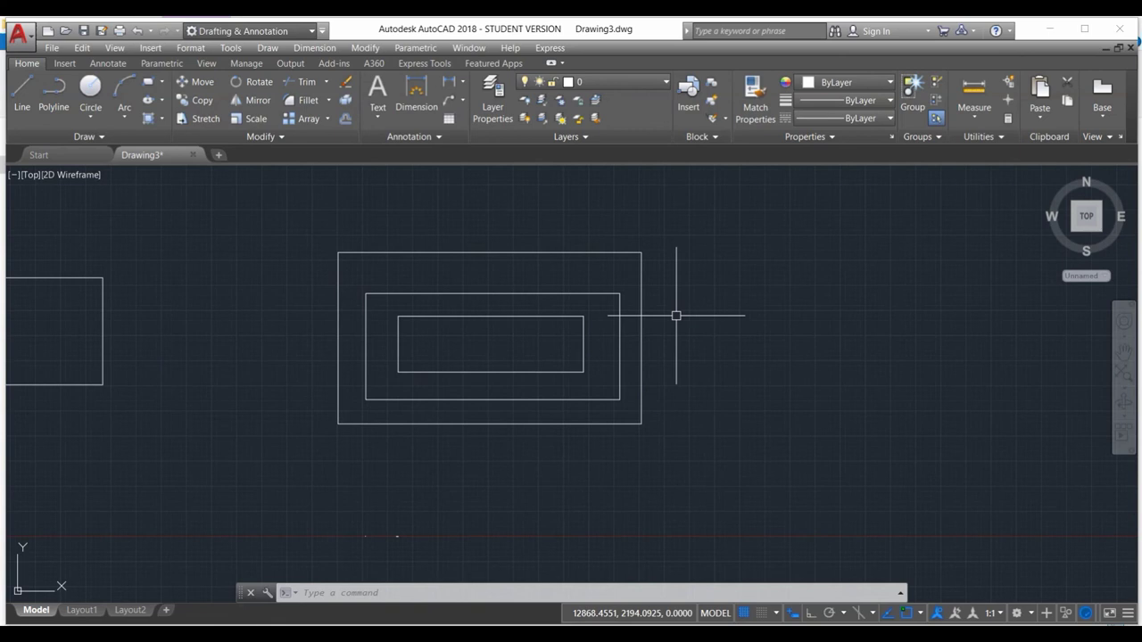
text(REC)
- Draw a rectangle with line width 10 to the right of the nested rectangles
key(Return)
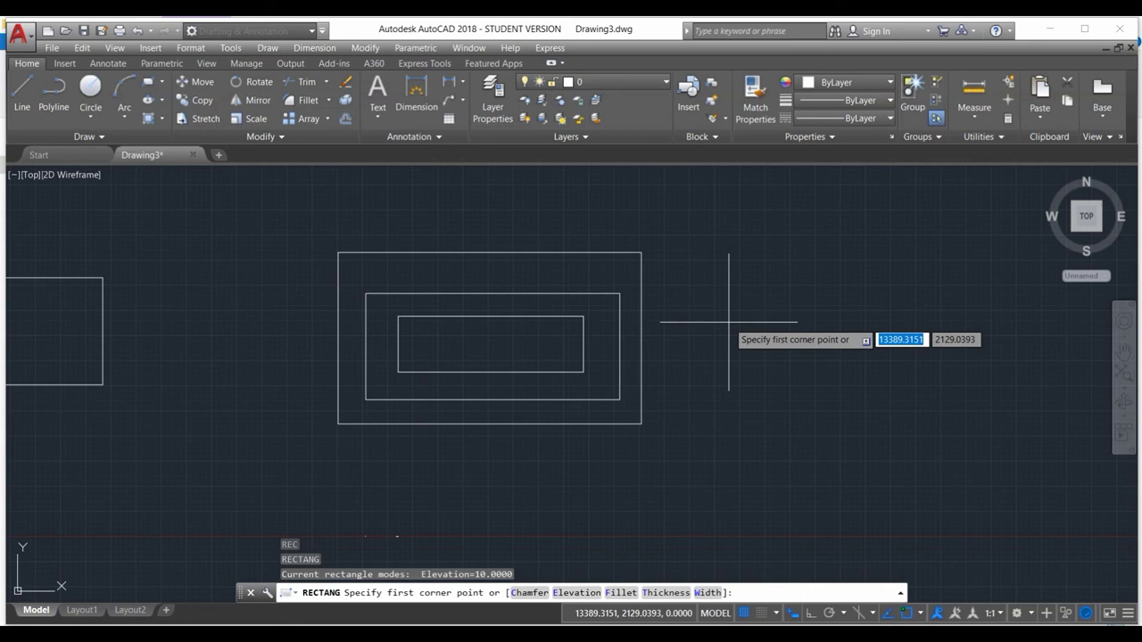
click(708, 592)
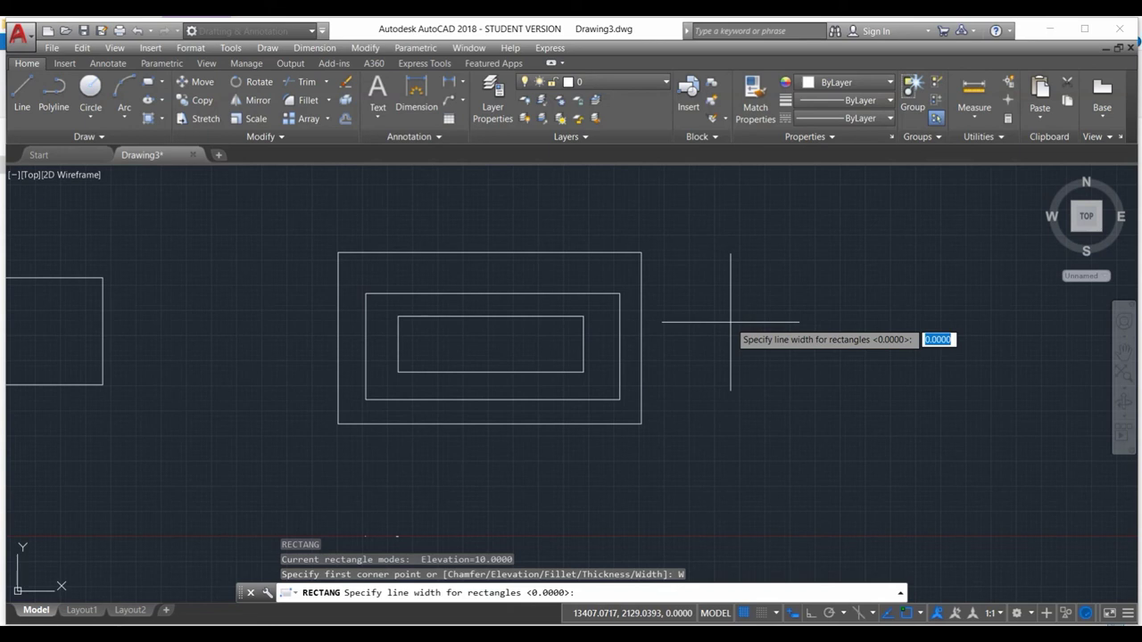
text(10)
key(Return)
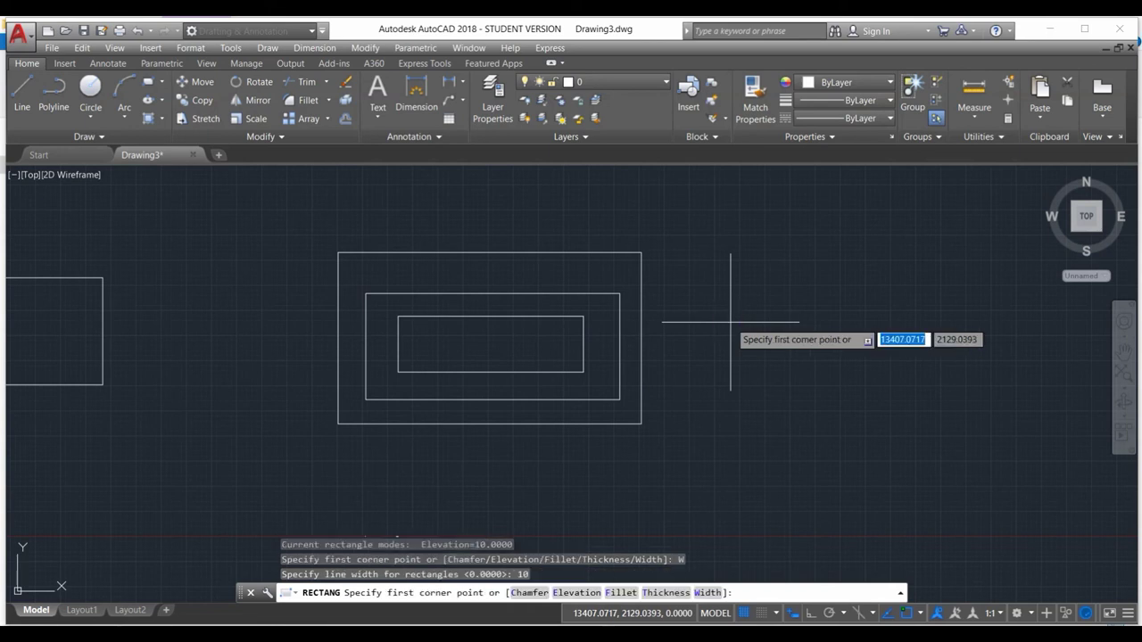
click(731, 321)
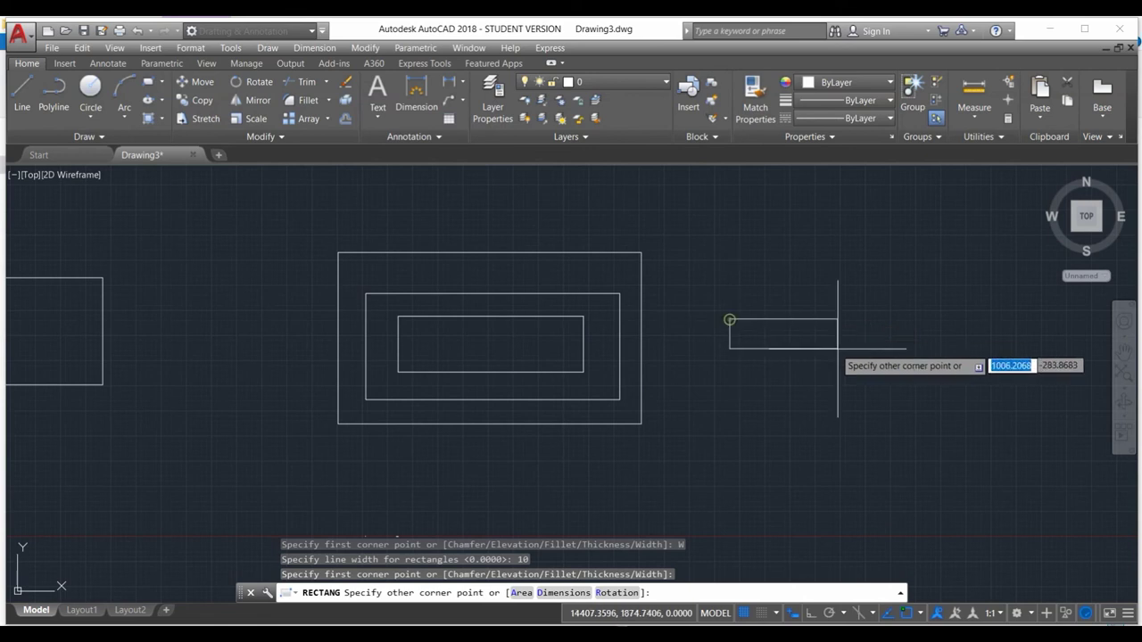
click(920, 399)
- Zoom in to inspect the thick band of the width-10 rectangle's border
scroll(742, 308, up, 5)
scroll(742, 309, up, 2)
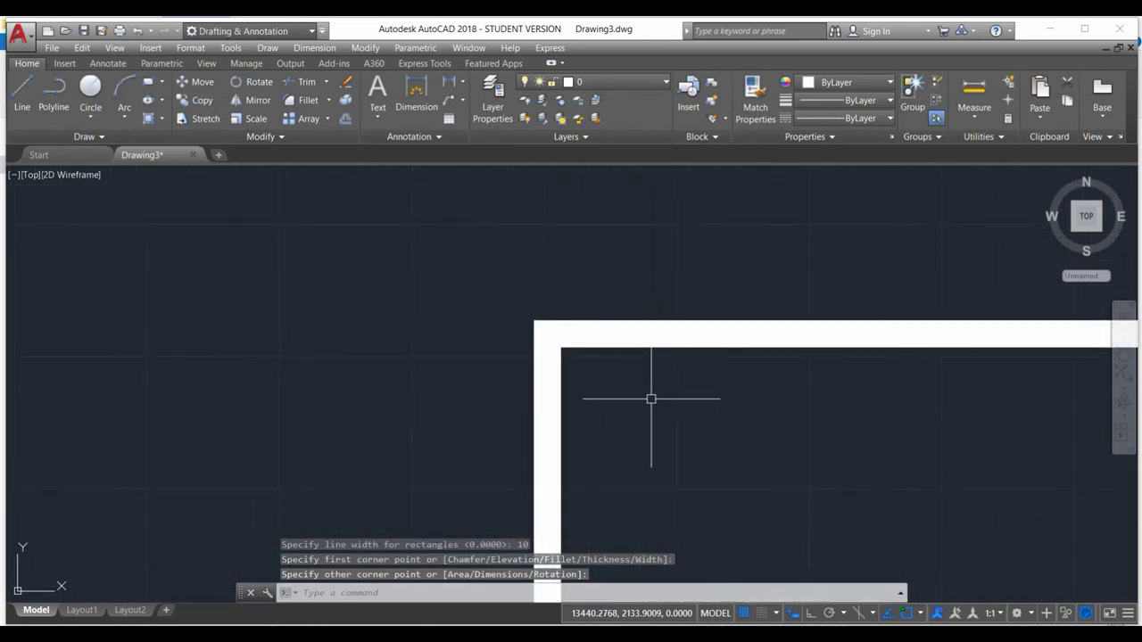
scroll(650, 395, up, 4)
click(416, 84)
key(Escape)
scroll(331, 395, down, 5)
scroll(309, 431, up, 4)
scroll(377, 345, up, 2)
scroll(377, 345, up, 5)
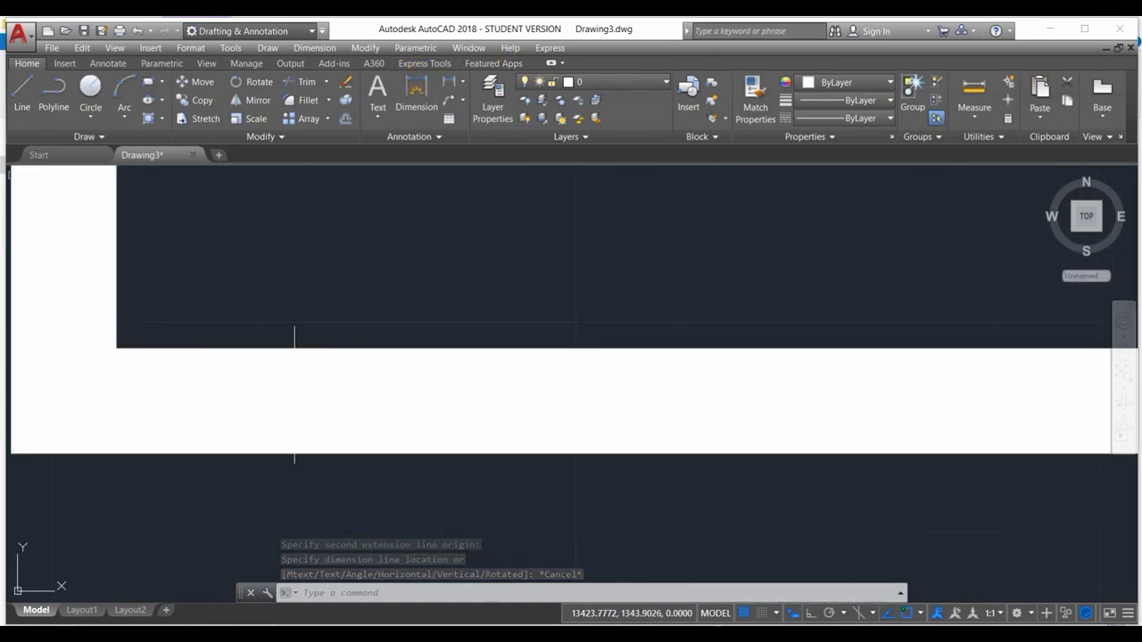
scroll(294, 397, down, 2)
scroll(303, 388, down, 5)
scroll(316, 381, down, 3)
scroll(187, 374, up, 3)
scroll(158, 402, down, 1)
scroll(127, 413, up, 3)
scroll(122, 417, up, 4)
scroll(446, 402, down, 3)
scroll(559, 390, up, 2)
scroll(488, 352, up, 2)
scroll(522, 430, up, 2)
scroll(522, 429, down, 2)
scroll(505, 425, up, 2)
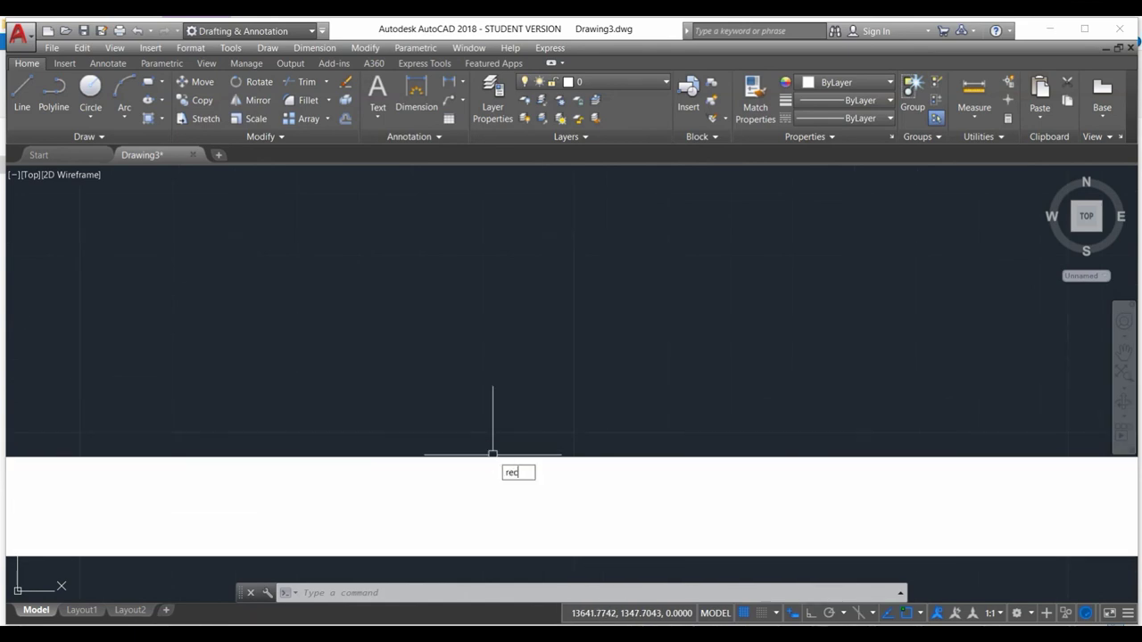
key(Return)
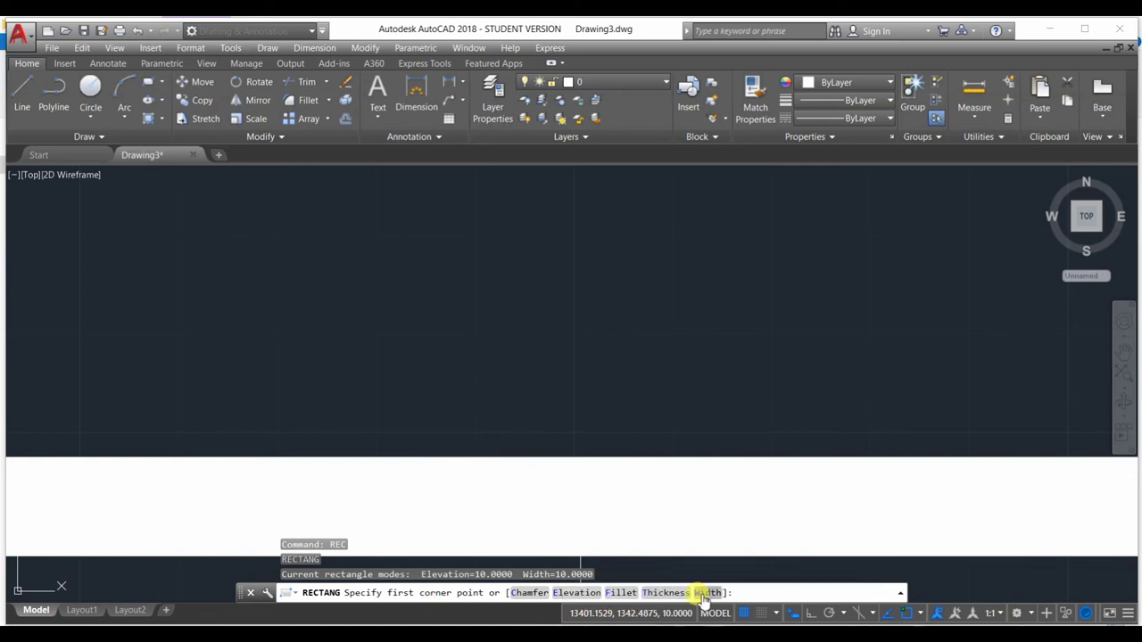
scroll(610, 500, down, 2)
scroll(612, 473, down, 2)
scroll(616, 464, down, 2)
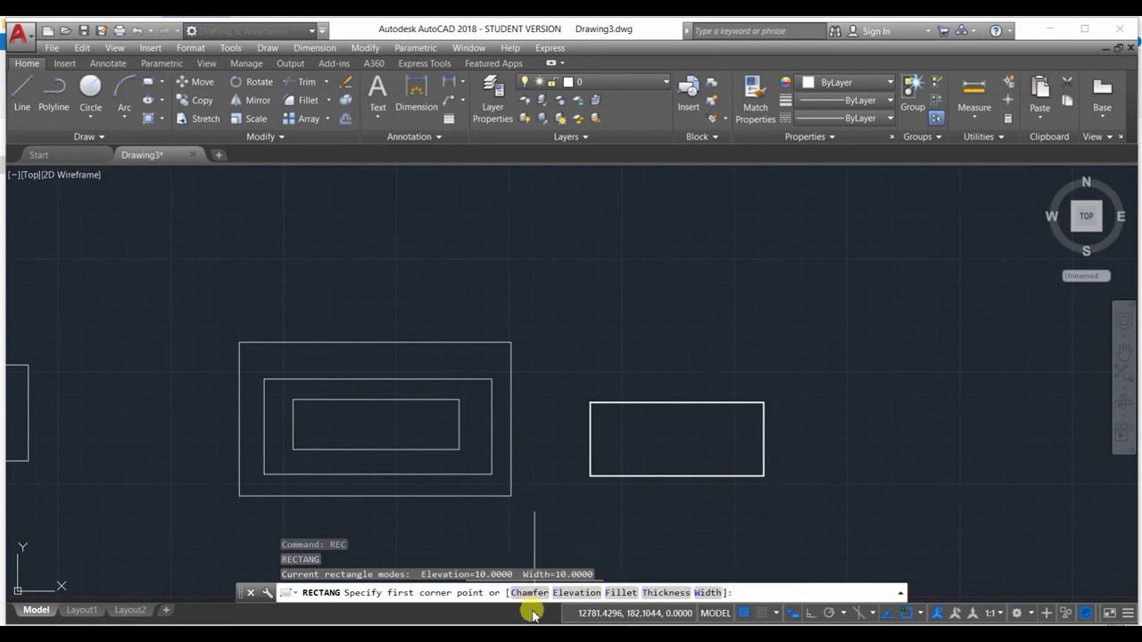
scroll(607, 442, up, 3)
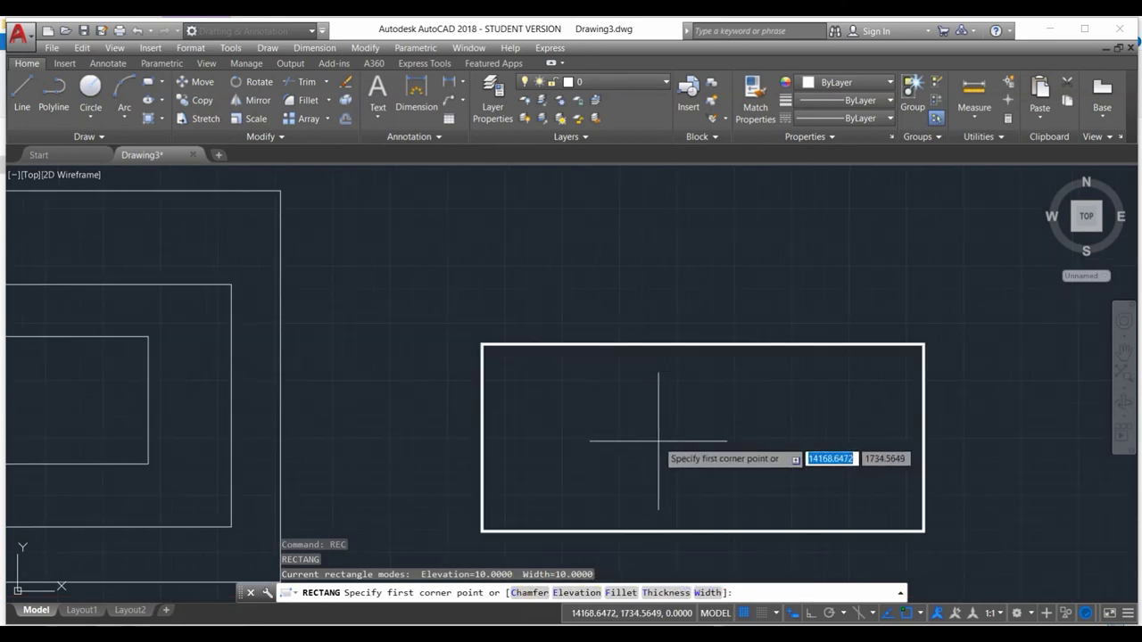